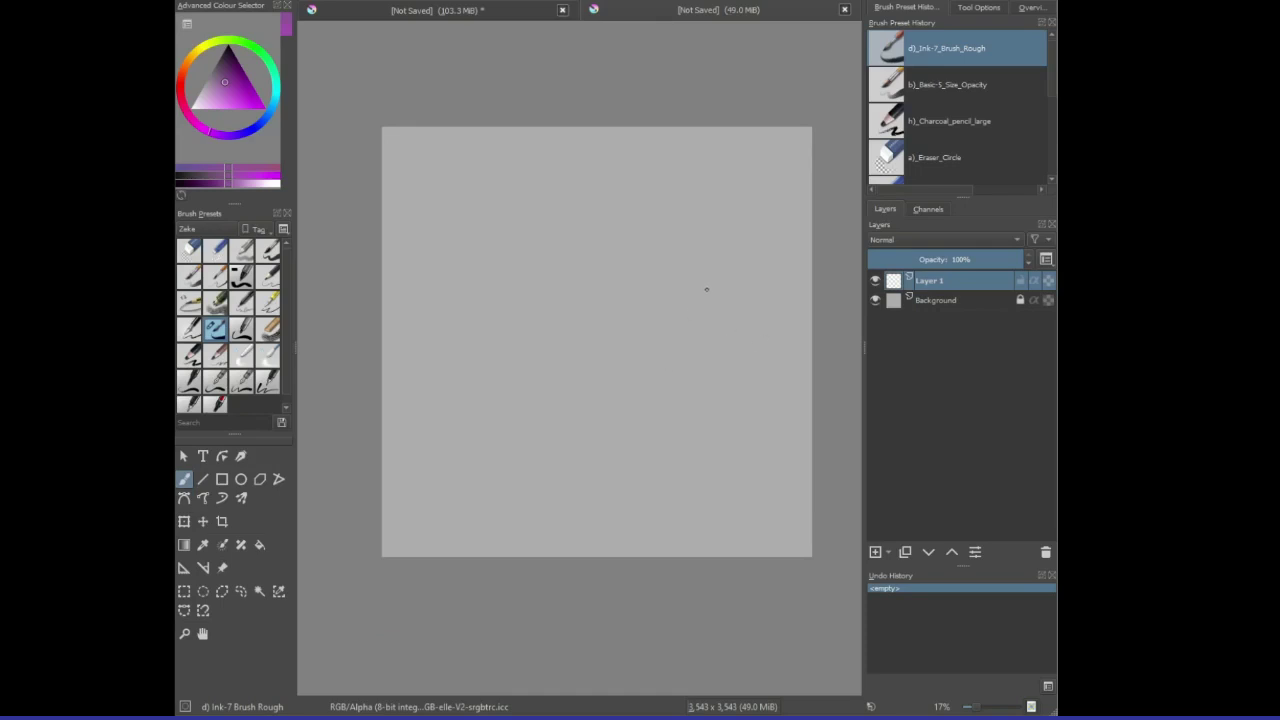
- Sketch the outline of a man's head in left-facing profile with the Ink-7 Brush Rough preset
drag(706, 289, 714, 300)
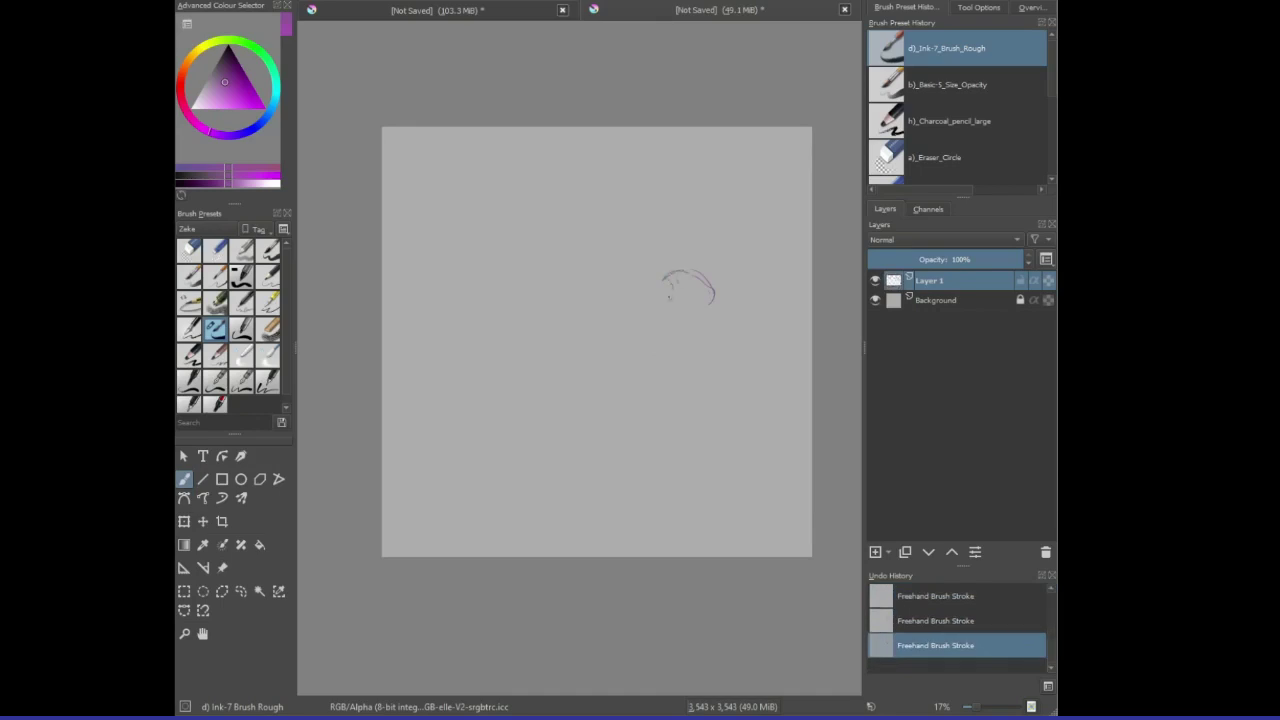
drag(667, 279, 654, 300)
drag(650, 313, 652, 335)
key(ctrl+z)
key(ctrl+z)
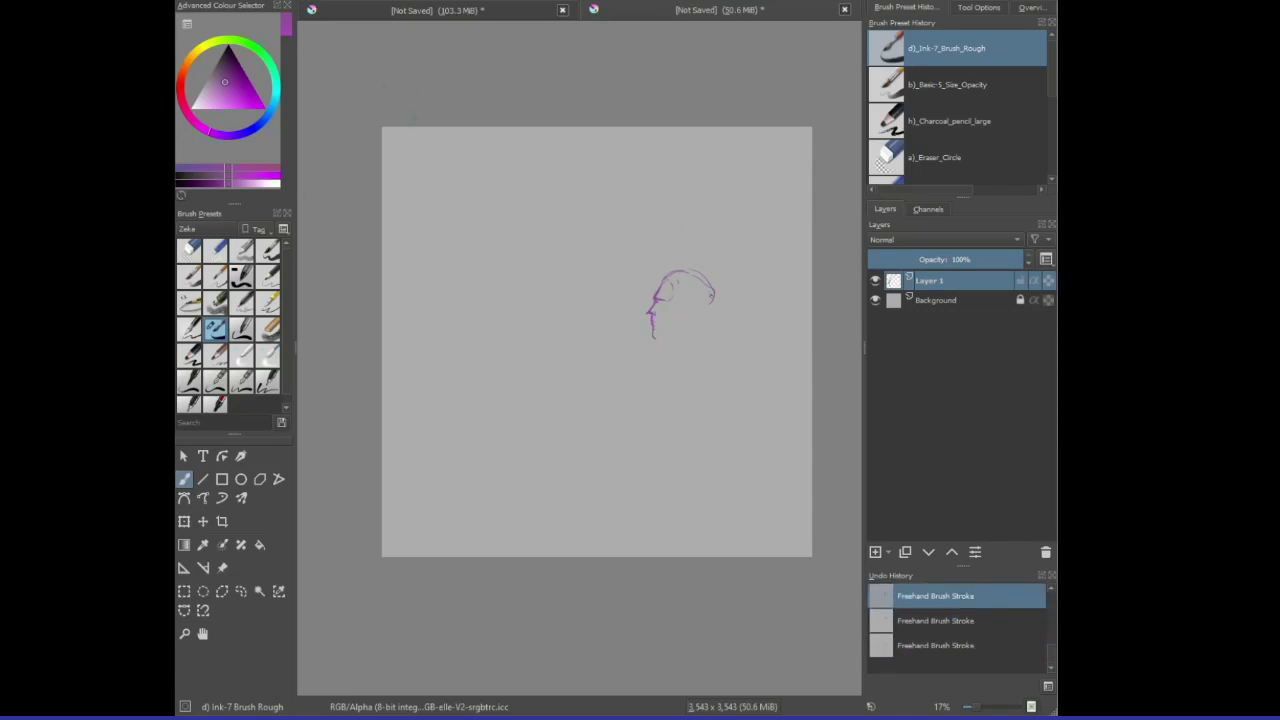
key(ctrl+shift+z)
key(ctrl+shift+z)
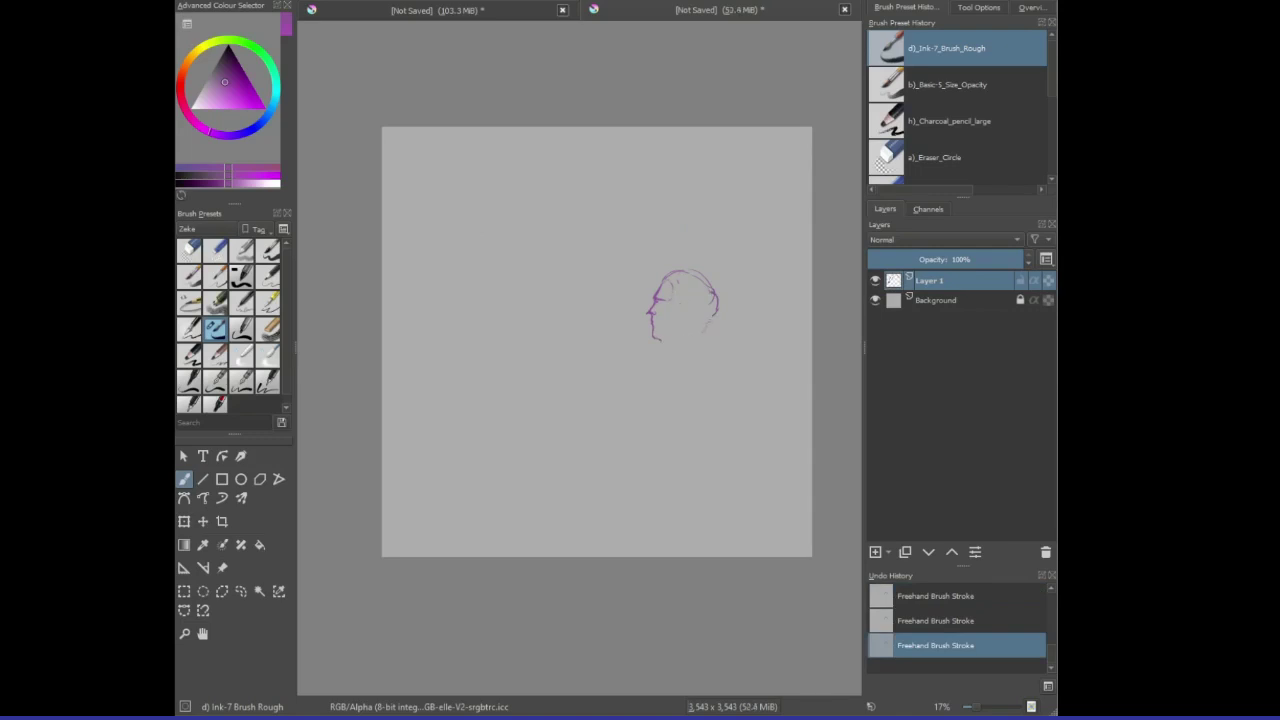
- Sketch the seated man's body below the head: neck, bent leg with a filled shoe, curved back and rounded seat
mouse_move(658, 338)
mouse_down()
mouse_move(655, 364)
mouse_move(602, 380)
mouse_move(583, 462)
mouse_move(596, 476)
mouse_up()
drag(606, 381, 583, 460)
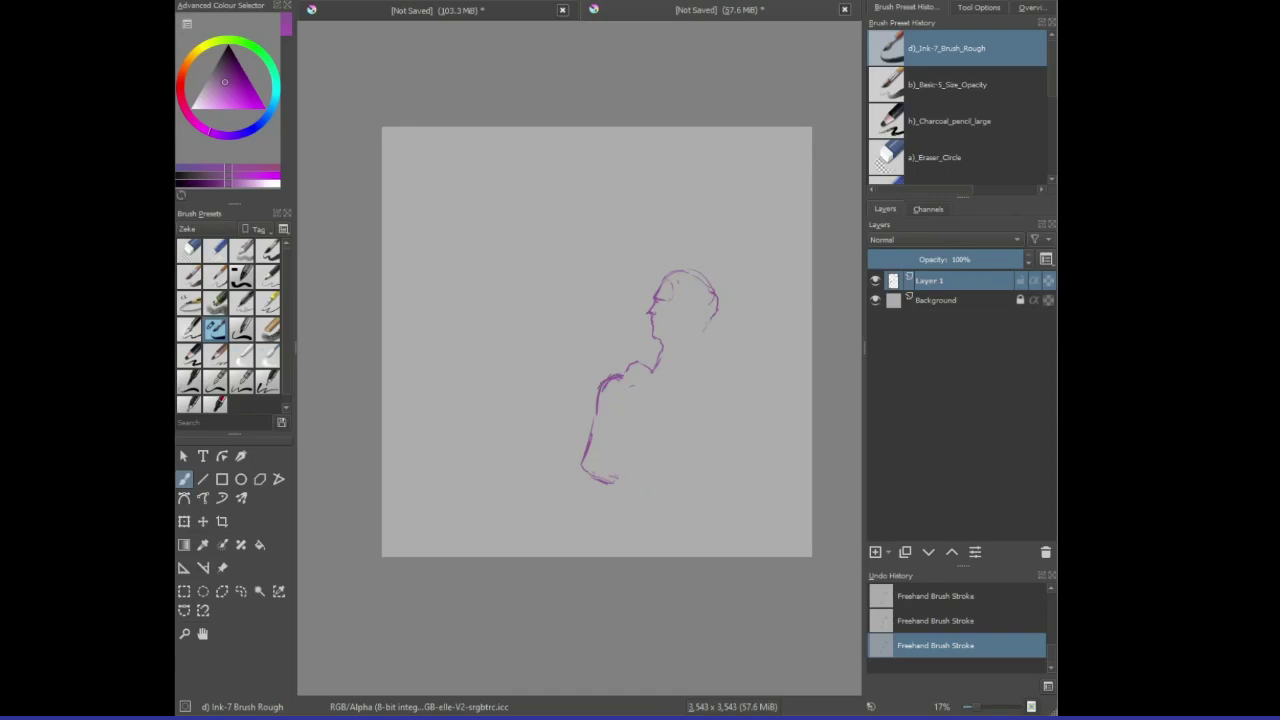
mouse_move(731, 347)
mouse_down()
mouse_move(750, 418)
mouse_move(741, 489)
mouse_move(686, 488)
mouse_move(628, 404)
mouse_move(630, 468)
mouse_move(601, 504)
mouse_move(564, 514)
mouse_move(618, 520)
mouse_move(568, 525)
mouse_move(560, 511)
mouse_move(616, 493)
mouse_move(560, 512)
mouse_move(600, 527)
mouse_move(584, 510)
mouse_up()
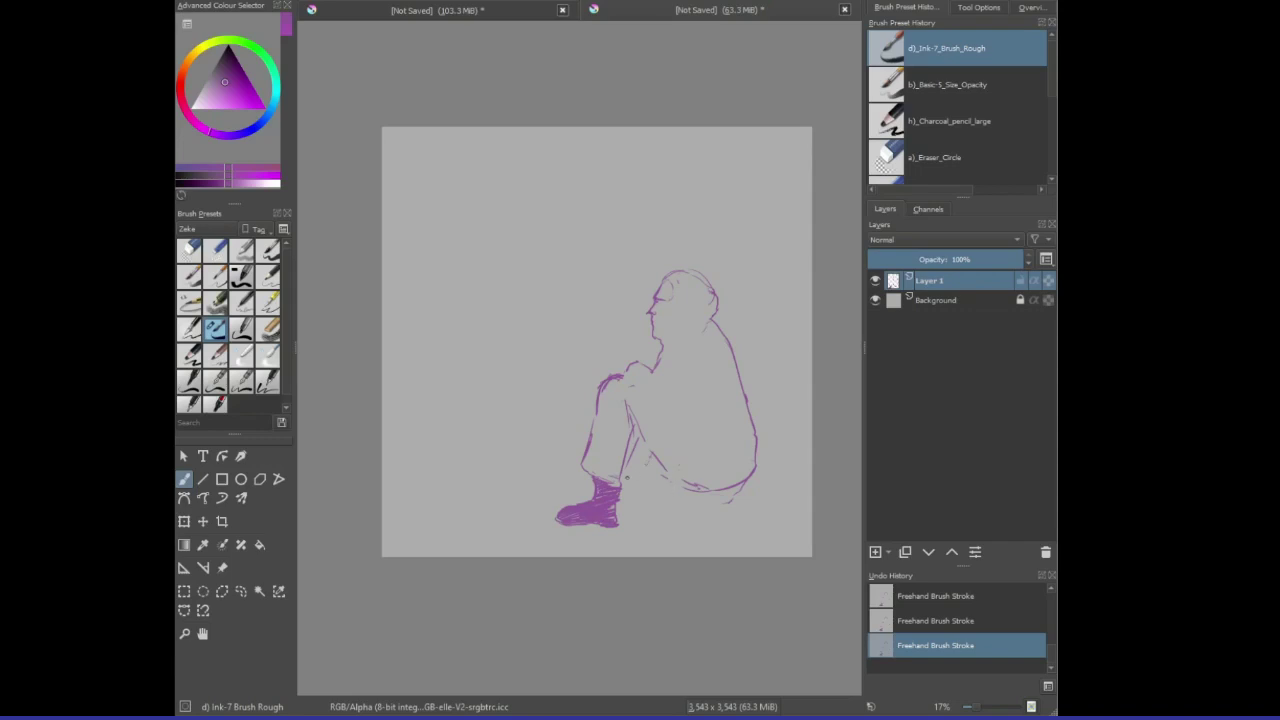
mouse_move(631, 477)
mouse_down()
mouse_move(621, 486)
mouse_move(629, 474)
mouse_move(671, 479)
mouse_up()
drag(756, 477, 688, 496)
mouse_move(643, 443)
mouse_down()
mouse_move(682, 498)
mouse_move(658, 489)
mouse_move(641, 517)
mouse_up()
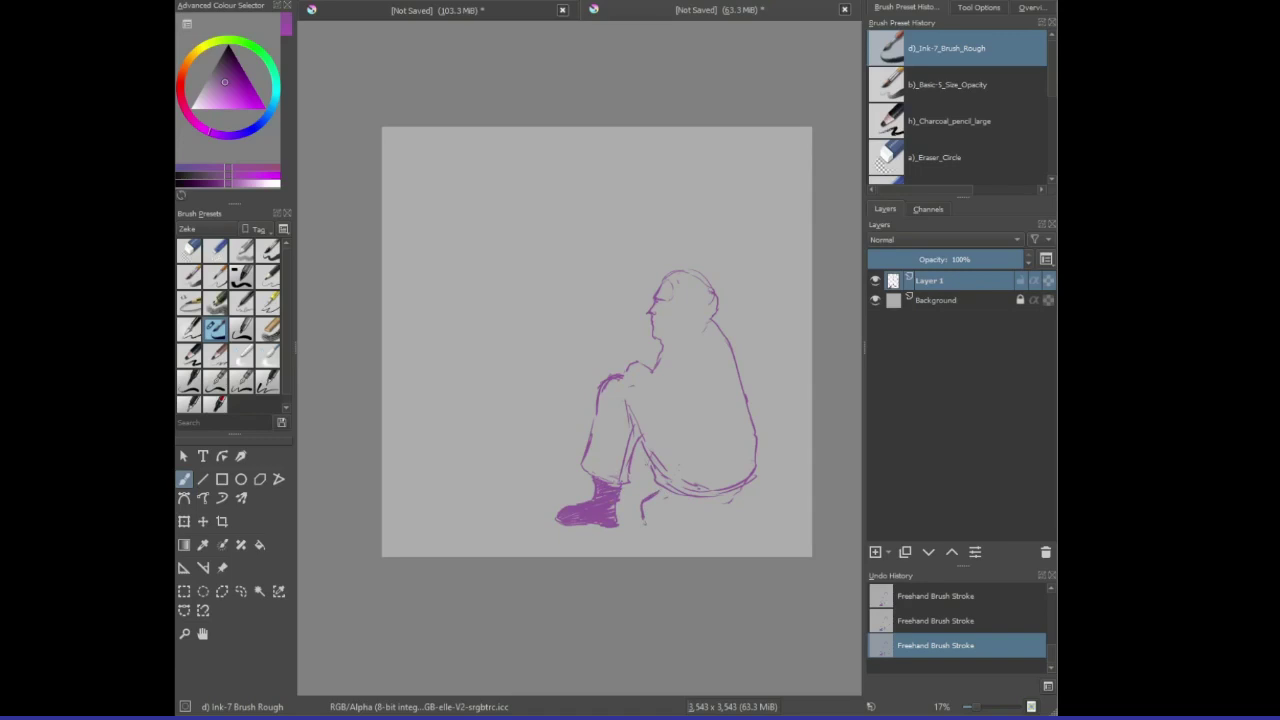
- Fill the man's bent leg with solid purple from the ankle up to the knee
drag(627, 477, 594, 477)
drag(609, 472, 638, 446)
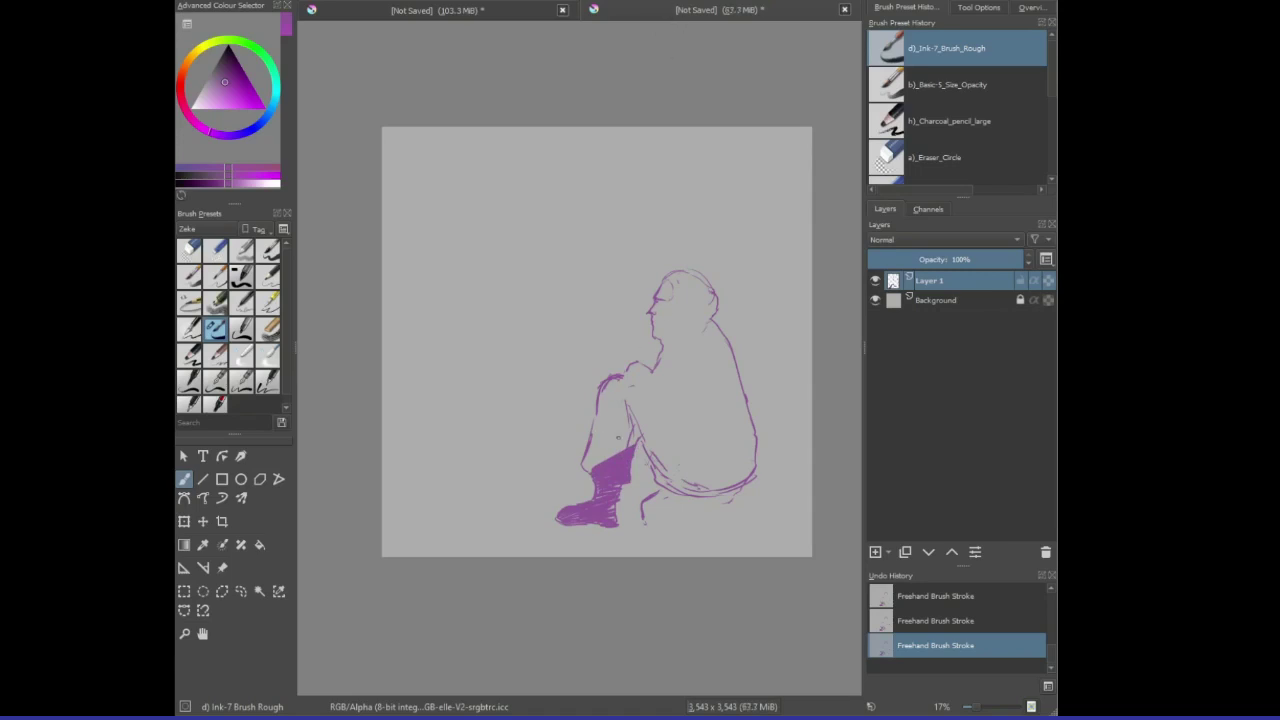
mouse_move(579, 465)
mouse_down()
mouse_move(591, 473)
mouse_move(610, 458)
mouse_move(598, 452)
mouse_move(636, 432)
mouse_move(600, 445)
mouse_move(640, 424)
mouse_move(595, 448)
mouse_move(624, 422)
mouse_move(594, 430)
mouse_move(628, 394)
mouse_move(590, 430)
mouse_move(628, 390)
mouse_move(602, 404)
mouse_move(622, 382)
mouse_move(610, 380)
mouse_up()
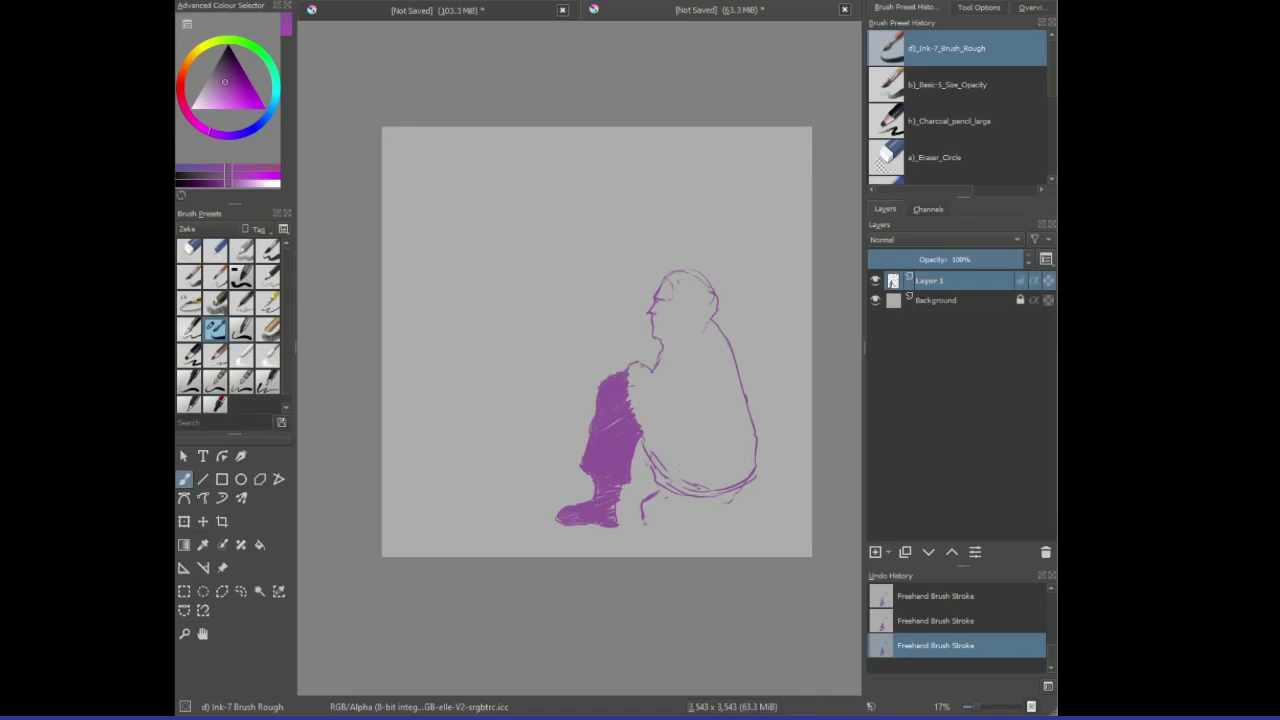
- Block in the hair, torso and face shading in purple, mainly with the Chalk Grainy brush
drag(676, 281, 672, 288)
click(268, 330)
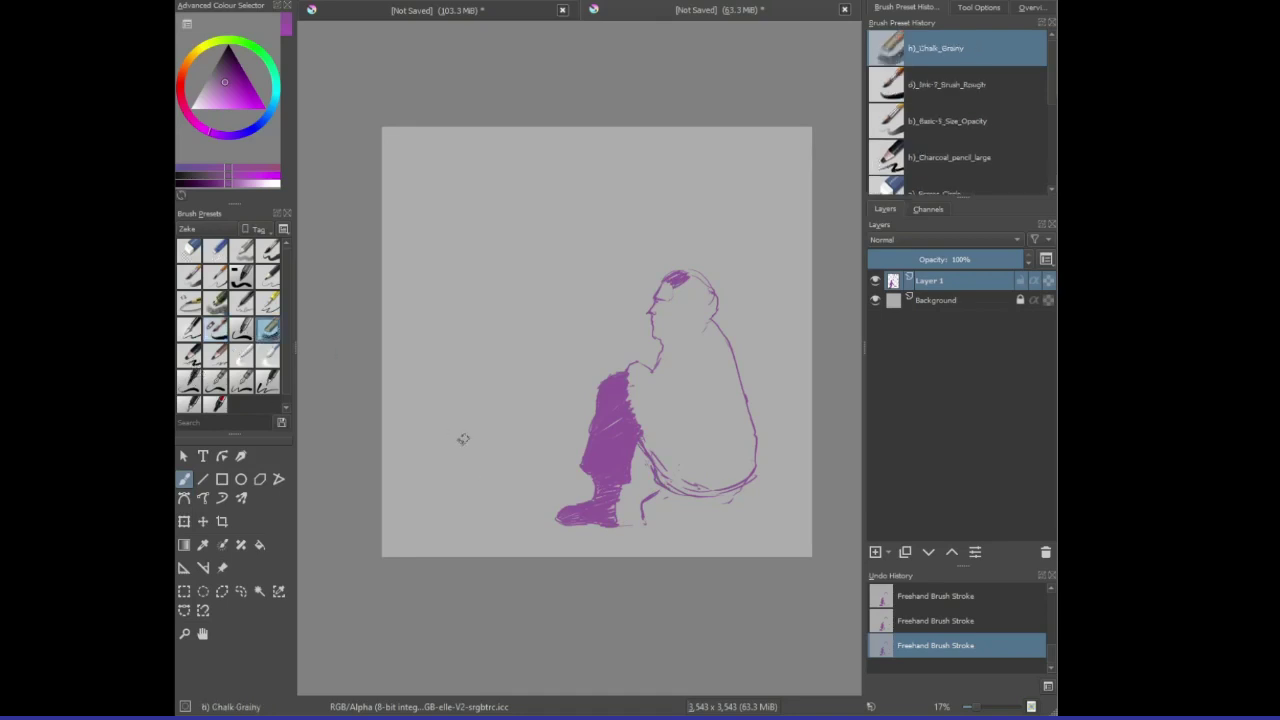
mouse_move(735, 486)
mouse_down()
mouse_move(680, 487)
mouse_move(660, 470)
mouse_move(636, 366)
mouse_move(670, 360)
mouse_up()
mouse_move(669, 357)
mouse_down()
mouse_move(680, 342)
mouse_move(665, 339)
mouse_move(700, 332)
mouse_move(712, 306)
mouse_move(686, 271)
mouse_up()
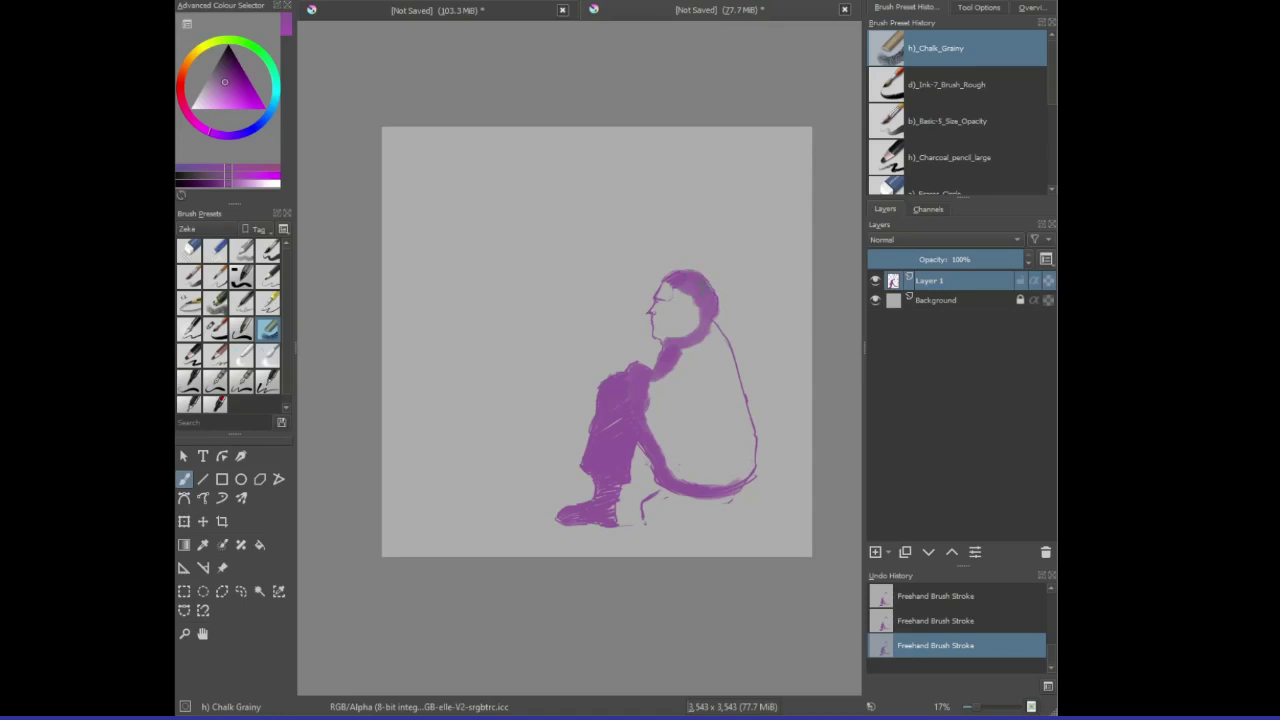
mouse_move(712, 326)
mouse_down()
mouse_move(754, 464)
mouse_move(720, 486)
mouse_move(678, 474)
mouse_move(728, 464)
mouse_move(693, 465)
mouse_move(725, 449)
mouse_move(664, 462)
mouse_move(718, 438)
mouse_move(664, 462)
mouse_move(680, 436)
mouse_move(655, 434)
mouse_move(750, 429)
mouse_move(673, 436)
mouse_move(645, 424)
mouse_move(730, 409)
mouse_move(650, 402)
mouse_move(710, 381)
mouse_move(648, 389)
mouse_move(702, 340)
mouse_move(675, 356)
mouse_move(710, 346)
mouse_move(693, 364)
mouse_move(727, 393)
mouse_up()
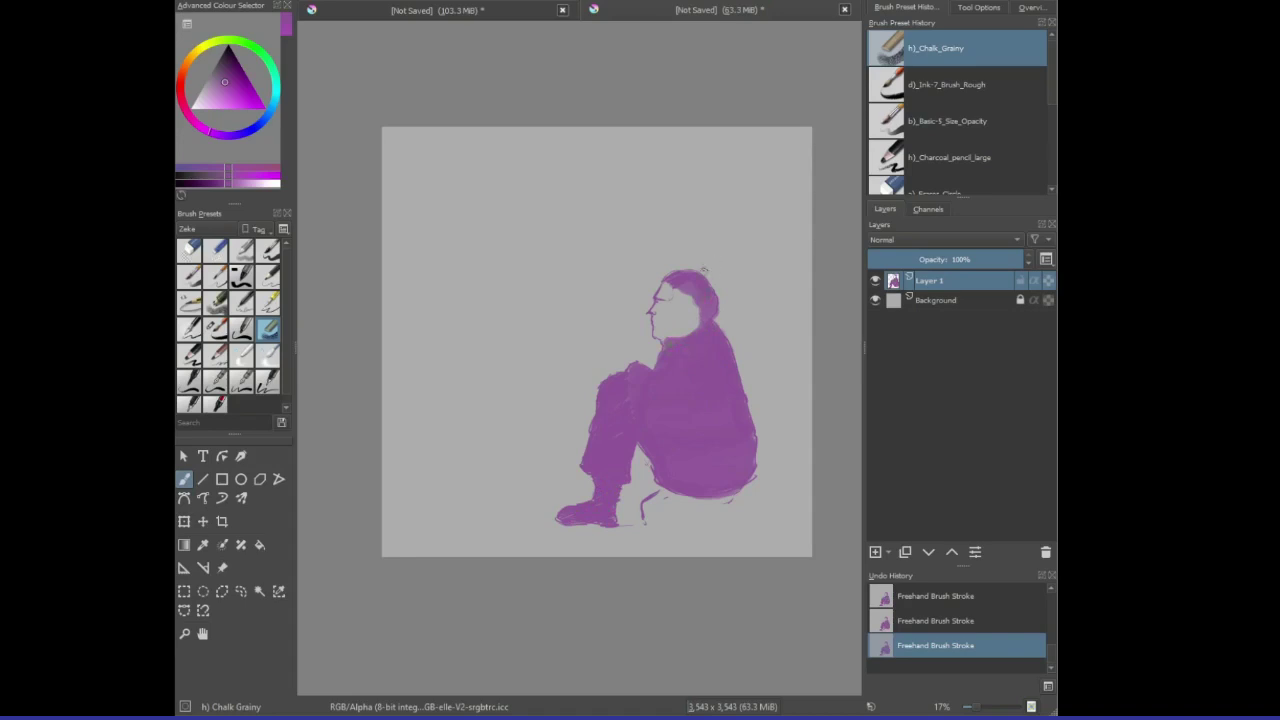
mouse_move(680, 292)
mouse_down()
mouse_move(699, 324)
mouse_move(682, 334)
mouse_up()
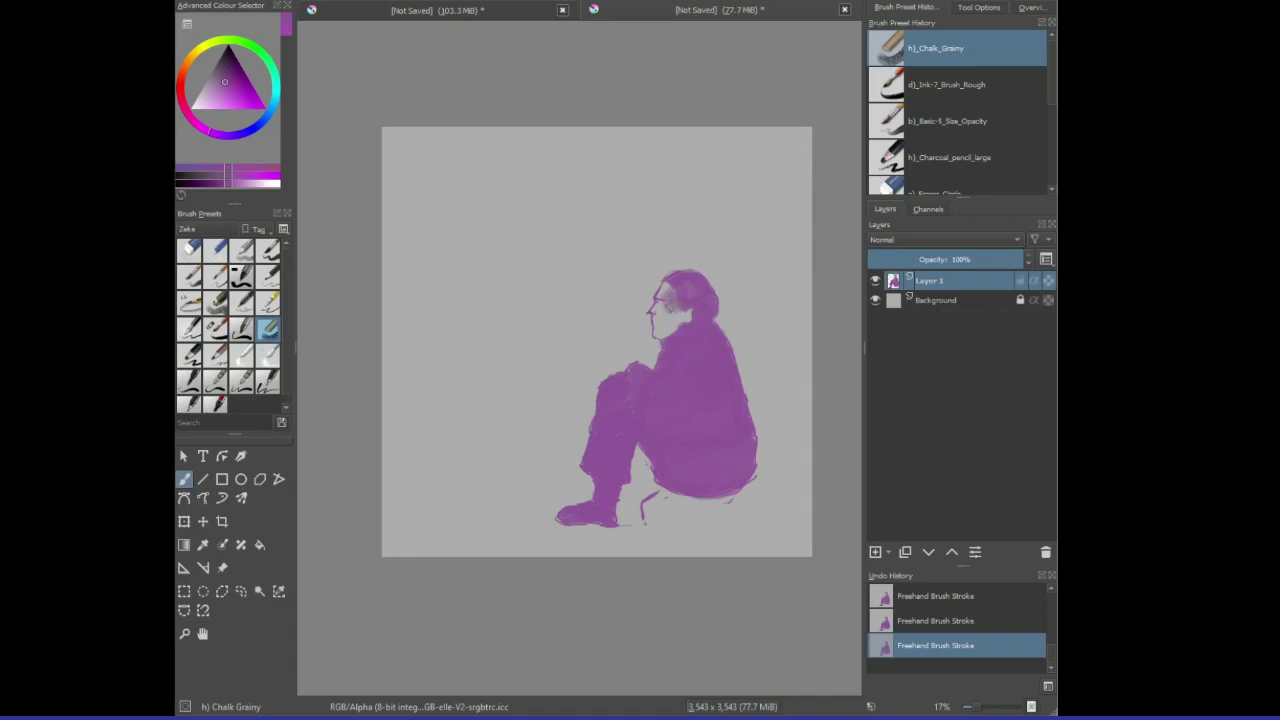
mouse_move(663, 322)
mouse_down()
mouse_move(676, 323)
mouse_move(668, 311)
mouse_up()
- Paint a low rock seat beneath the man and a rounded rock in front of his shoe
mouse_move(720, 501)
mouse_down()
mouse_move(650, 500)
mouse_move(732, 518)
mouse_move(655, 524)
mouse_move(746, 517)
mouse_up()
mouse_move(656, 524)
mouse_down()
mouse_move(730, 506)
mouse_move(638, 508)
mouse_up()
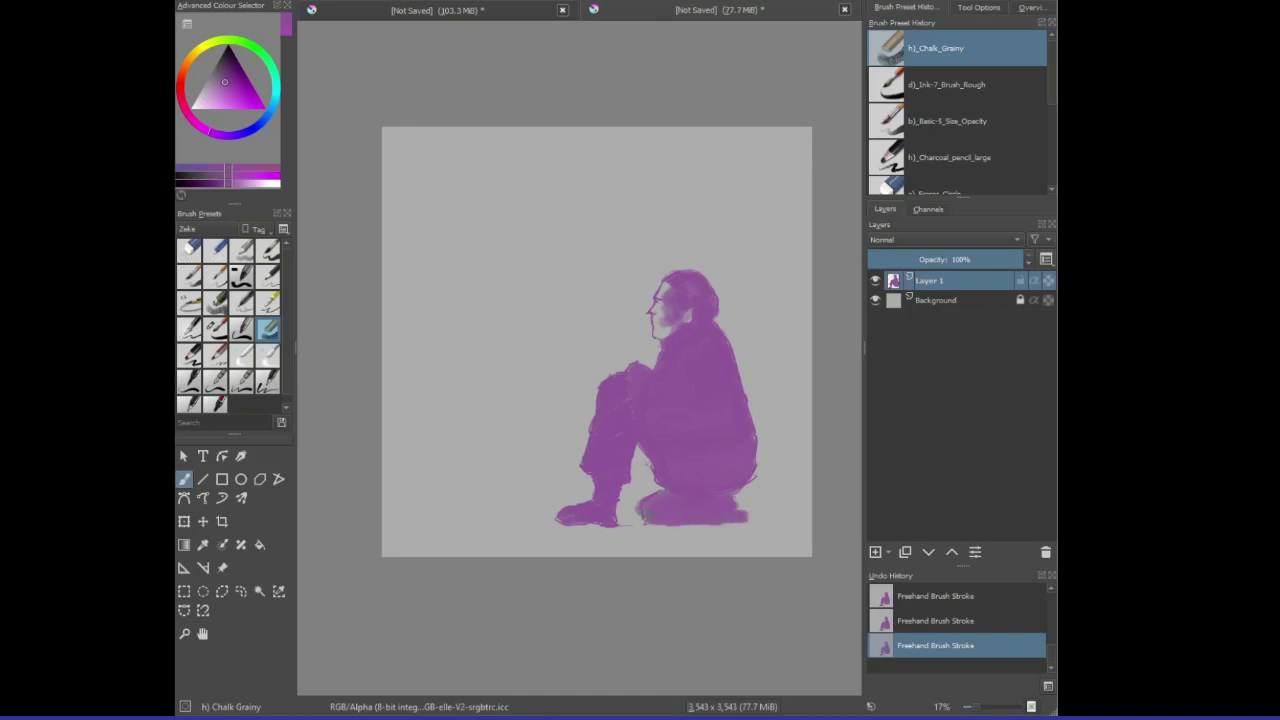
mouse_move(736, 508)
mouse_down()
mouse_move(744, 496)
mouse_move(750, 512)
mouse_move(766, 458)
mouse_up()
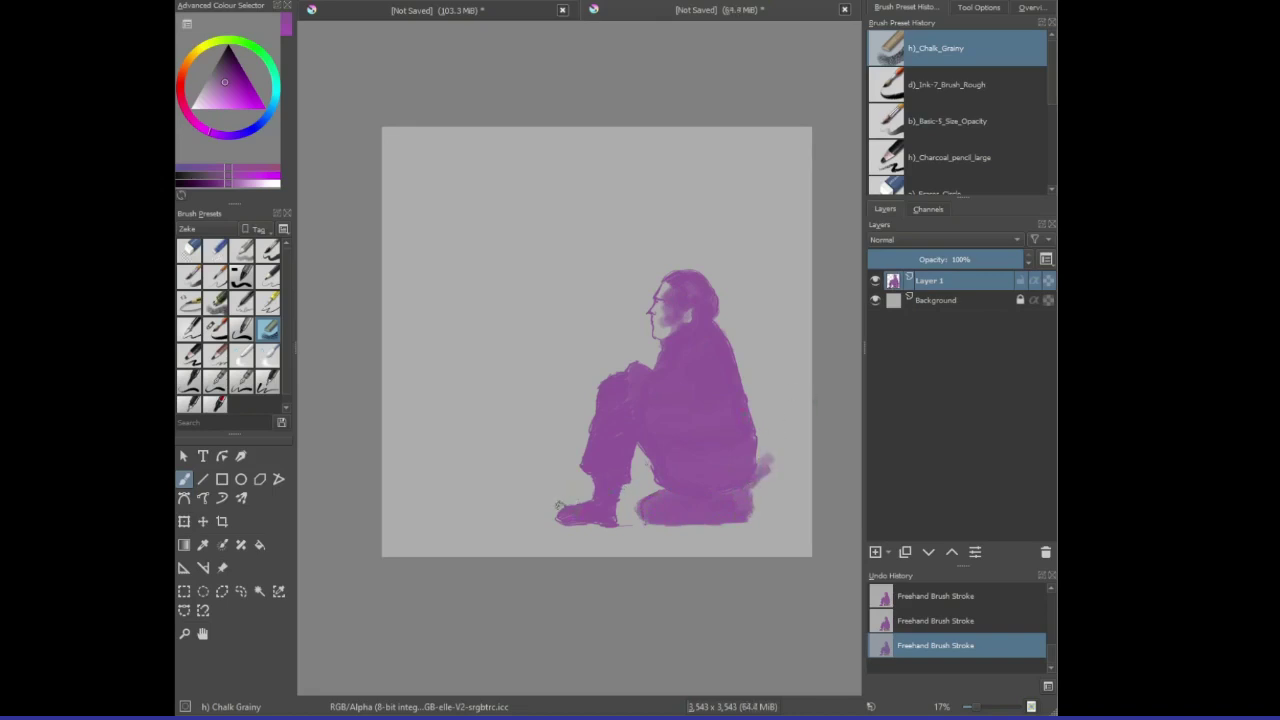
mouse_move(560, 506)
mouse_down()
mouse_move(532, 512)
mouse_move(568, 486)
mouse_move(548, 472)
mouse_move(534, 498)
mouse_move(552, 490)
mouse_move(529, 502)
mouse_move(551, 469)
mouse_move(566, 478)
mouse_up()
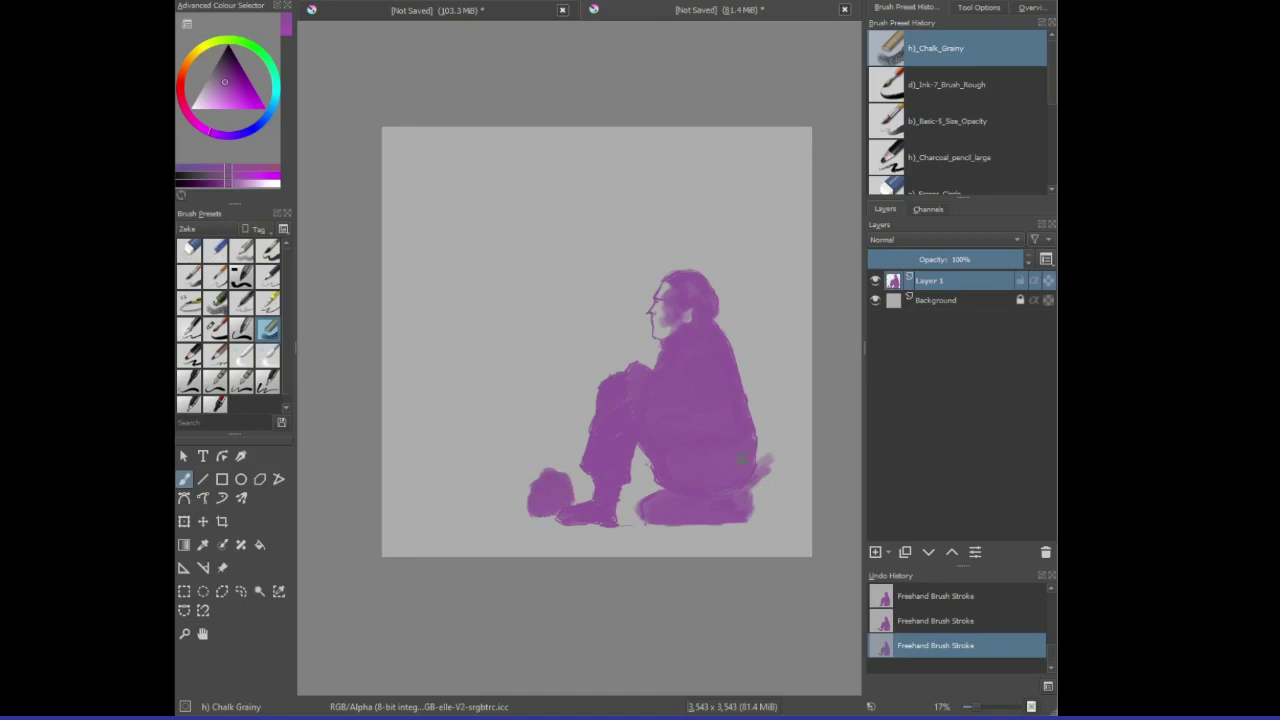
- Add a beard to the face, and paint a broad tree trunk and two thinner trunks behind the man
mouse_move(660, 340)
mouse_down()
mouse_move(652, 330)
mouse_move(670, 332)
mouse_move(650, 350)
mouse_move(660, 326)
mouse_up()
mouse_move(766, 468)
mouse_down()
mouse_move(776, 474)
mouse_move(786, 450)
mouse_move(752, 302)
mouse_move(740, 405)
mouse_move(740, 280)
mouse_move(747, 300)
mouse_move(756, 272)
mouse_move(734, 260)
mouse_move(746, 258)
mouse_move(742, 145)
mouse_move(750, 260)
mouse_move(728, 130)
mouse_move(754, 168)
mouse_move(752, 300)
mouse_move(760, 140)
mouse_move(770, 370)
mouse_move(768, 231)
mouse_move(795, 492)
mouse_move(760, 488)
mouse_move(770, 505)
mouse_move(805, 512)
mouse_move(760, 518)
mouse_move(800, 530)
mouse_move(766, 532)
mouse_move(769, 503)
mouse_move(805, 480)
mouse_move(803, 462)
mouse_up()
mouse_move(809, 318)
mouse_down()
mouse_move(790, 334)
mouse_move(798, 358)
mouse_move(806, 312)
mouse_up()
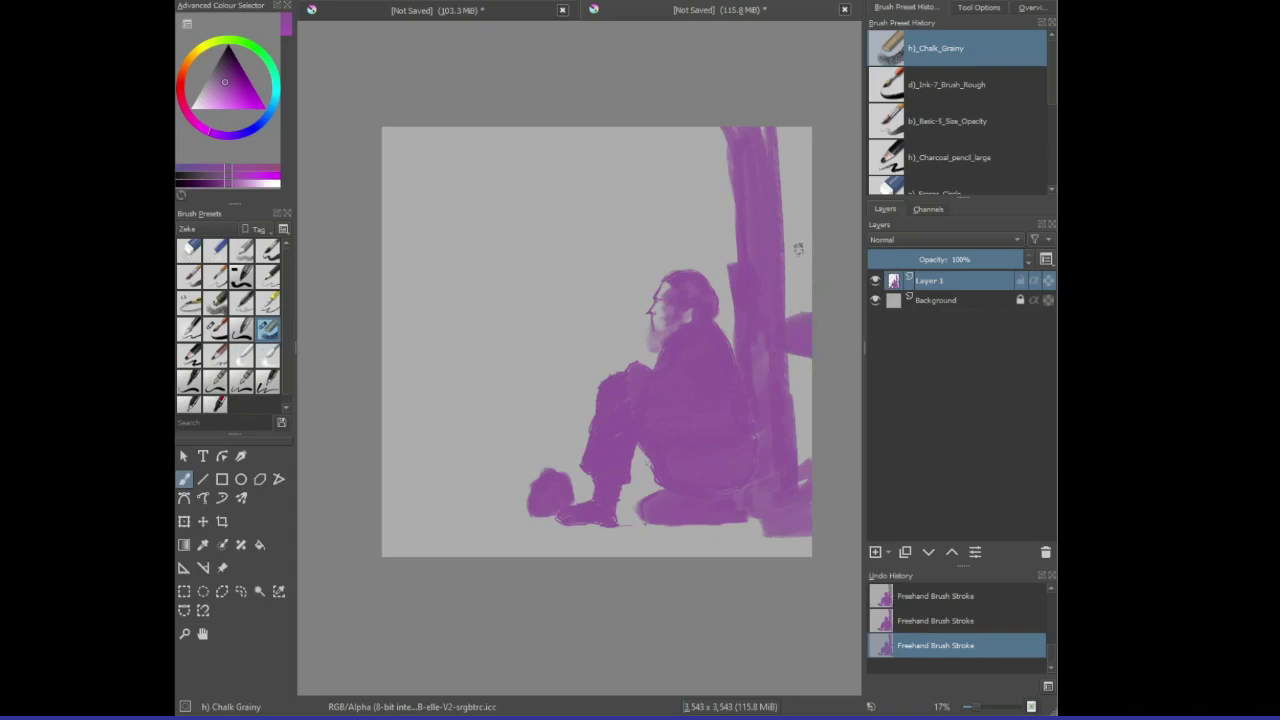
mouse_move(670, 245)
mouse_down()
mouse_move(649, 90)
mouse_move(685, 230)
mouse_move(669, 147)
mouse_move(677, 268)
mouse_move(665, 172)
mouse_move(647, 150)
mouse_move(604, 172)
mouse_up()
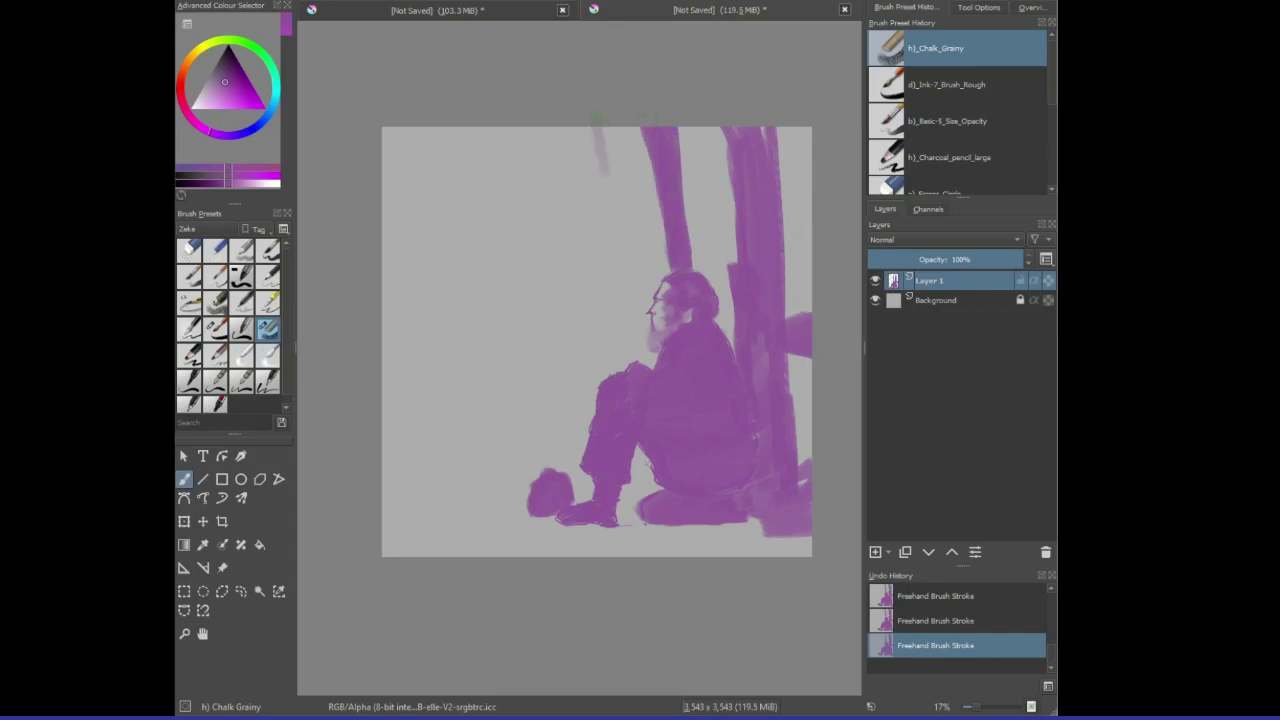
mouse_move(596, 118)
mouse_down()
mouse_move(626, 237)
mouse_move(604, 122)
mouse_move(622, 330)
mouse_move(633, 348)
mouse_move(626, 320)
mouse_move(638, 352)
mouse_up()
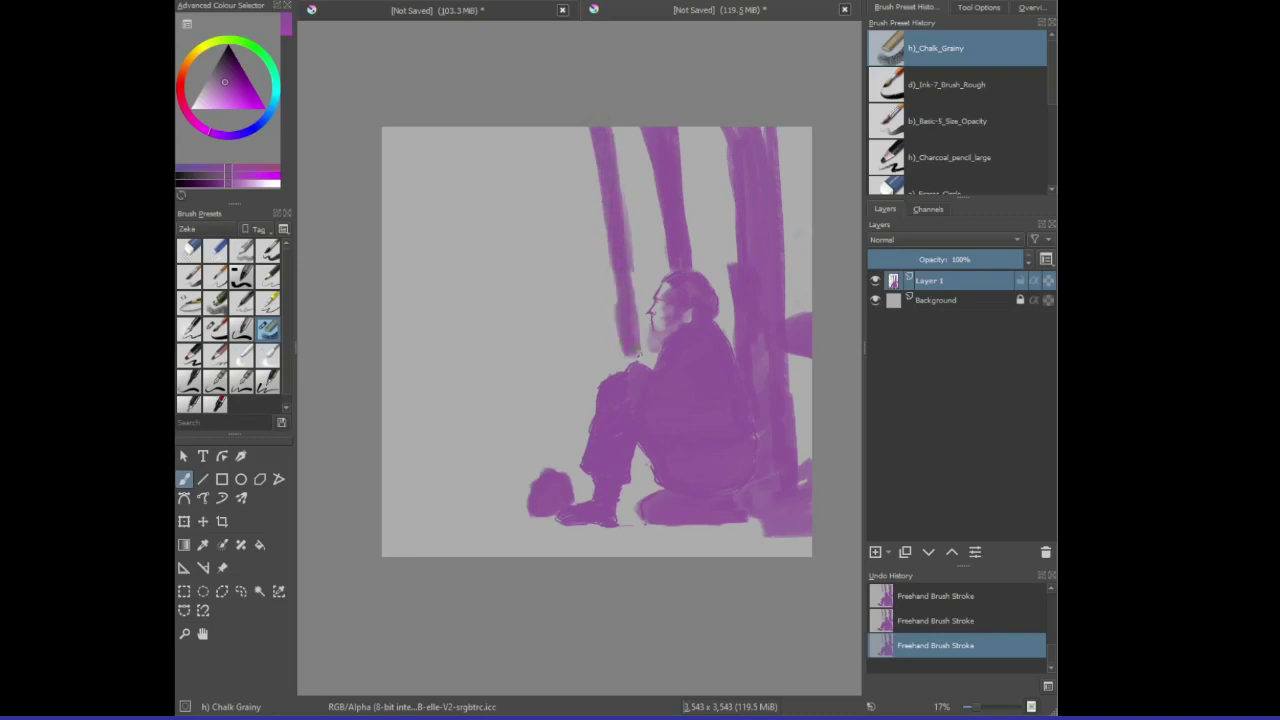
- Sketch an outstretched open hand above the knee with Ink-7 Brush Rough, undoing and redrawing the fingers
click(216, 328)
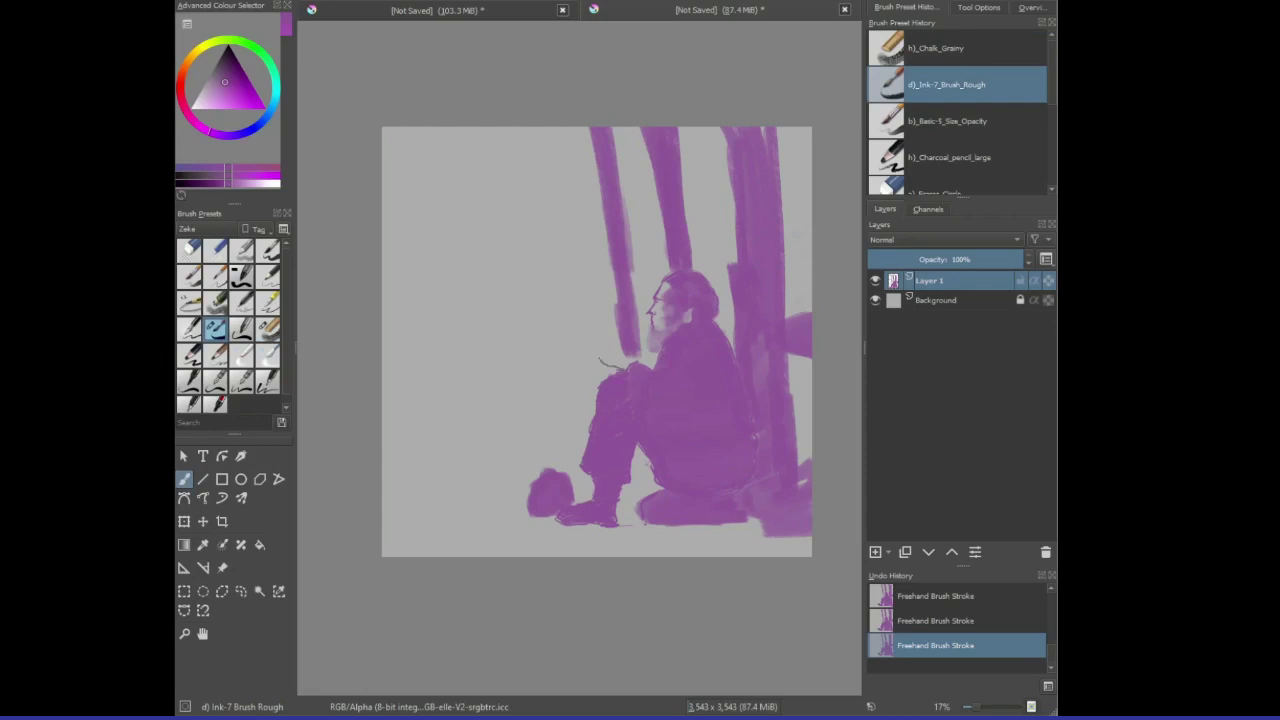
drag(590, 340, 597, 347)
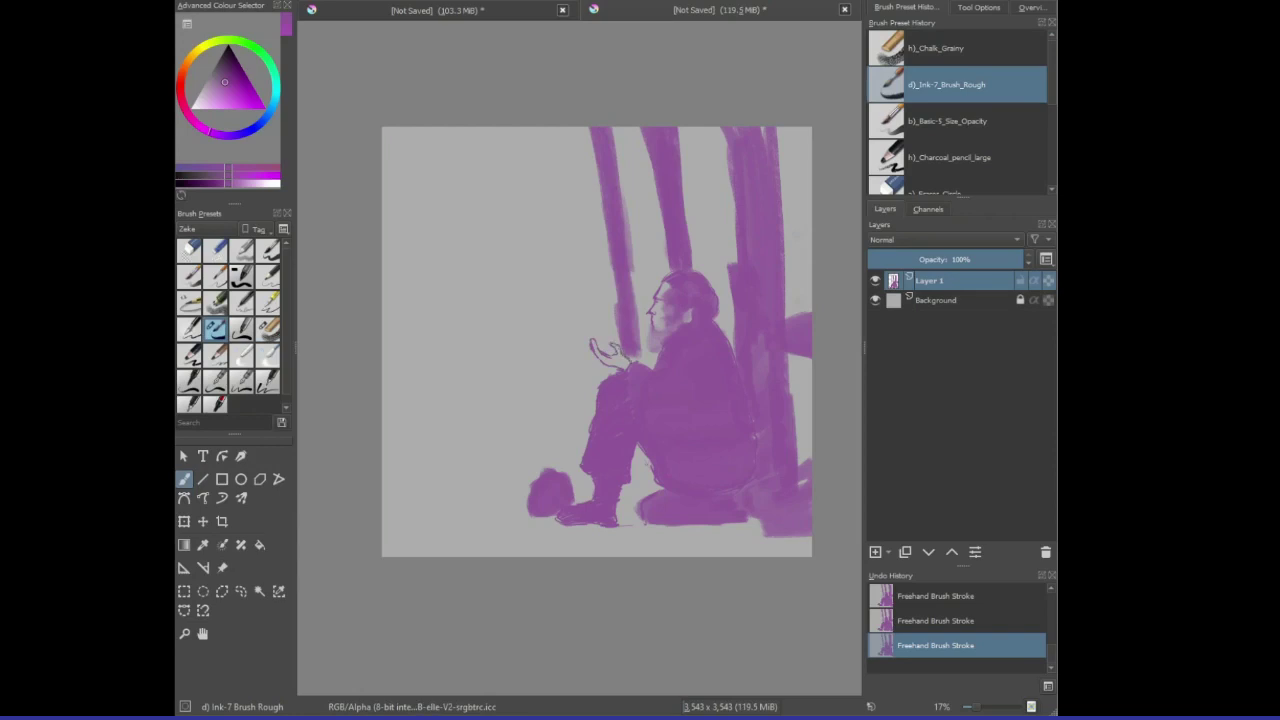
key(ctrl+z)
key(ctrl+z)
key(ctrl+z)
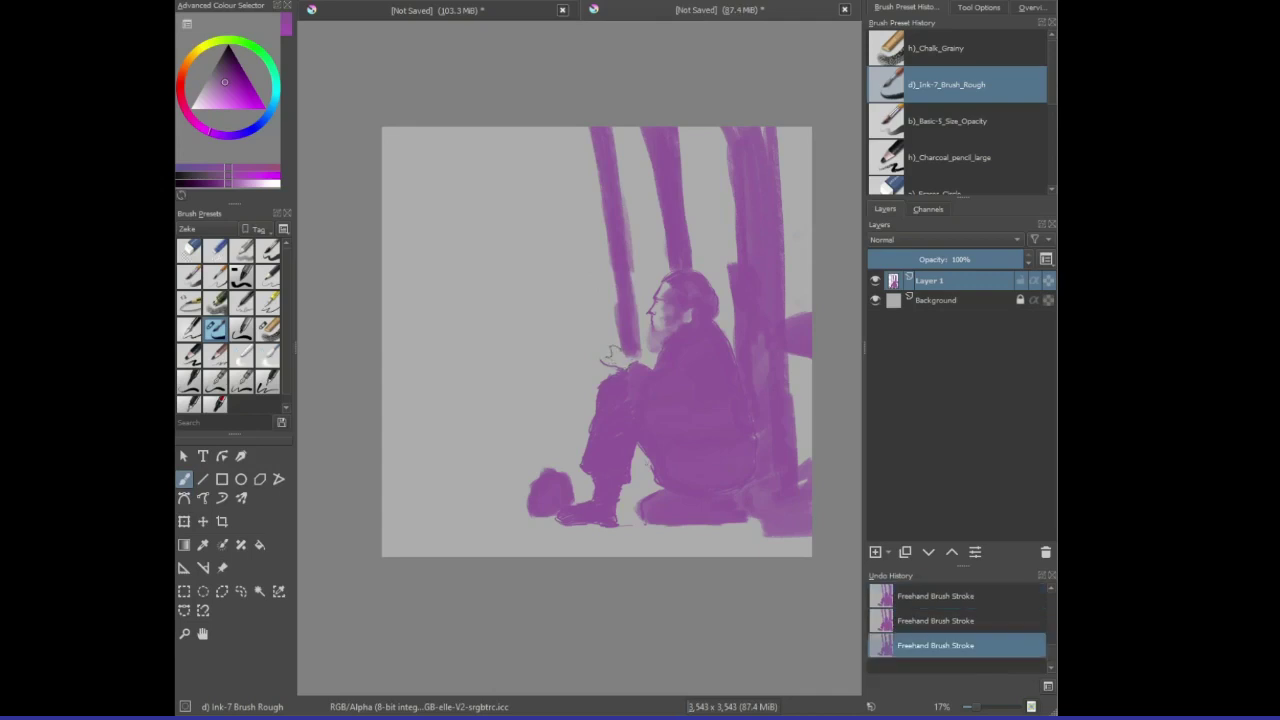
drag(613, 358, 625, 350)
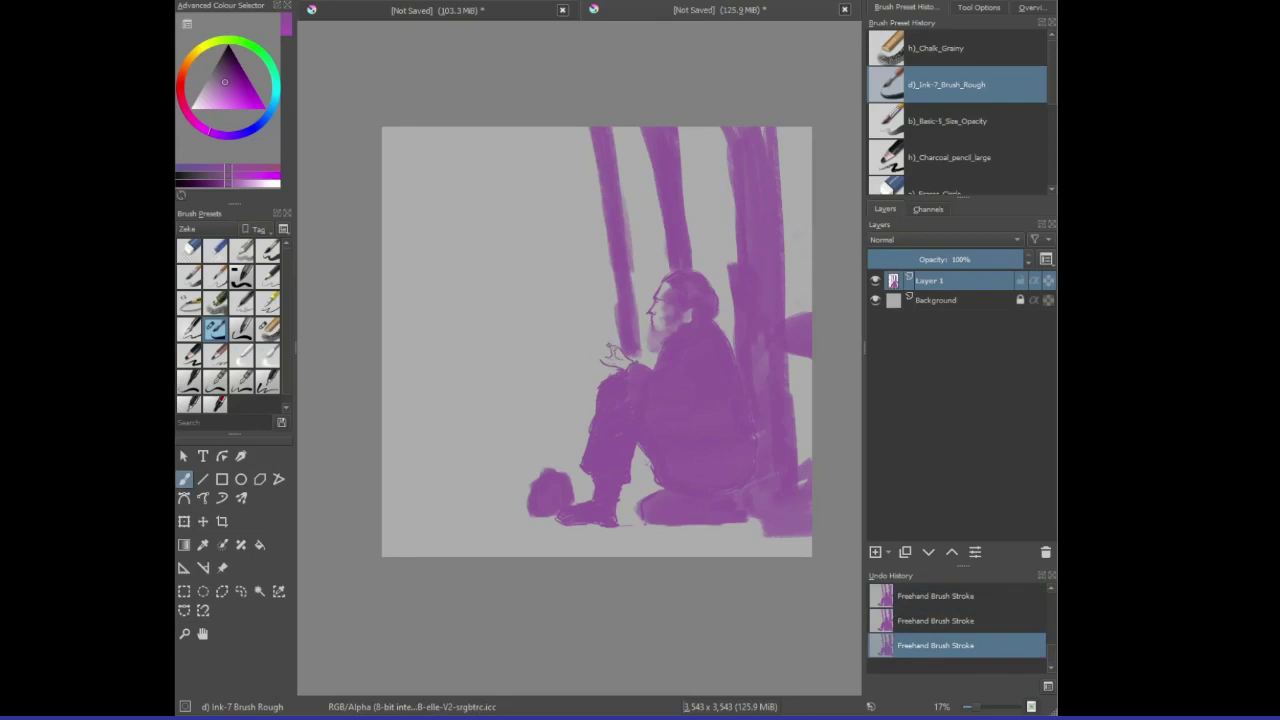
drag(608, 346, 588, 342)
drag(608, 351, 591, 357)
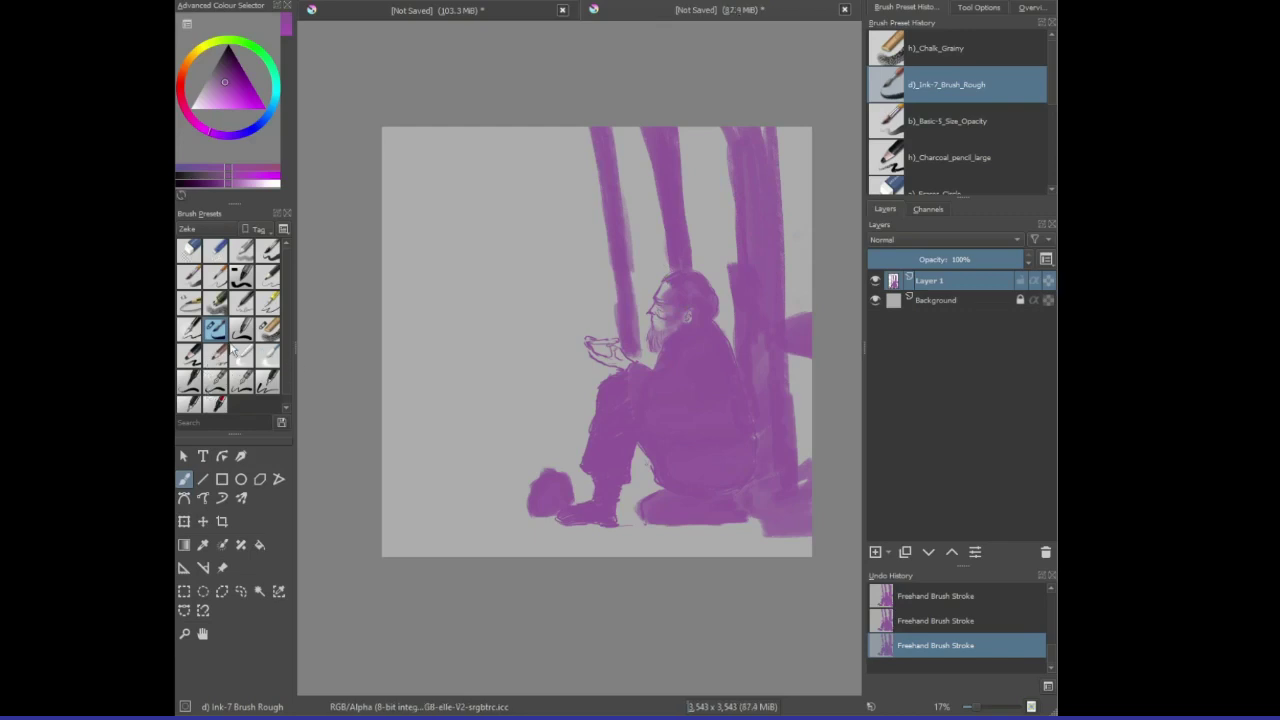
- Brush light ground texture along the bottom edge of the canvas with the Chalk Grainy brush
click(269, 332)
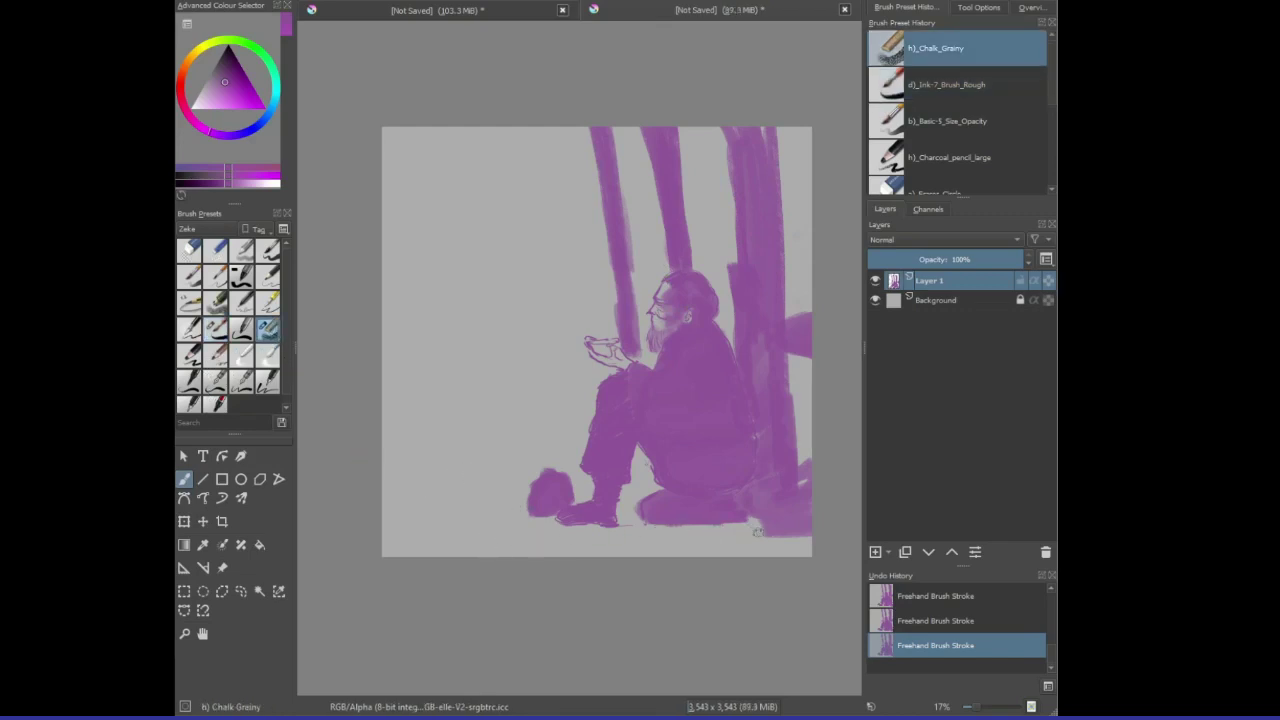
mouse_move(757, 531)
mouse_down()
mouse_move(629, 536)
mouse_move(690, 536)
mouse_up()
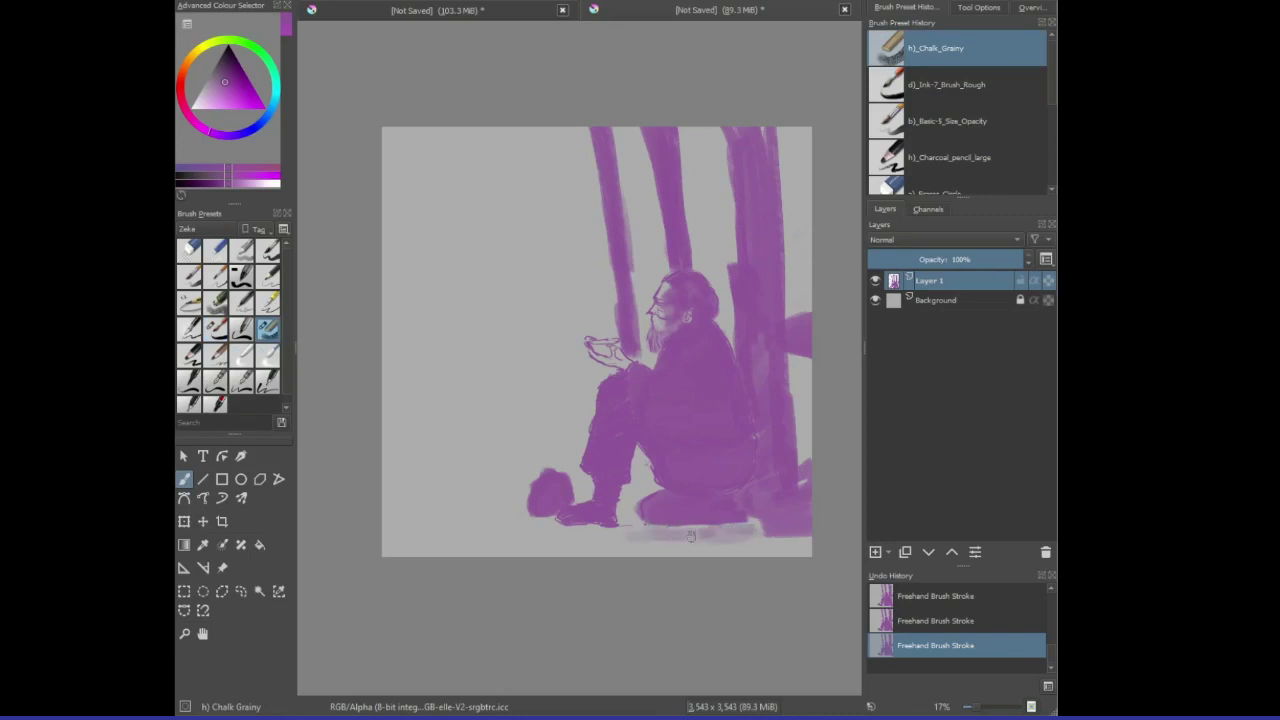
mouse_move(574, 542)
mouse_down()
mouse_move(542, 544)
mouse_move(749, 550)
mouse_move(699, 553)
mouse_move(733, 539)
mouse_move(773, 554)
mouse_move(554, 545)
mouse_up()
mouse_move(614, 540)
mouse_down()
mouse_move(553, 531)
mouse_move(468, 566)
mouse_move(533, 539)
mouse_move(447, 551)
mouse_move(410, 543)
mouse_up()
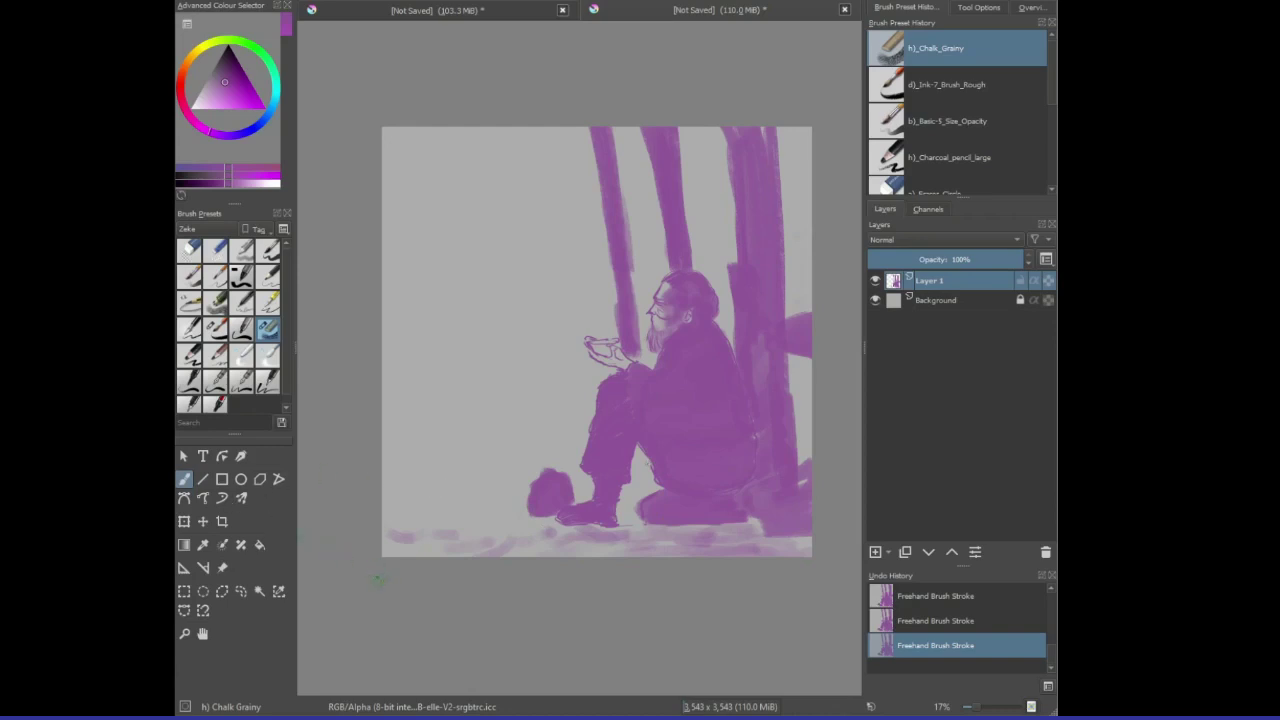
- Sketch a flat dish on the ground before the rock and an animal's head above it, using Ink-7 Brush Rough
click(215, 328)
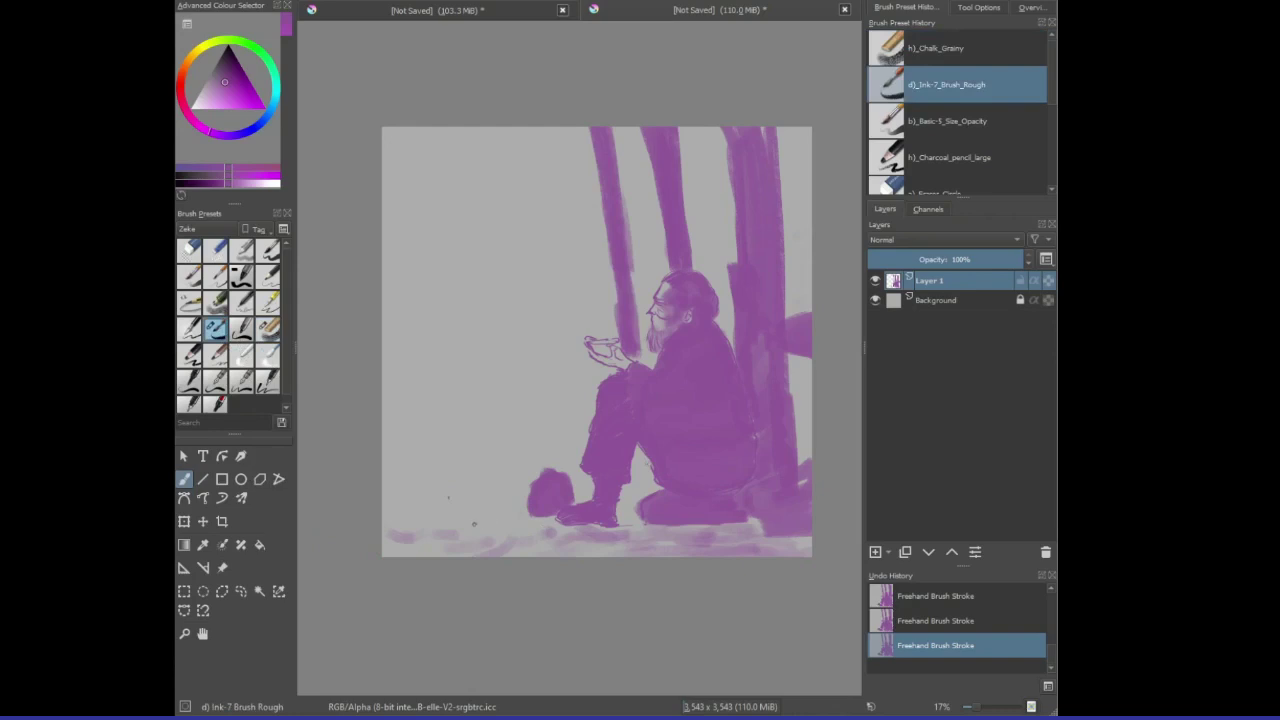
drag(488, 526, 508, 526)
drag(488, 477, 494, 486)
key(ctrl+z)
drag(476, 497, 480, 511)
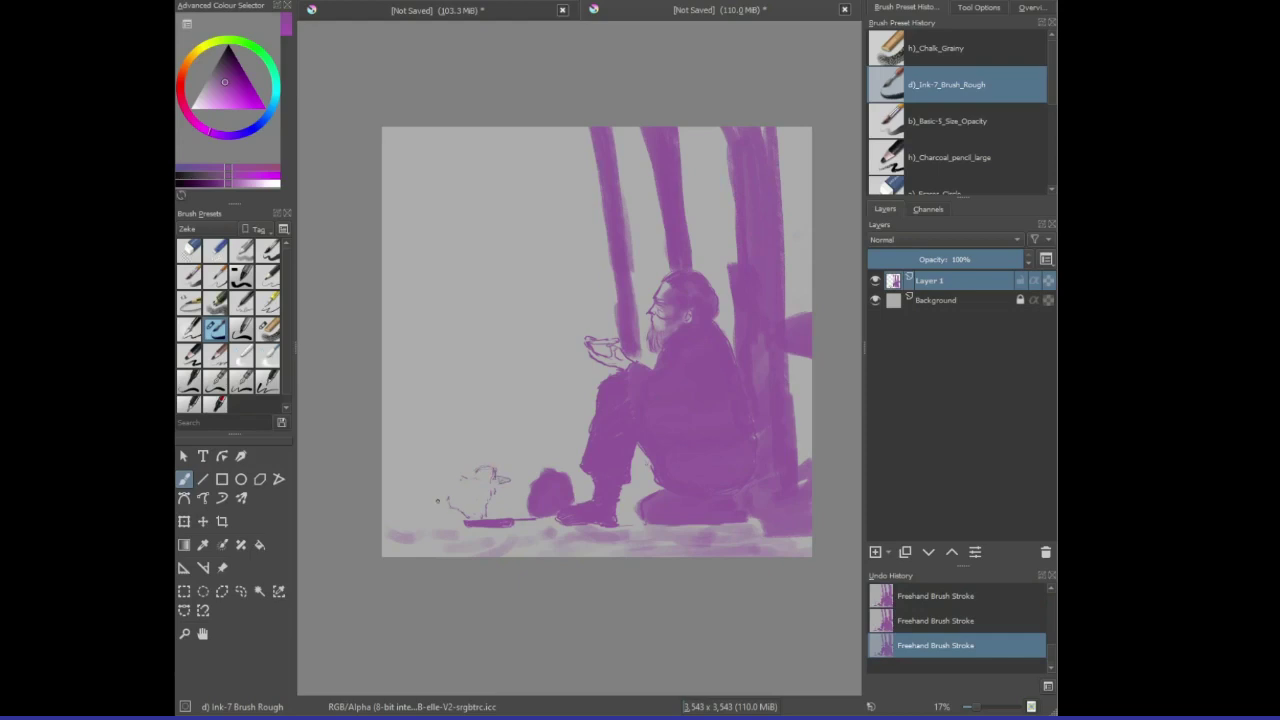
- Outline the animal's arched back and belly out to the canvas edge, and sketch its hatched front leg
mouse_move(444, 501)
mouse_down()
mouse_move(442, 522)
mouse_move(425, 511)
mouse_up()
drag(424, 483, 404, 486)
mouse_move(484, 446)
mouse_down()
mouse_move(414, 389)
mouse_move(384, 396)
mouse_move(422, 399)
mouse_move(382, 396)
mouse_up()
mouse_move(423, 485)
mouse_down()
mouse_move(447, 497)
mouse_move(444, 530)
mouse_up()
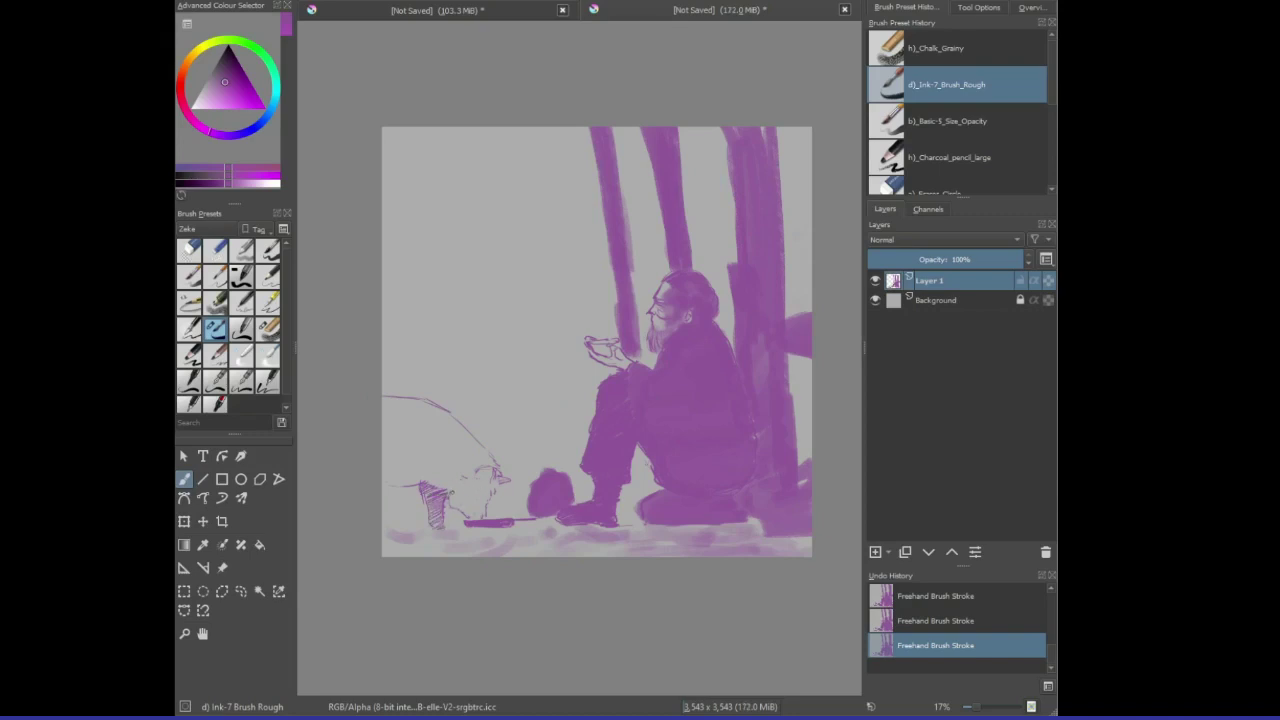
drag(445, 483, 475, 481)
mouse_move(443, 473)
mouse_down()
mouse_move(463, 484)
mouse_move(490, 460)
mouse_move(476, 430)
mouse_up()
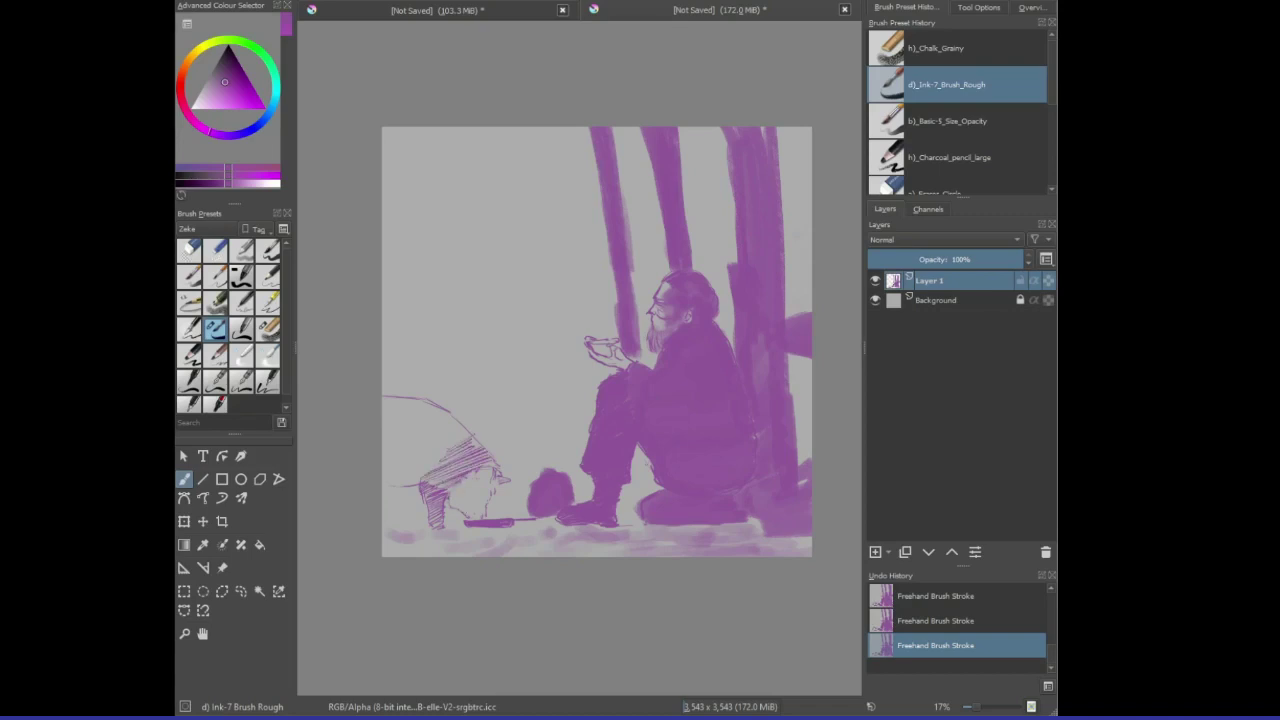
mouse_move(453, 492)
mouse_down()
mouse_move(469, 478)
mouse_move(486, 503)
mouse_move(494, 466)
mouse_up()
key(ctrl+z)
key(ctrl+z)
key(ctrl+z)
key(ctrl+z)
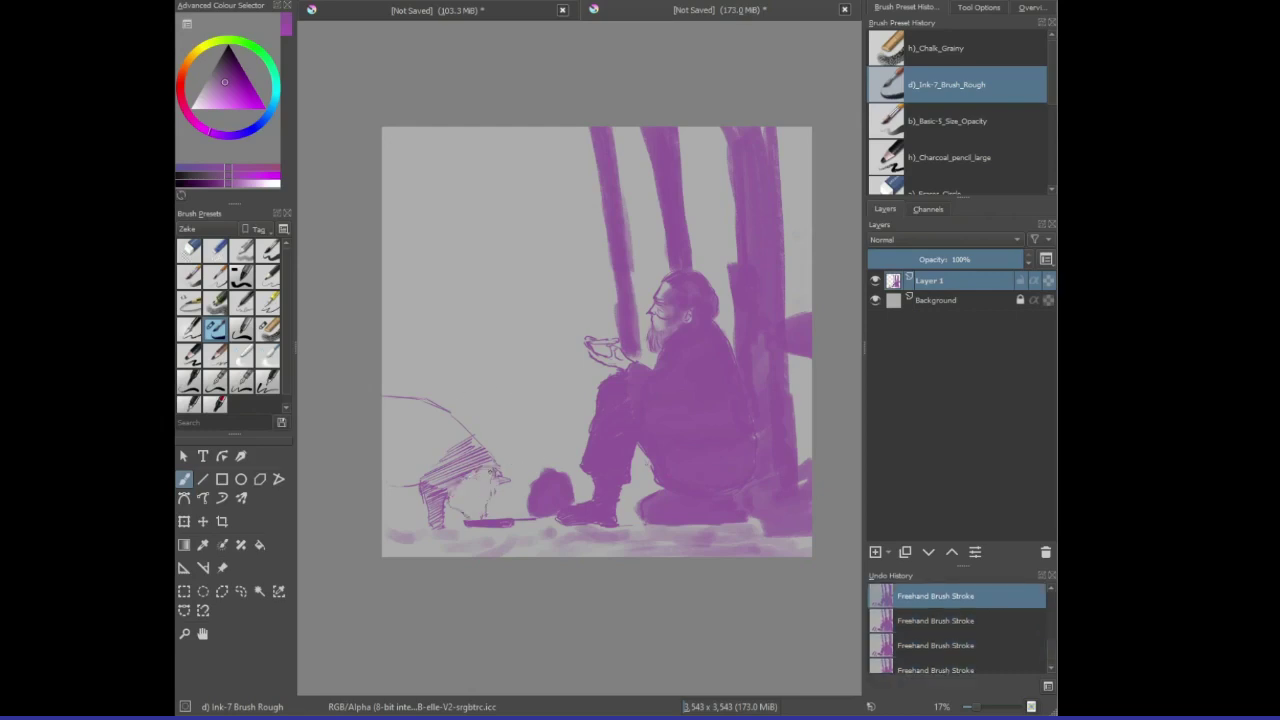
key(ctrl+z)
key(ctrl+z)
key(ctrl+z)
key(ctrl+z)
key(ctrl+z)
key(ctrl+z)
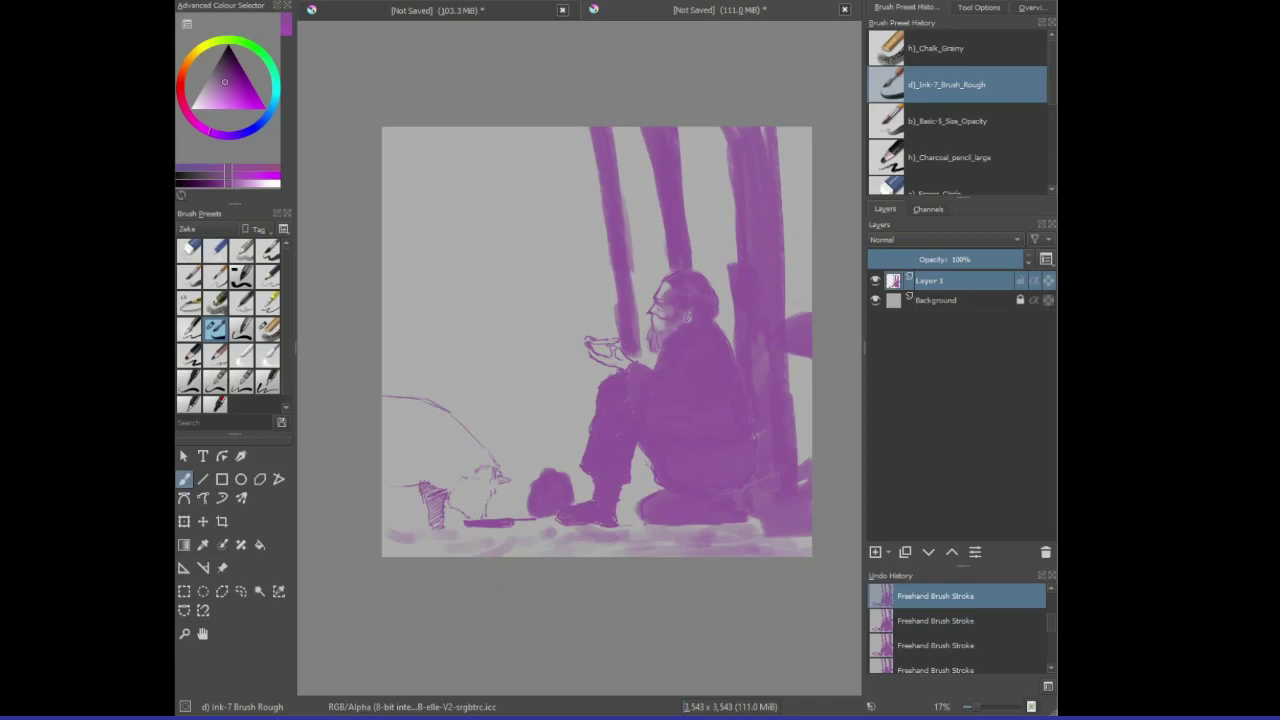
- Erase the hatching inside the animal's front leg with Eraser Circle and darken its foot with Ink-7 Brush Rough
click(424, 484)
key(/)
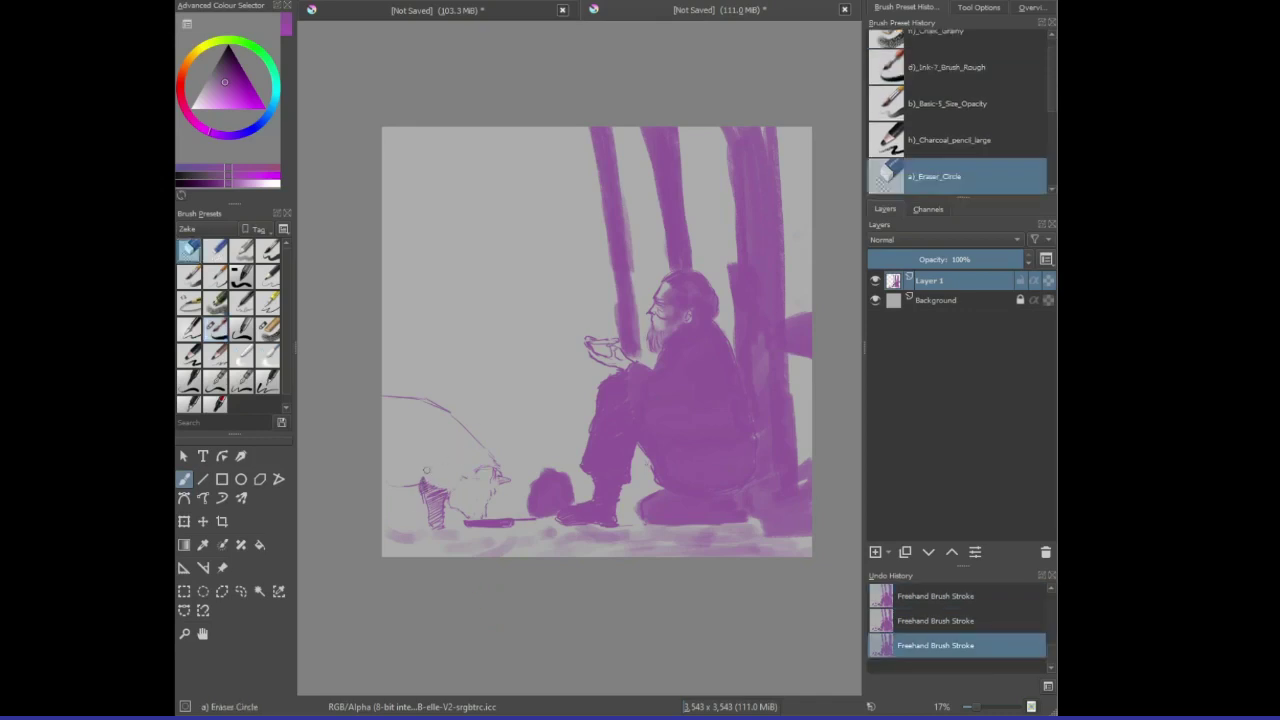
mouse_move(427, 468)
mouse_down()
mouse_move(438, 520)
mouse_move(435, 500)
mouse_up()
key(slash)
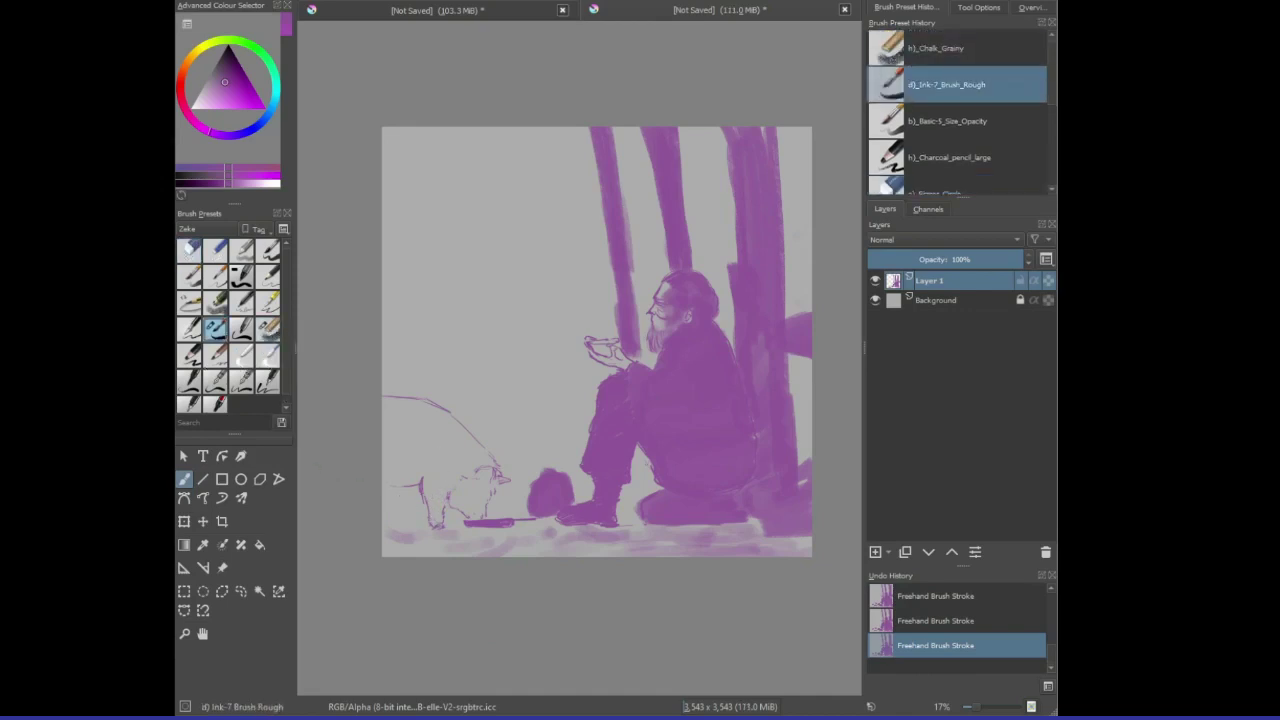
drag(440, 526, 437, 510)
key(slash)
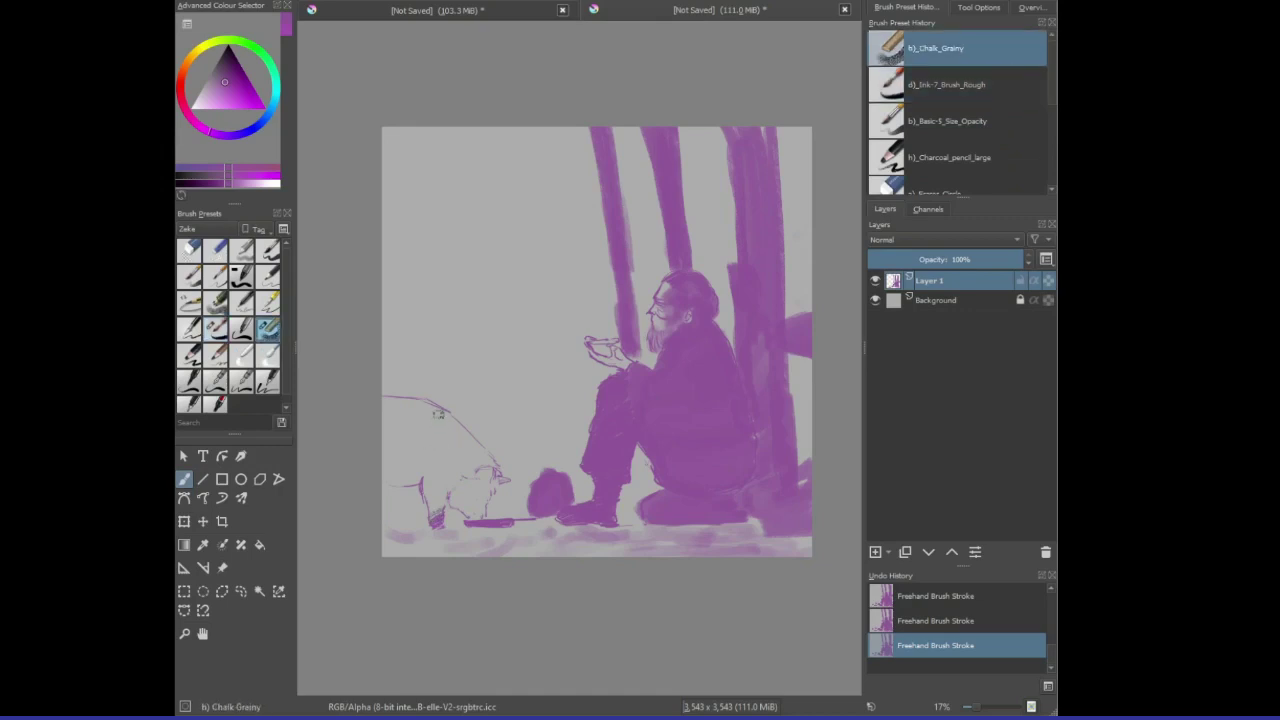
- Shade the animal's body, head and front leg in purple with the Chalk Grainy brush, darkest along the belly
click(199, 256)
key(slash)
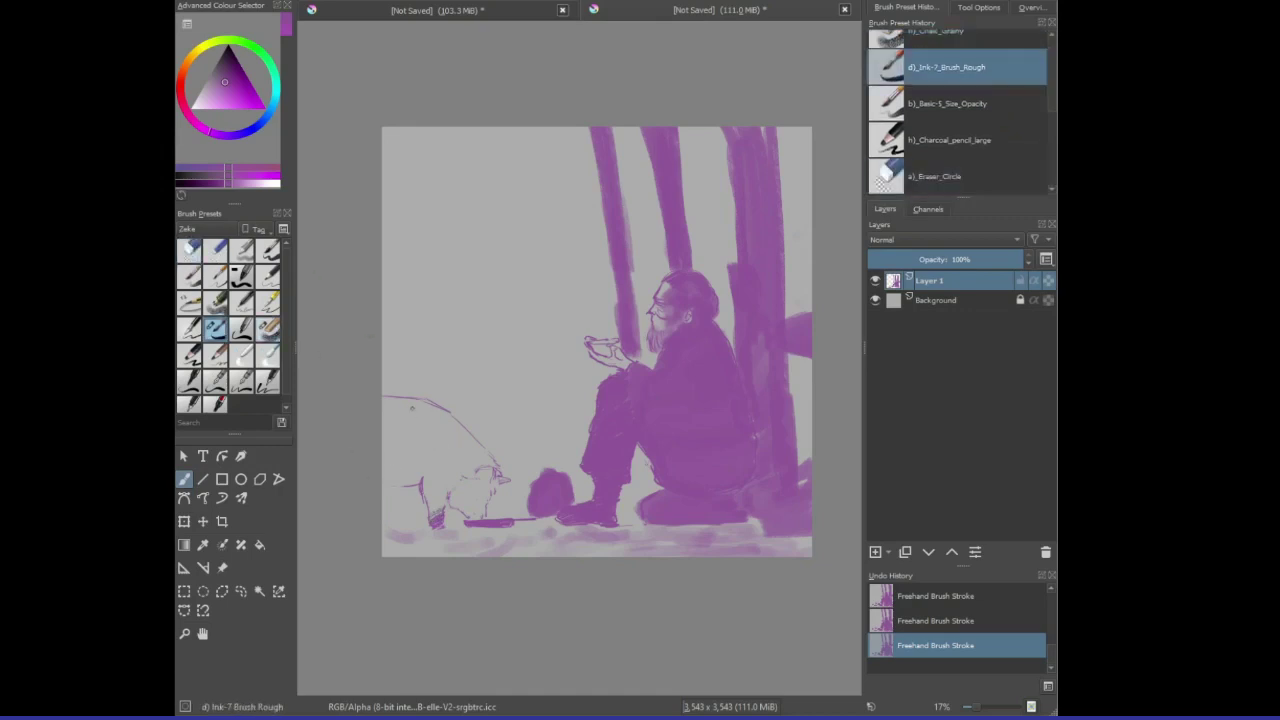
key(ctrl+z)
click(276, 338)
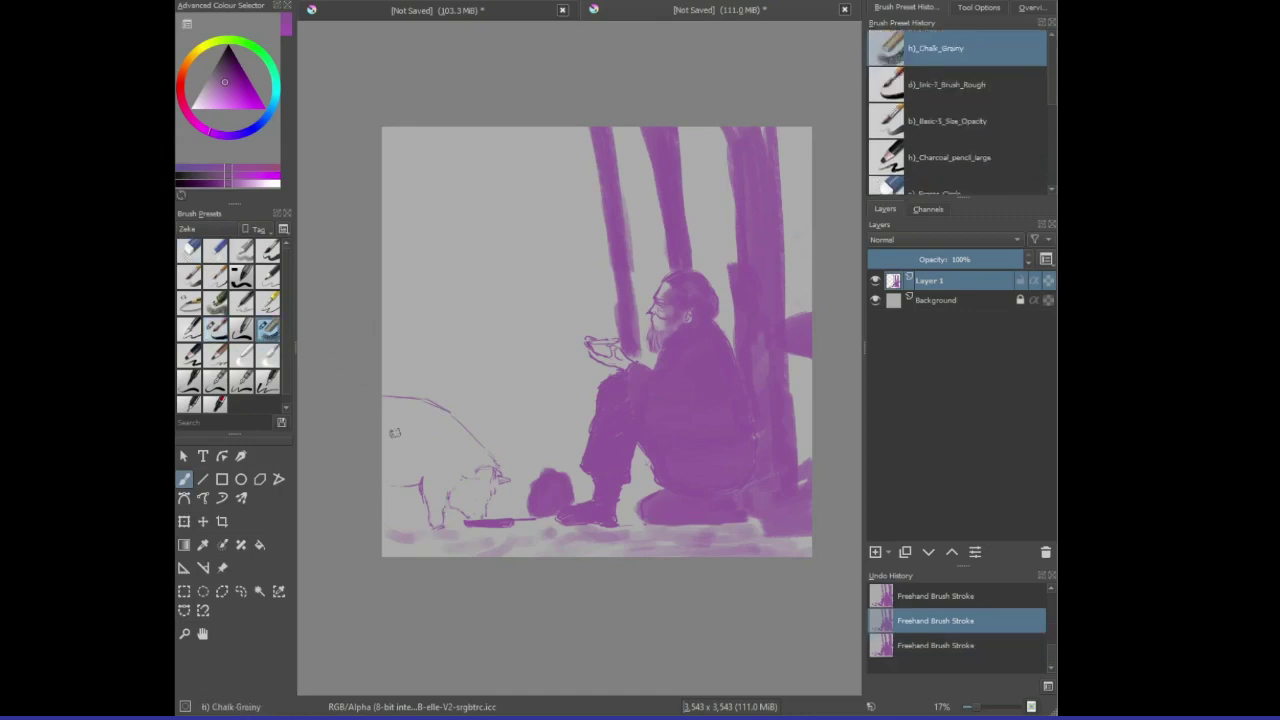
key(ctrl+shift+z)
mouse_move(424, 518)
mouse_down()
mouse_move(450, 477)
mouse_move(433, 483)
mouse_move(461, 478)
mouse_move(458, 490)
mouse_move(481, 493)
mouse_move(476, 508)
mouse_move(471, 488)
mouse_move(486, 476)
mouse_move(479, 490)
mouse_move(436, 478)
mouse_move(481, 473)
mouse_move(440, 526)
mouse_up()
mouse_move(430, 462)
mouse_down()
mouse_move(400, 481)
mouse_move(446, 456)
mouse_move(369, 463)
mouse_move(369, 438)
mouse_move(419, 431)
mouse_move(409, 454)
mouse_move(425, 471)
mouse_move(466, 462)
mouse_move(431, 458)
mouse_move(431, 421)
mouse_move(371, 430)
mouse_move(372, 445)
mouse_move(368, 410)
mouse_move(427, 404)
mouse_move(375, 417)
mouse_move(486, 456)
mouse_up()
drag(422, 408, 384, 398)
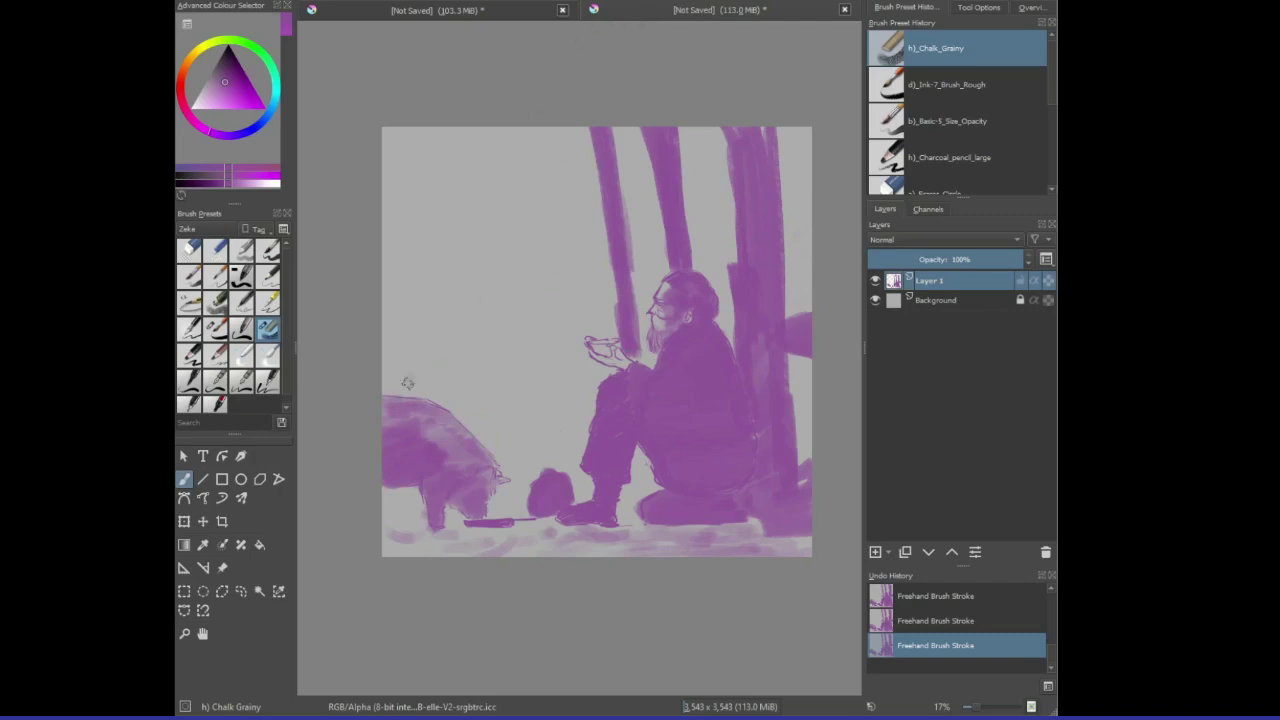
- Paint a thick tree trunk from the canvas's upper-left corner down to the animal's back with the Chalk Grainy brush
mouse_move(405, 383)
mouse_down()
mouse_move(372, 155)
mouse_move(383, 240)
mouse_move(386, 182)
mouse_up()
key(ctrl+z)
key(ctrl+z)
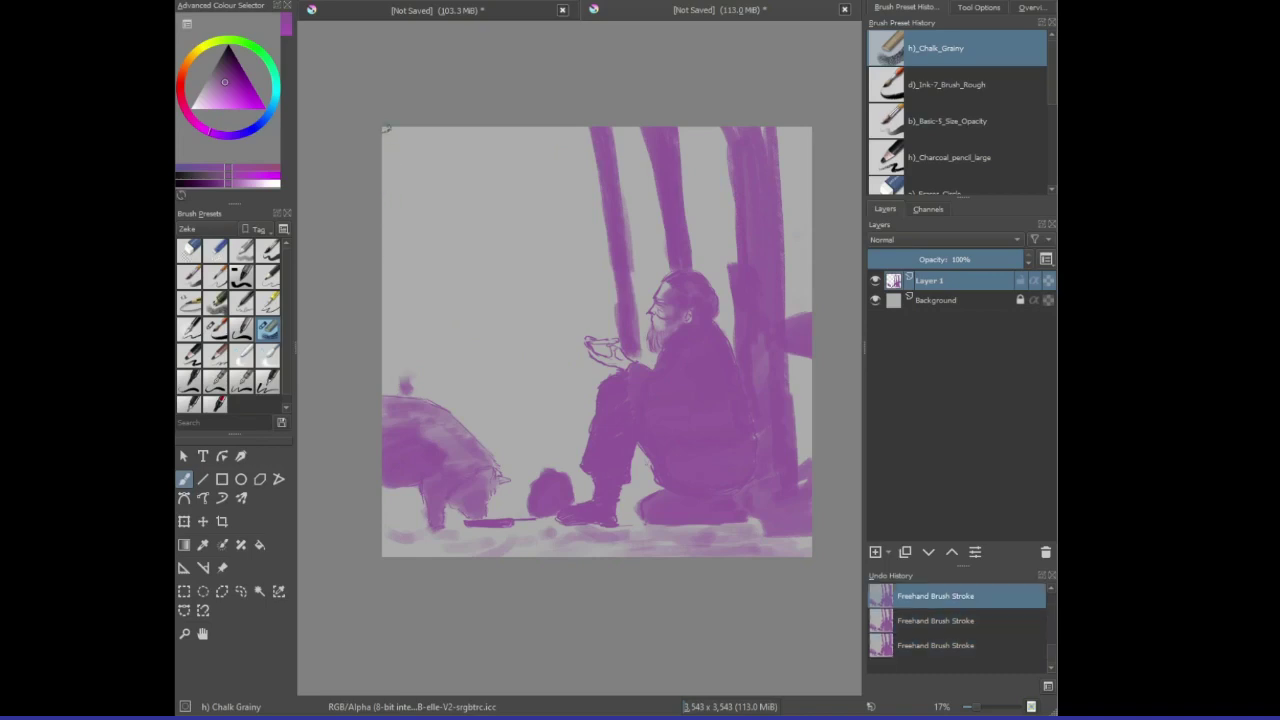
mouse_move(387, 129)
mouse_down()
mouse_move(423, 392)
mouse_move(405, 358)
mouse_move(385, 200)
mouse_up()
mouse_move(405, 285)
mouse_down()
mouse_move(390, 144)
mouse_move(400, 230)
mouse_up()
mouse_move(396, 126)
mouse_down()
mouse_move(418, 300)
mouse_move(406, 260)
mouse_move(430, 372)
mouse_move(434, 302)
mouse_move(447, 404)
mouse_move(414, 128)
mouse_up()
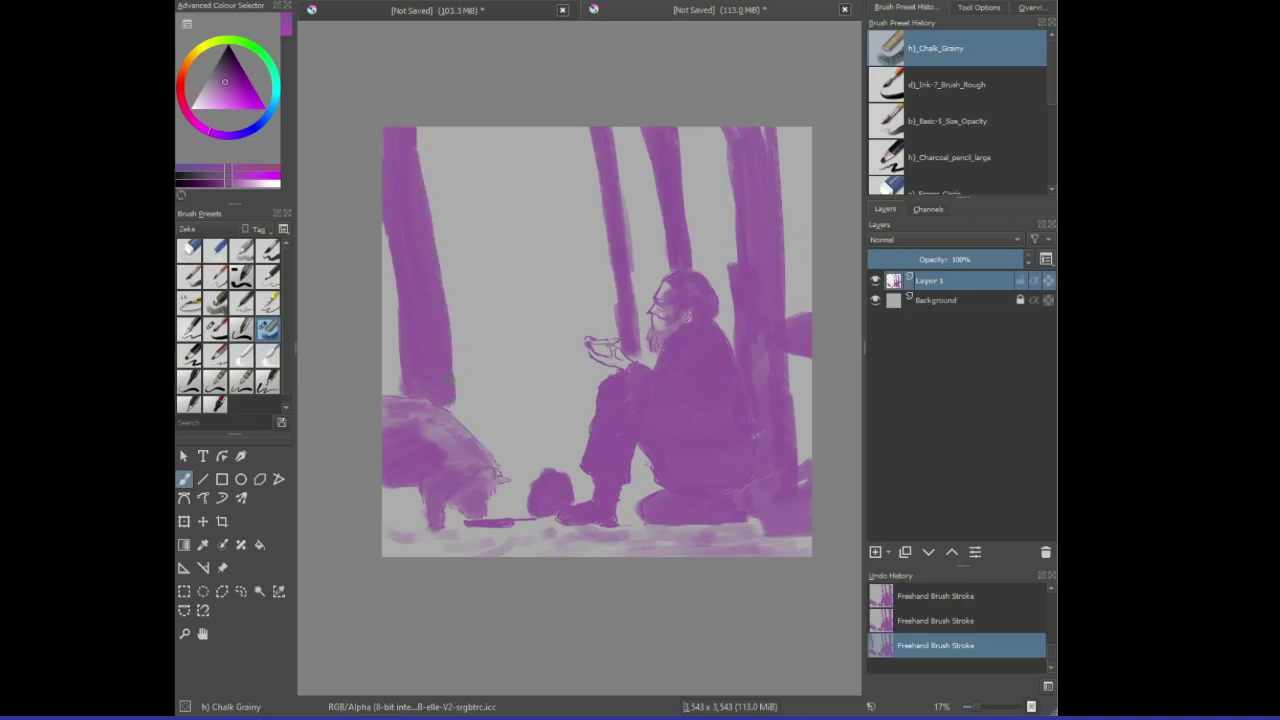
- Brush thin, light branches fanning up from the base of the left trunk toward the man's hand
mouse_move(459, 389)
mouse_down()
mouse_move(513, 150)
mouse_move(481, 304)
mouse_up()
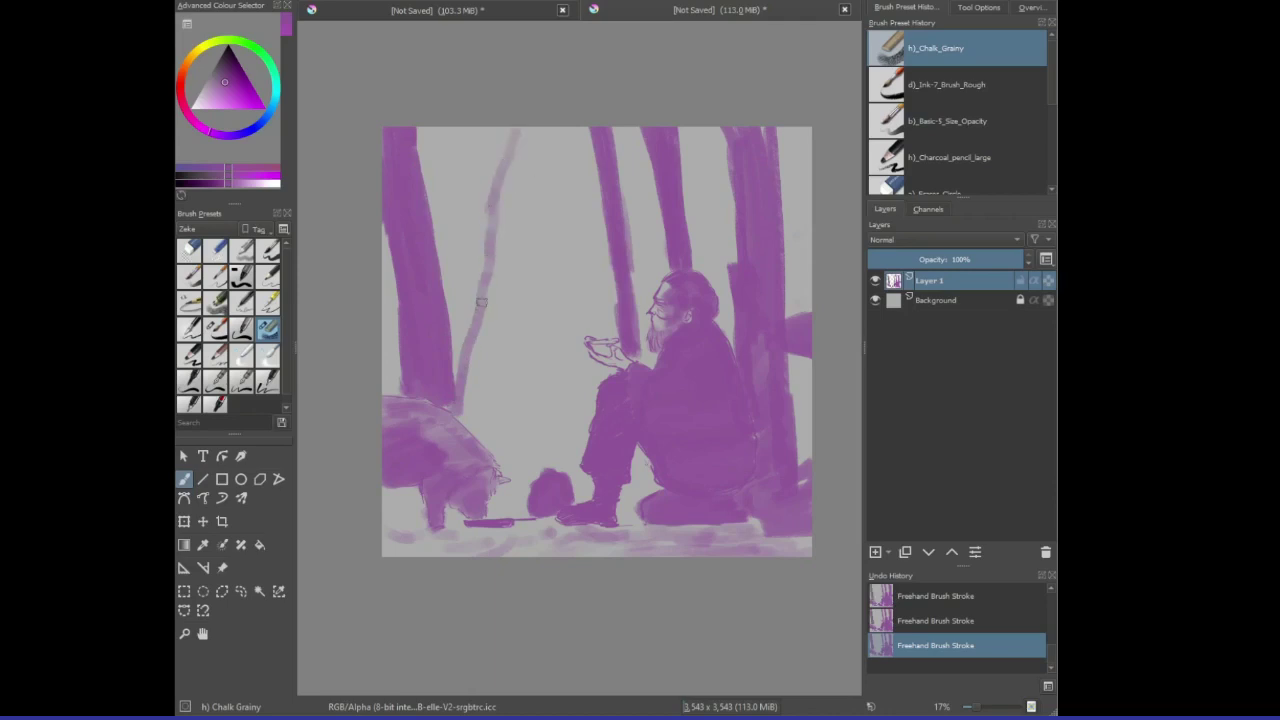
mouse_move(519, 168)
mouse_down()
mouse_move(474, 360)
mouse_move(534, 262)
mouse_up()
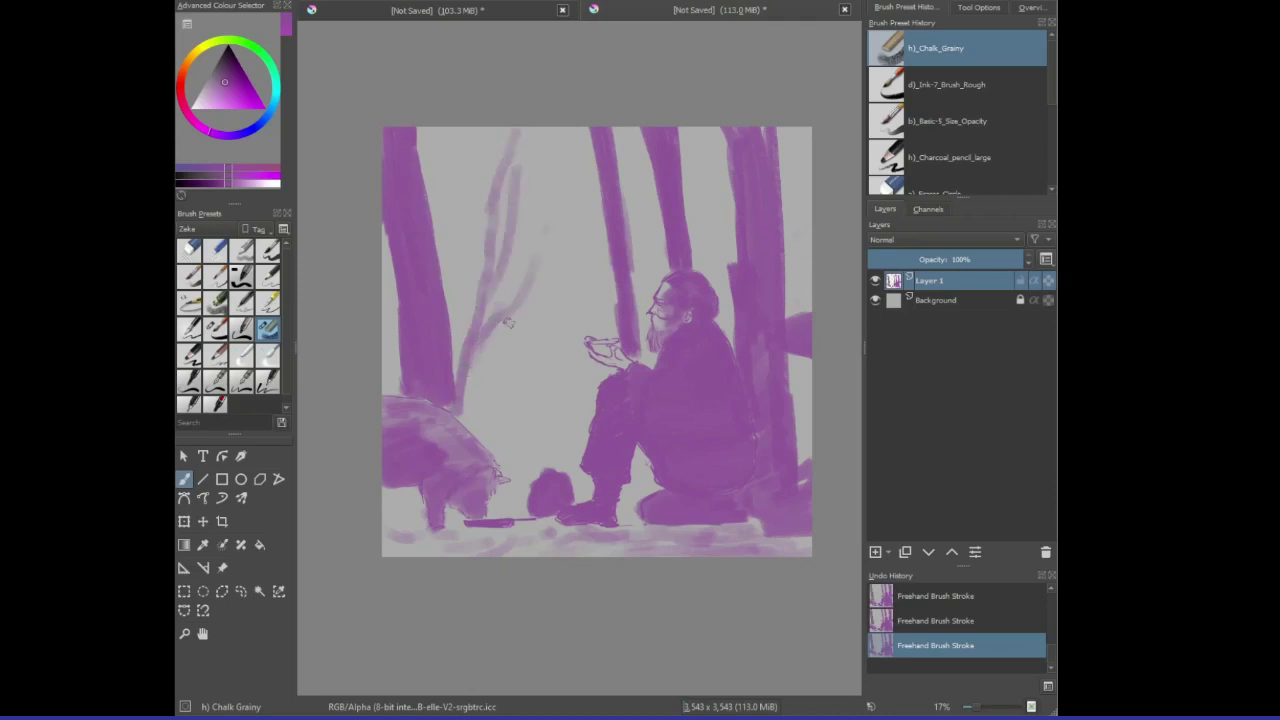
drag(510, 322, 580, 279)
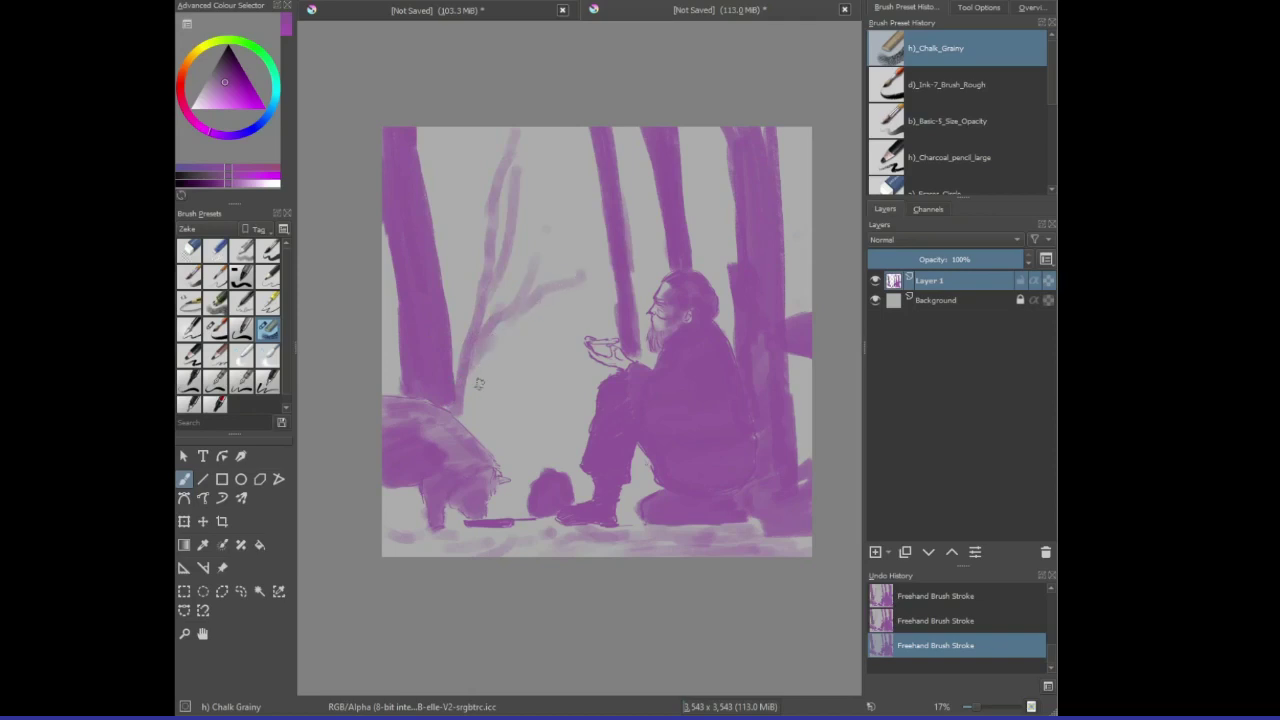
drag(466, 420, 532, 307)
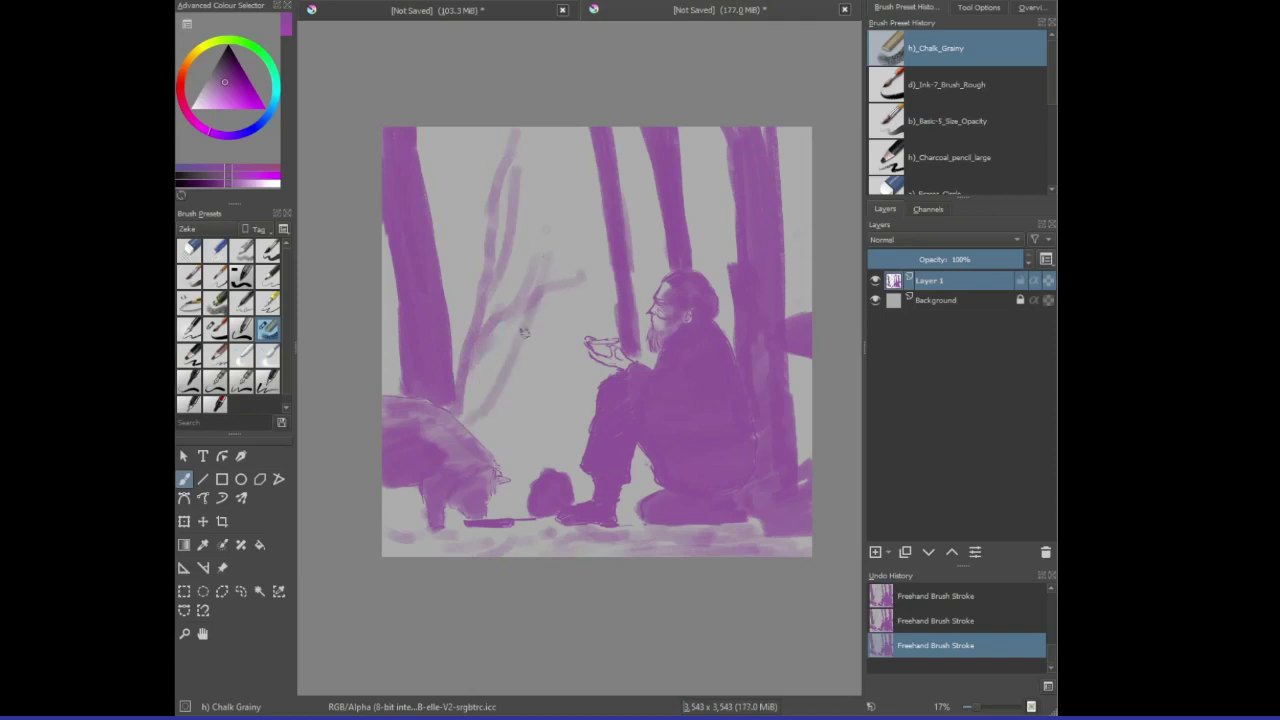
mouse_move(577, 290)
mouse_down()
mouse_move(518, 338)
mouse_move(470, 418)
mouse_move(481, 430)
mouse_move(516, 361)
mouse_move(576, 328)
mouse_up()
mouse_move(482, 428)
mouse_down()
mouse_move(592, 396)
mouse_move(582, 406)
mouse_up()
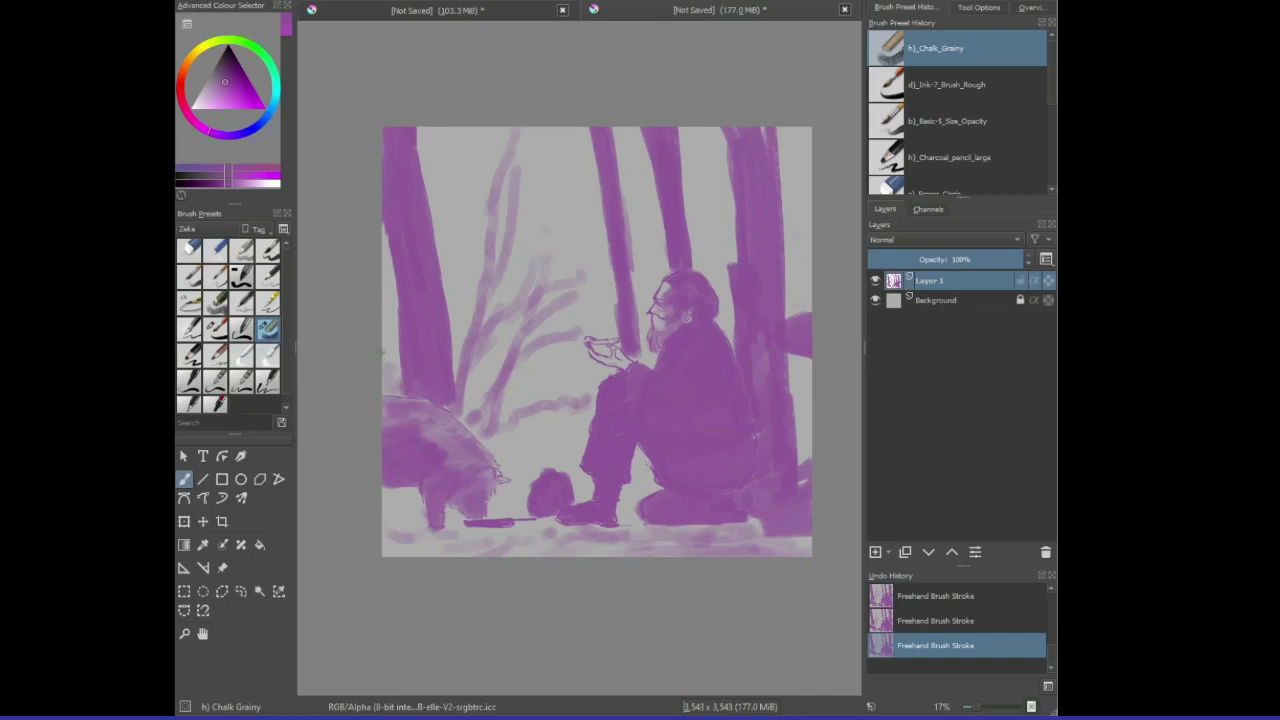
- Fill the background around the branches and between the trunks with soft diagonal foliage strokes
mouse_move(465, 270)
mouse_down()
mouse_move(484, 212)
mouse_move(457, 193)
mouse_move(467, 205)
mouse_move(443, 225)
mouse_move(484, 152)
mouse_move(440, 166)
mouse_move(420, 133)
mouse_move(465, 116)
mouse_move(456, 146)
mouse_move(502, 142)
mouse_move(480, 195)
mouse_move(435, 201)
mouse_move(435, 237)
mouse_move(485, 258)
mouse_move(500, 175)
mouse_move(538, 118)
mouse_move(553, 133)
mouse_move(544, 163)
mouse_move(569, 162)
mouse_move(531, 195)
mouse_move(553, 207)
mouse_move(513, 249)
mouse_move(523, 254)
mouse_move(495, 301)
mouse_move(538, 262)
mouse_move(509, 265)
mouse_move(532, 238)
mouse_move(553, 243)
mouse_move(544, 270)
mouse_move(565, 273)
mouse_move(573, 241)
mouse_move(550, 242)
mouse_move(567, 213)
mouse_move(550, 193)
mouse_move(568, 250)
mouse_move(587, 258)
mouse_move(528, 309)
mouse_move(581, 291)
mouse_move(561, 319)
mouse_move(573, 400)
mouse_up()
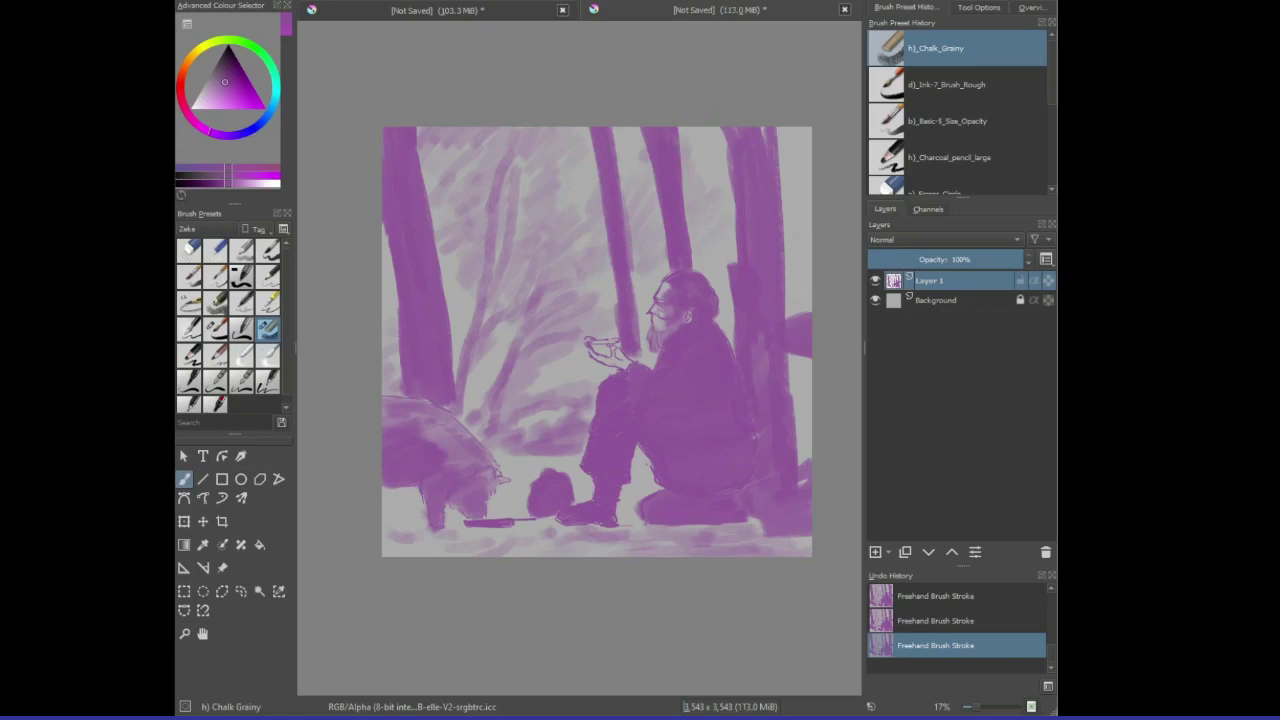
scroll(690, 275, down, 1)
scroll(680, 285, up, 1)
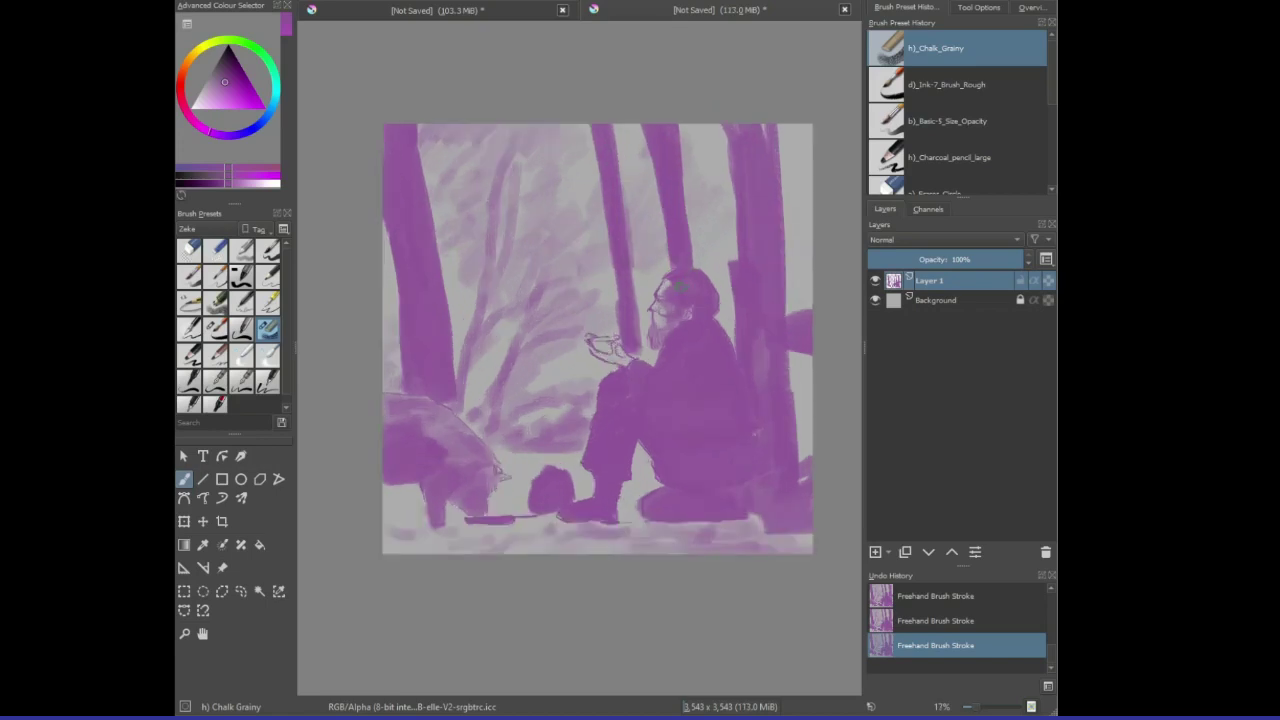
- Hide Layer 1 and add a new layer to sketch on with the Ink-7 Brush Rough brush
click(874, 282)
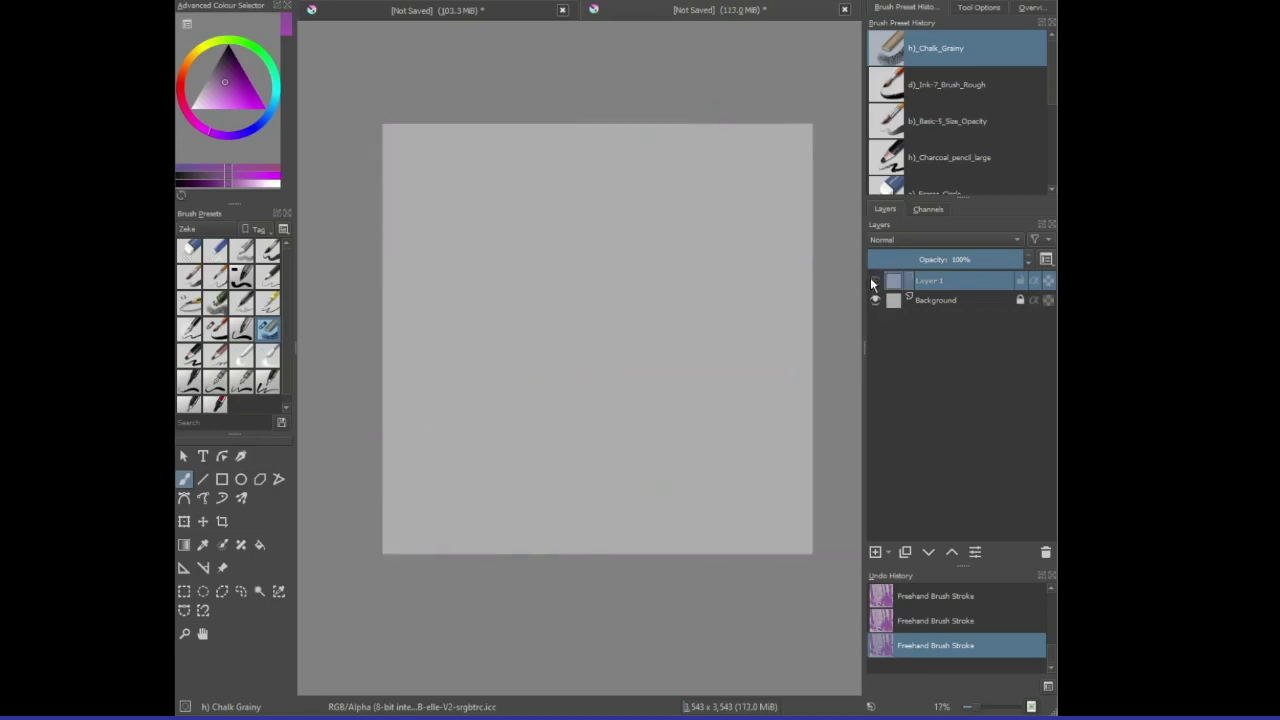
key(Insert)
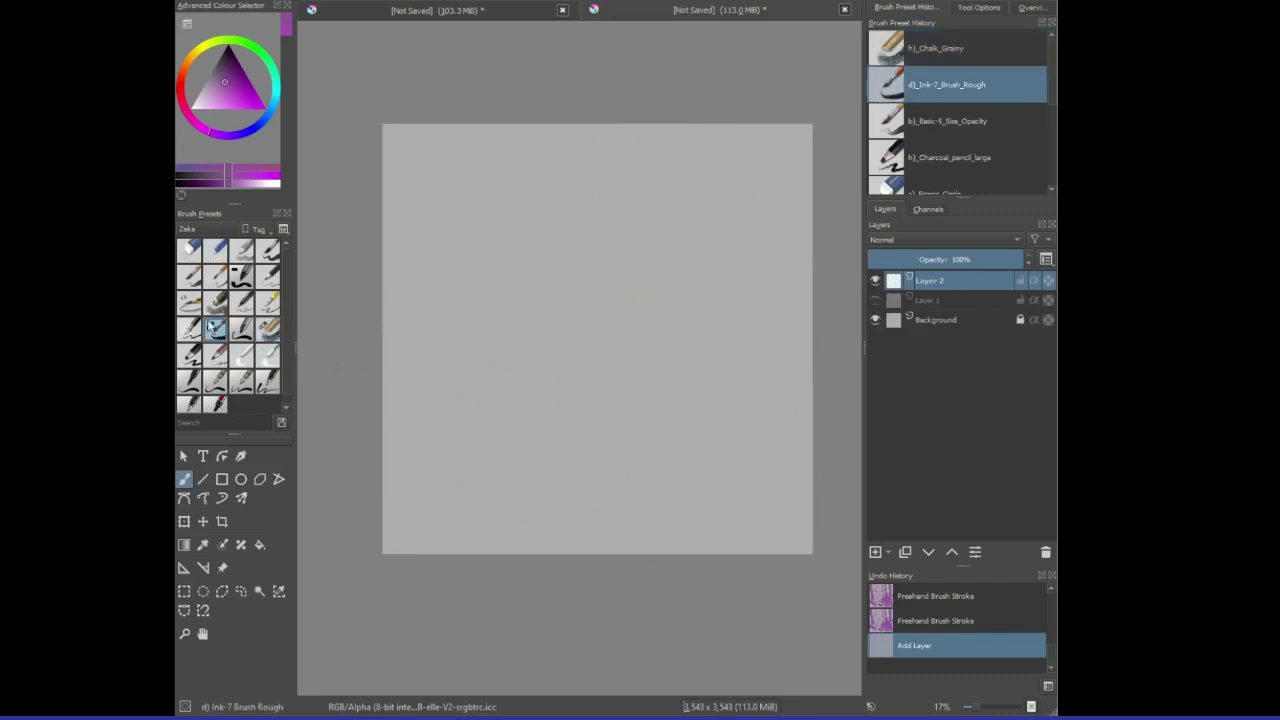
click(215, 328)
- Sketch a portrait's eye socket and nose near the upper middle of the canvas and darken their shadows
drag(526, 277, 535, 289)
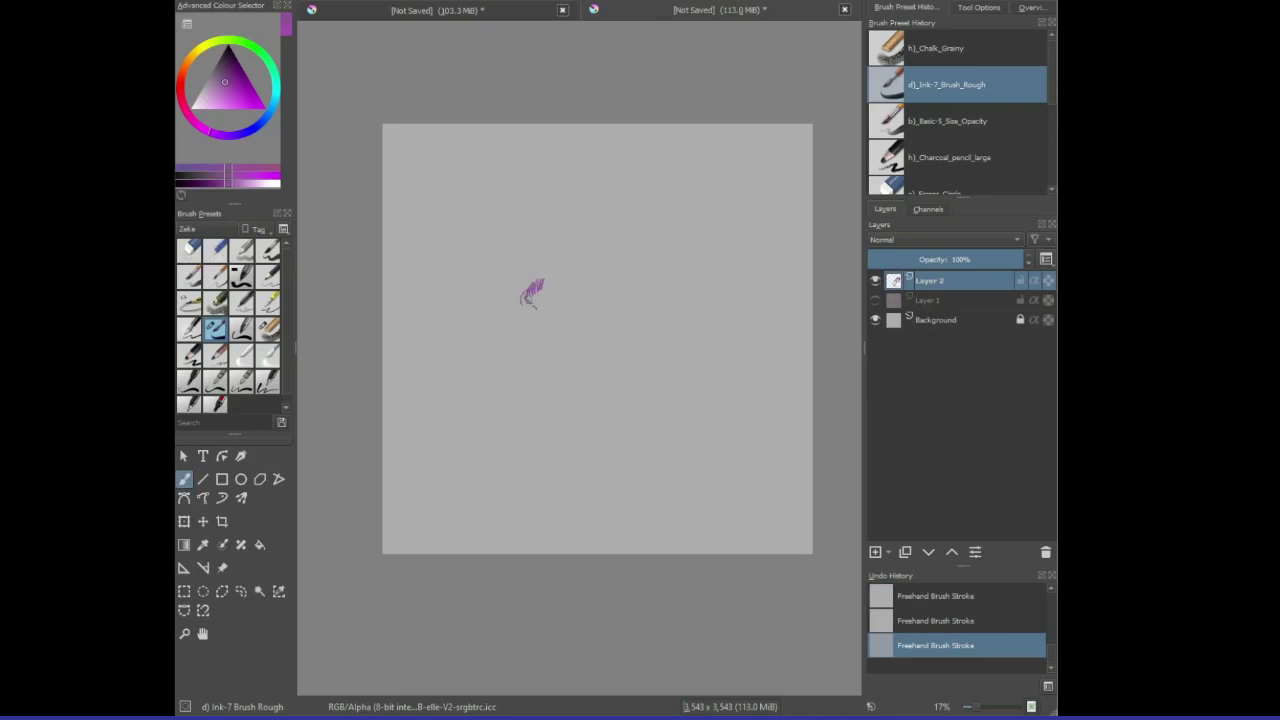
mouse_move(529, 305)
mouse_down()
mouse_move(539, 310)
mouse_move(534, 290)
mouse_up()
drag(528, 275, 533, 242)
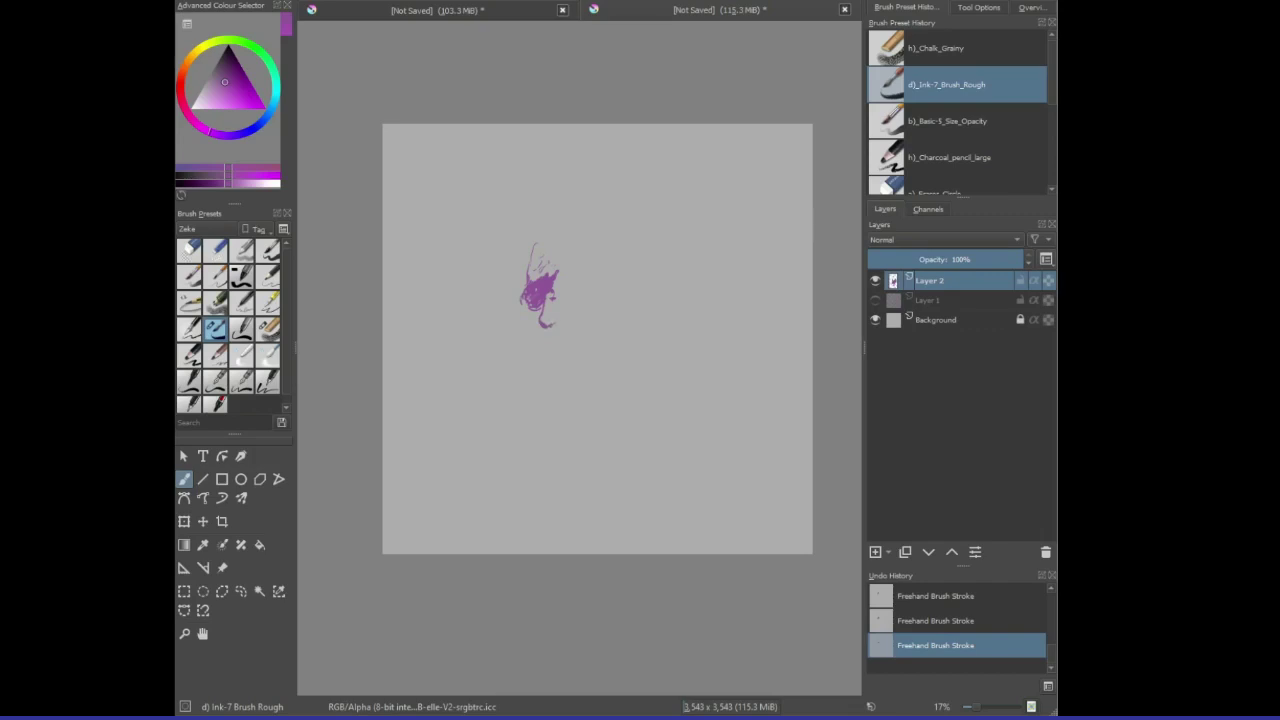
drag(552, 323, 550, 320)
drag(552, 302, 554, 314)
- Draw the portrait's forehead and temple contour, and hatch the hair and beard down the lit cheek
drag(524, 256, 527, 279)
drag(522, 284, 513, 327)
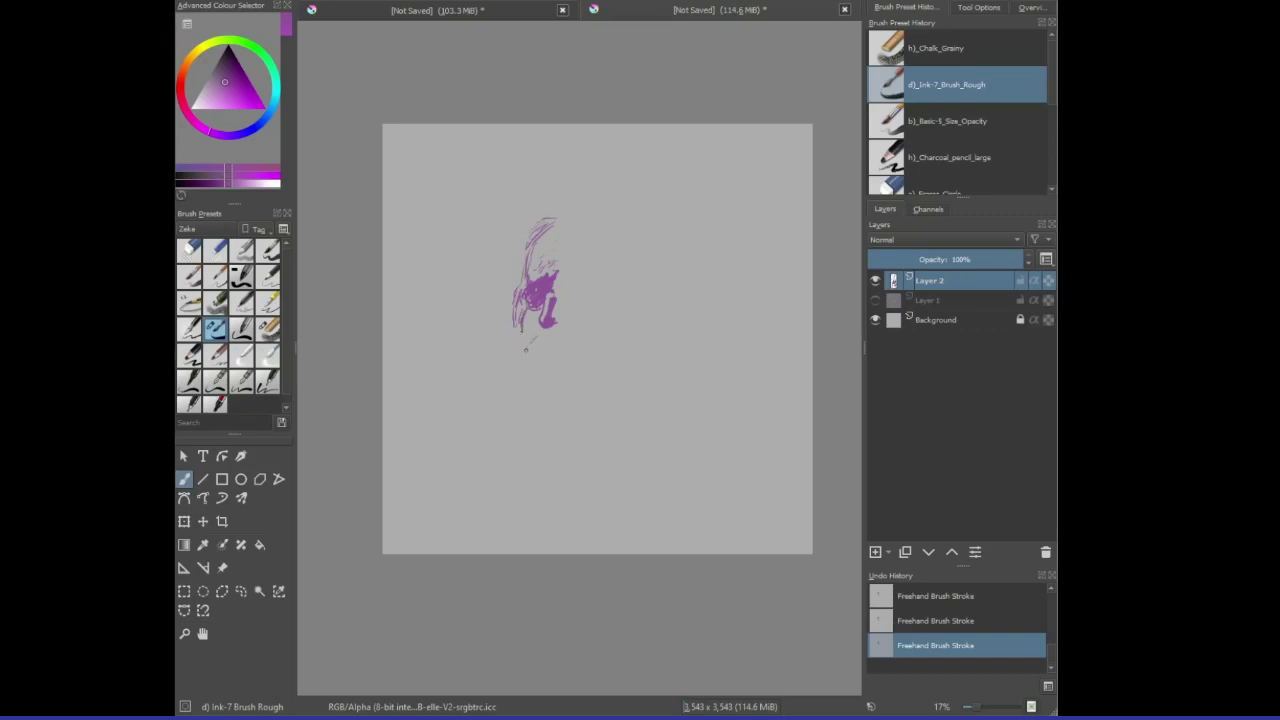
drag(525, 358, 541, 331)
drag(520, 329, 520, 375)
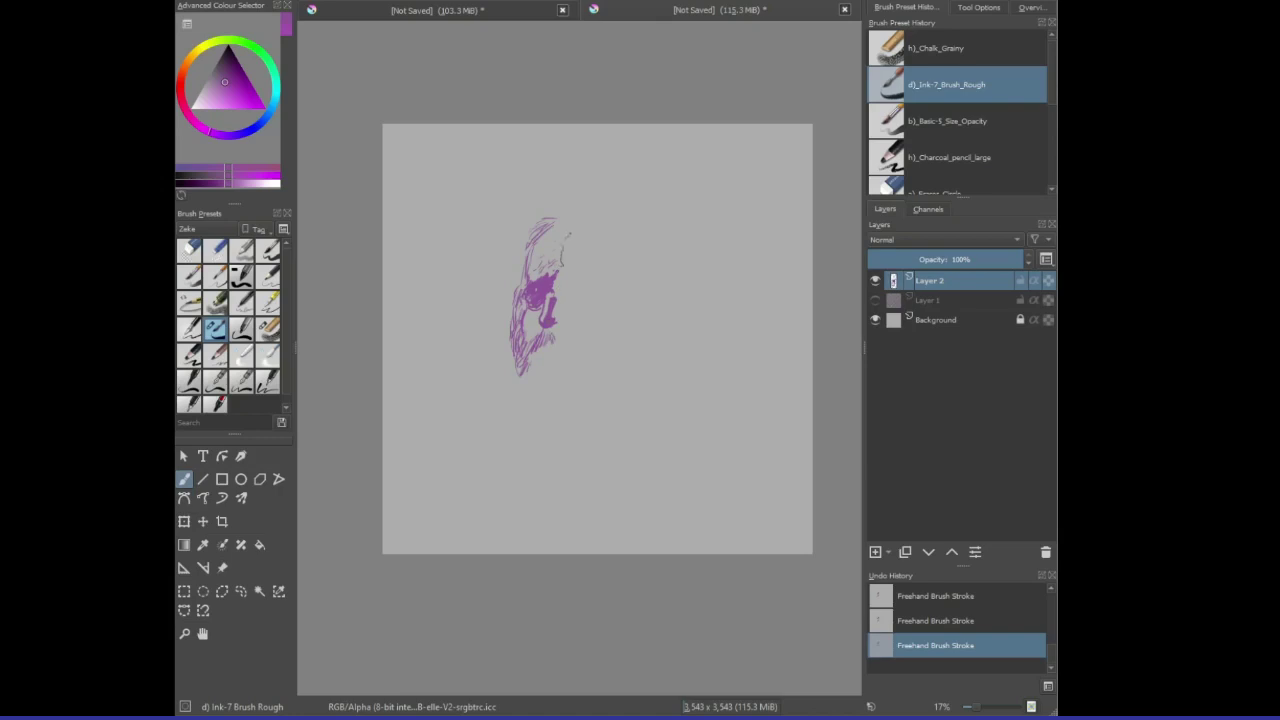
- Add beard strands below the chin and outline the hair over the crown and down the far side of the head
drag(576, 217, 594, 210)
drag(528, 376, 543, 396)
drag(544, 382, 546, 397)
drag(530, 392, 538, 404)
drag(551, 379, 554, 402)
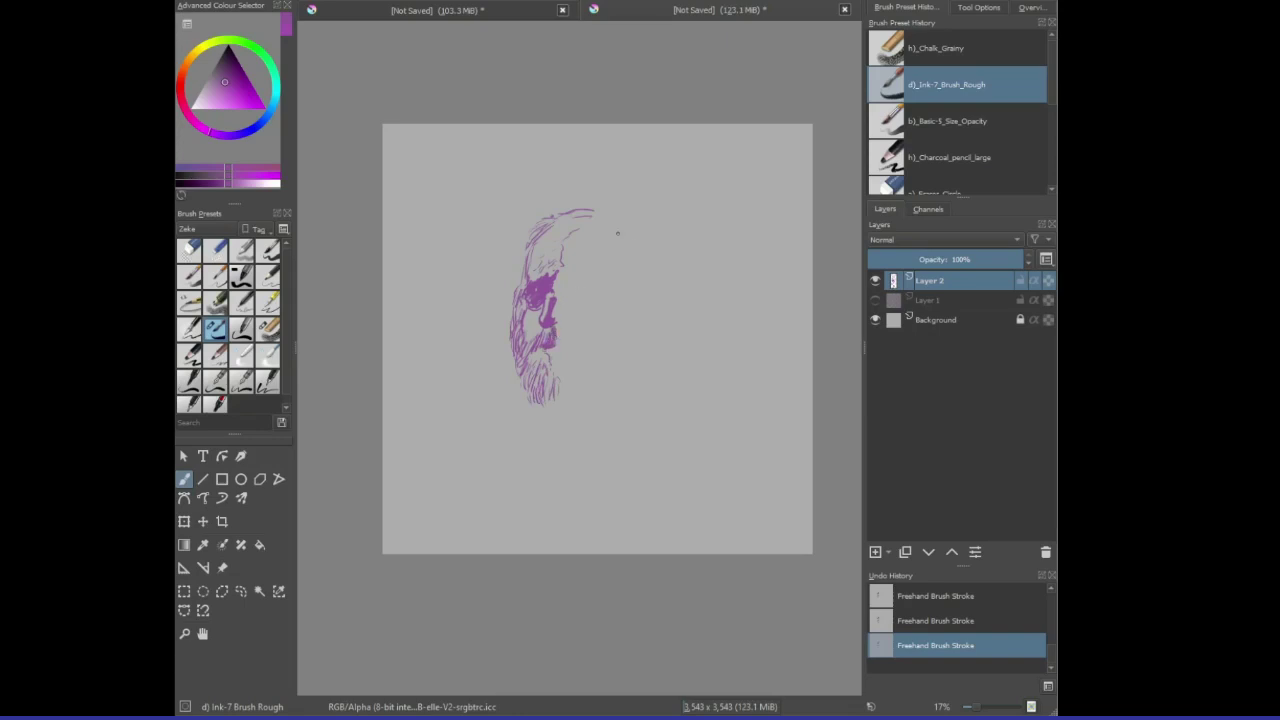
mouse_move(578, 222)
mouse_down()
mouse_move(565, 243)
mouse_move(640, 246)
mouse_move(667, 308)
mouse_move(663, 352)
mouse_move(641, 358)
mouse_up()
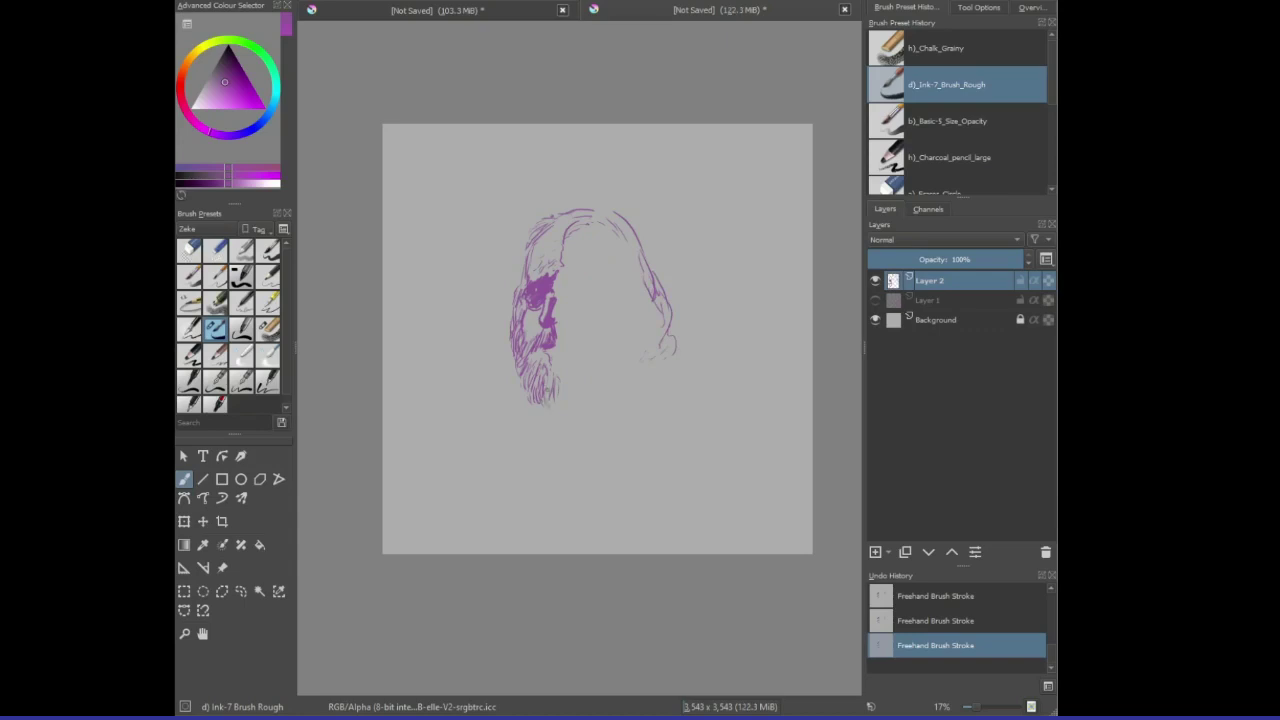
- Outline both shoulders, the sleeves and the coat collar below the beard, with hatching on the near sleeve
drag(557, 393, 562, 407)
drag(517, 401, 523, 386)
mouse_move(518, 384)
mouse_down()
mouse_move(462, 440)
mouse_move(466, 480)
mouse_move(484, 464)
mouse_move(486, 480)
mouse_up()
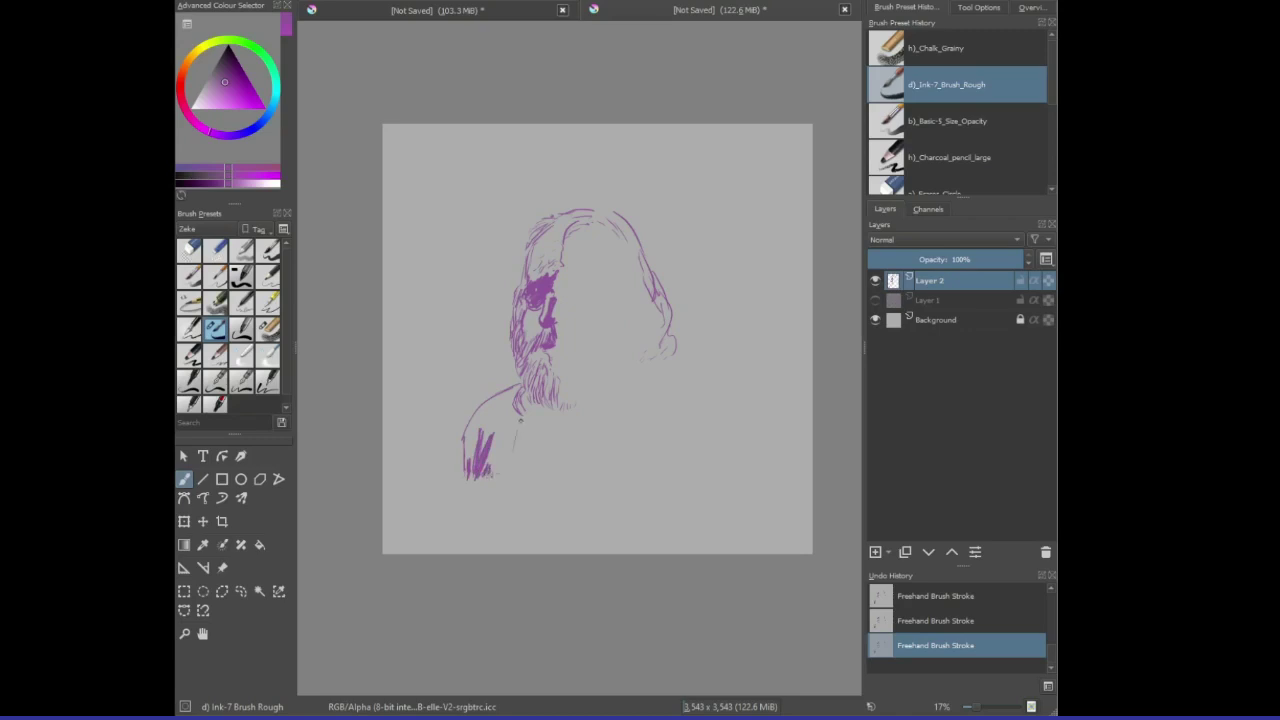
drag(519, 426, 509, 469)
mouse_move(525, 411)
mouse_down()
mouse_move(517, 431)
mouse_move(555, 478)
mouse_move(612, 450)
mouse_move(559, 409)
mouse_up()
mouse_move(658, 344)
mouse_down()
mouse_move(713, 404)
mouse_move(746, 414)
mouse_move(764, 514)
mouse_up()
mouse_move(731, 438)
mouse_down()
mouse_move(721, 510)
mouse_move(771, 516)
mouse_up()
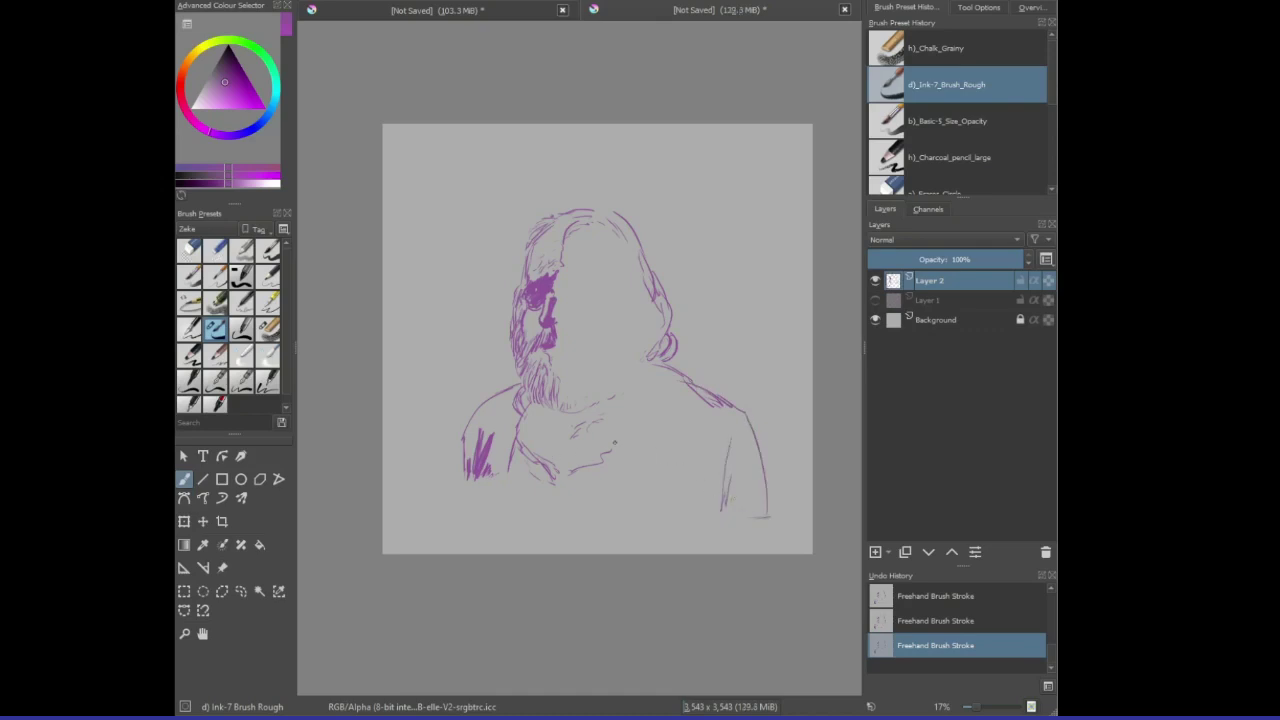
- Hatch the shaded side of the collar and fill the shadow beside the lower beard
drag(615, 421, 621, 439)
mouse_move(574, 458)
mouse_down()
mouse_move(619, 440)
mouse_move(606, 445)
mouse_move(624, 396)
mouse_move(592, 404)
mouse_move(604, 398)
mouse_up()
mouse_move(568, 410)
mouse_down()
mouse_move(606, 394)
mouse_move(576, 368)
mouse_up()
drag(560, 380, 578, 360)
drag(558, 378, 568, 362)
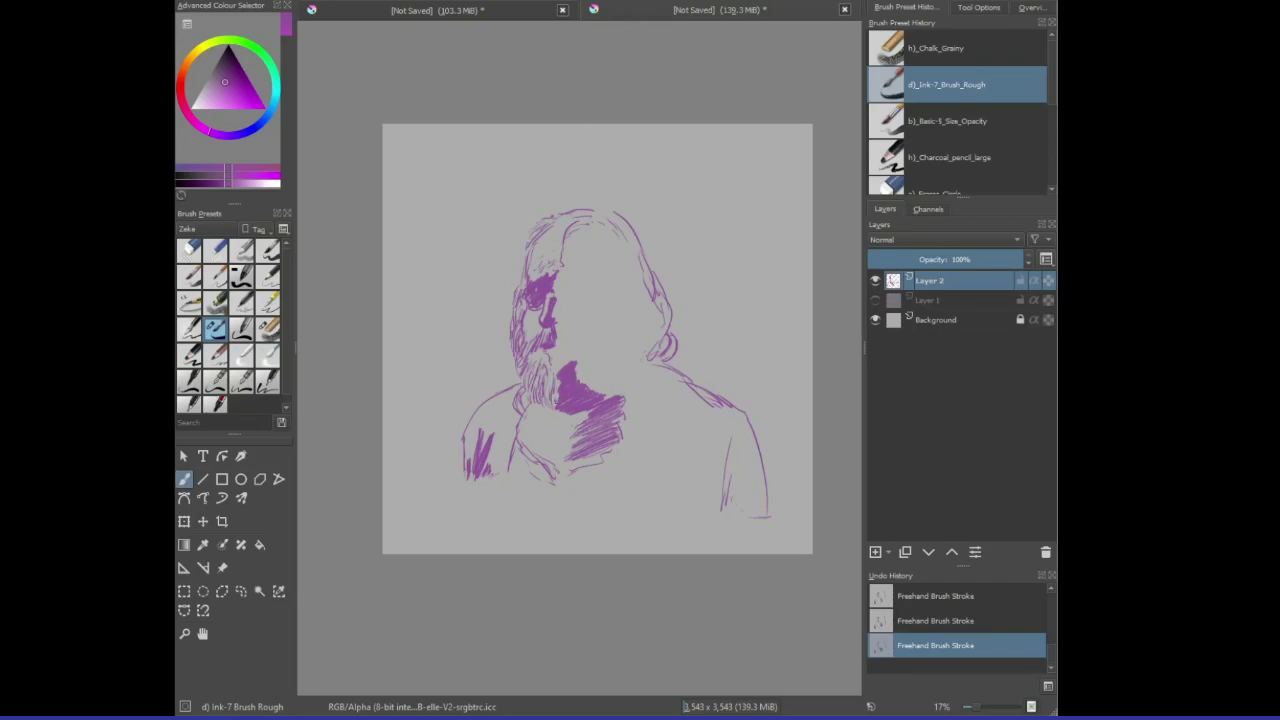
- Fill the shadowed half of the head and the coat up to the far shoulder with solid purple
drag(557, 400, 556, 318)
mouse_move(607, 322)
mouse_down()
mouse_move(653, 340)
mouse_move(646, 325)
mouse_move(649, 345)
mouse_move(621, 318)
mouse_move(586, 312)
mouse_move(581, 288)
mouse_move(549, 300)
mouse_move(584, 293)
mouse_move(556, 292)
mouse_move(580, 228)
mouse_move(591, 268)
mouse_move(607, 265)
mouse_move(609, 235)
mouse_move(629, 234)
mouse_move(611, 312)
mouse_move(619, 300)
mouse_move(656, 350)
mouse_move(633, 258)
mouse_move(656, 312)
mouse_up()
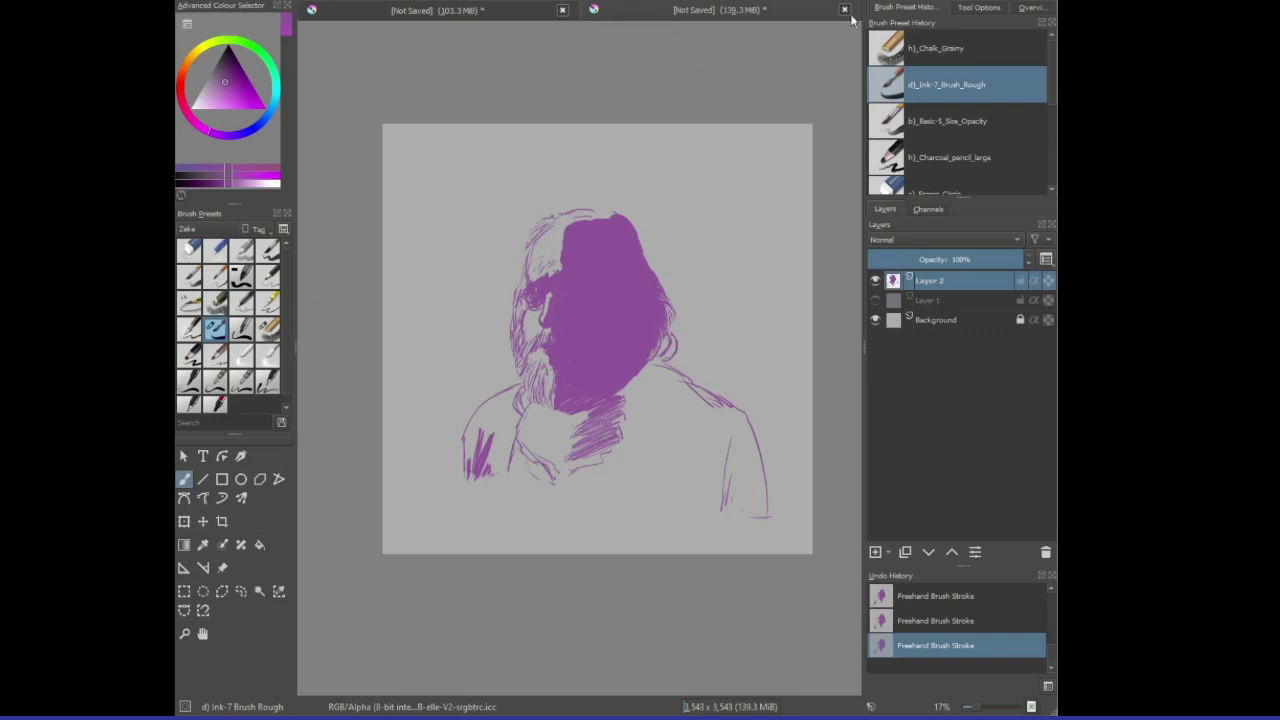
mouse_move(600, 452)
mouse_down()
mouse_move(578, 458)
mouse_move(624, 388)
mouse_move(660, 366)
mouse_move(628, 404)
mouse_move(660, 390)
mouse_up()
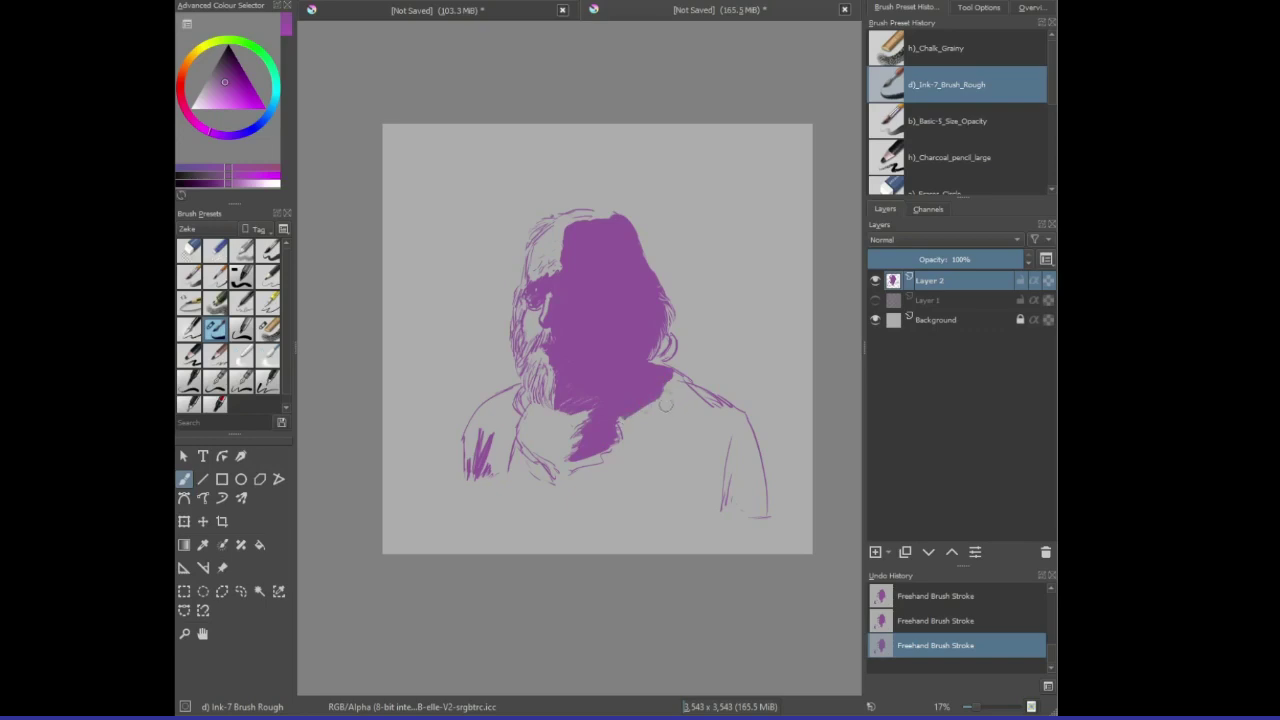
mouse_move(572, 480)
mouse_down()
mouse_move(647, 390)
mouse_move(602, 468)
mouse_move(652, 418)
mouse_move(632, 468)
mouse_move(662, 458)
mouse_move(647, 418)
mouse_move(672, 396)
mouse_up()
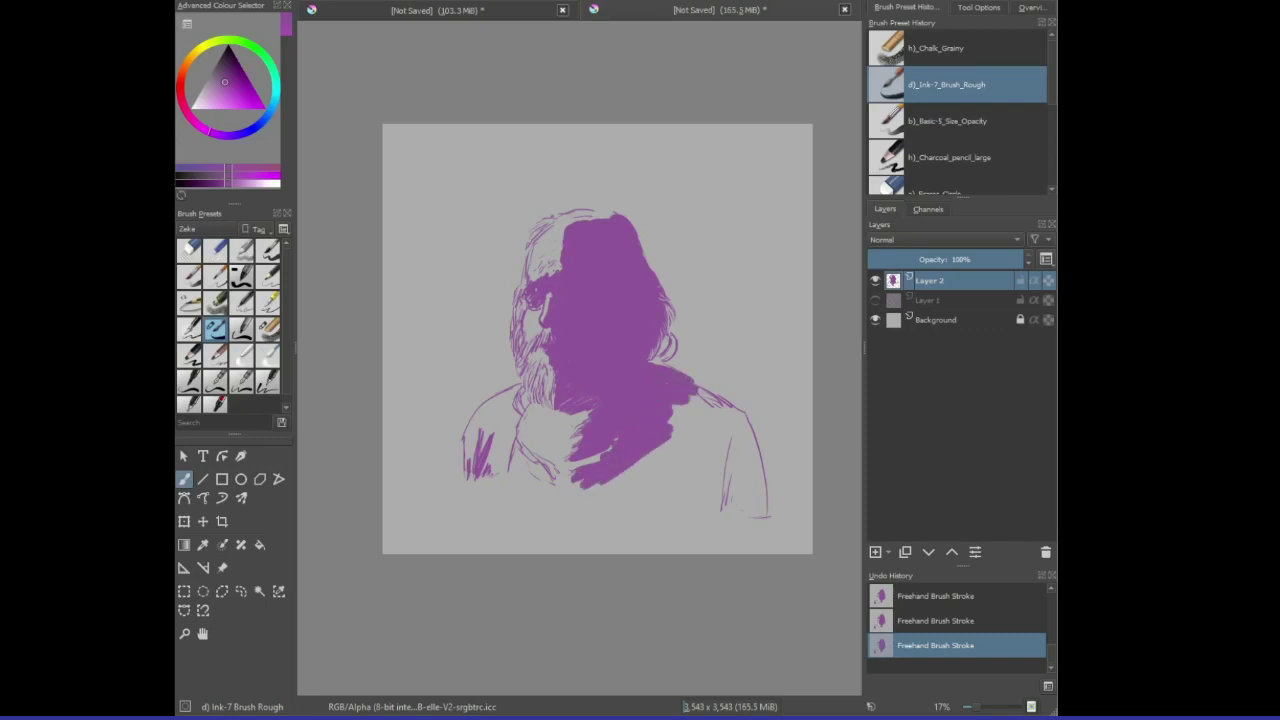
mouse_move(690, 395)
mouse_down()
mouse_move(728, 407)
mouse_move(696, 375)
mouse_move(731, 425)
mouse_move(711, 485)
mouse_move(721, 497)
mouse_move(598, 509)
mouse_move(584, 505)
mouse_move(592, 491)
mouse_move(570, 490)
mouse_move(576, 475)
mouse_move(561, 500)
mouse_move(693, 453)
mouse_move(651, 487)
mouse_move(696, 485)
mouse_move(766, 515)
mouse_move(746, 495)
mouse_move(761, 485)
mouse_move(745, 410)
mouse_move(752, 502)
mouse_move(752, 430)
mouse_move(767, 510)
mouse_move(618, 515)
mouse_up()
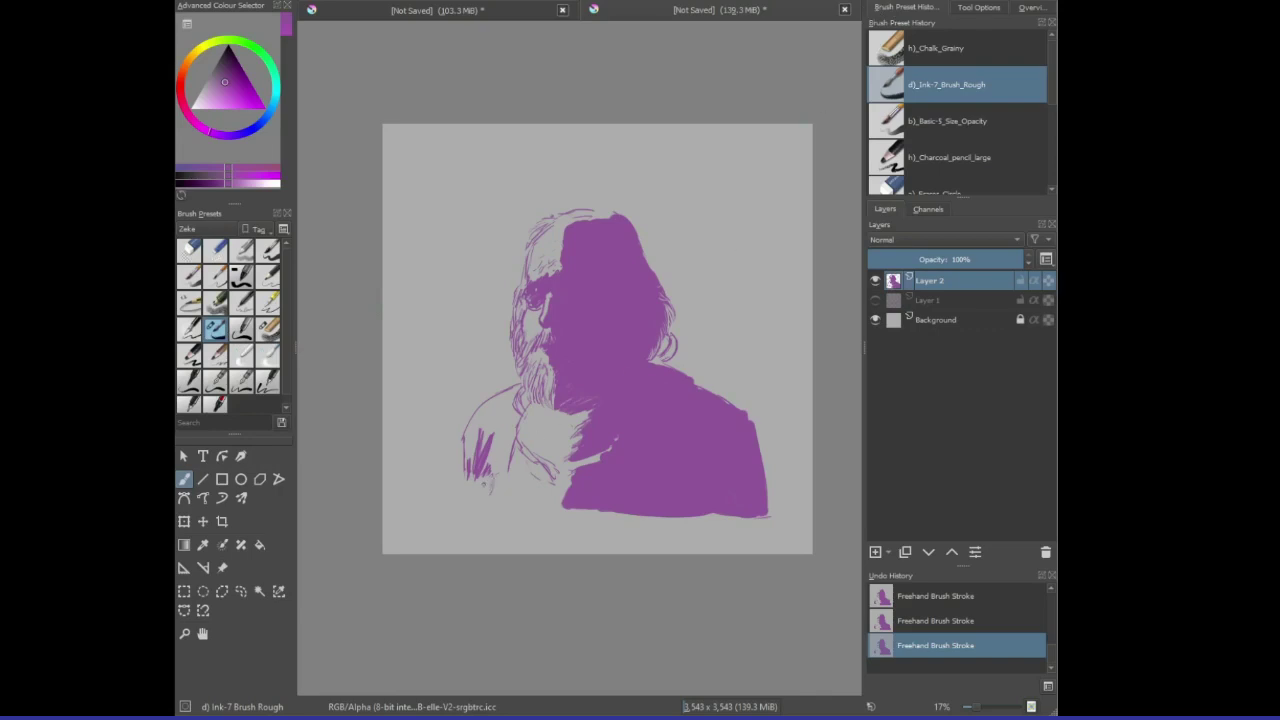
- Move the whole portrait down and slightly left so the coat reaches the canvas's bottom edge
click(183, 521)
drag(512, 414, 509, 417)
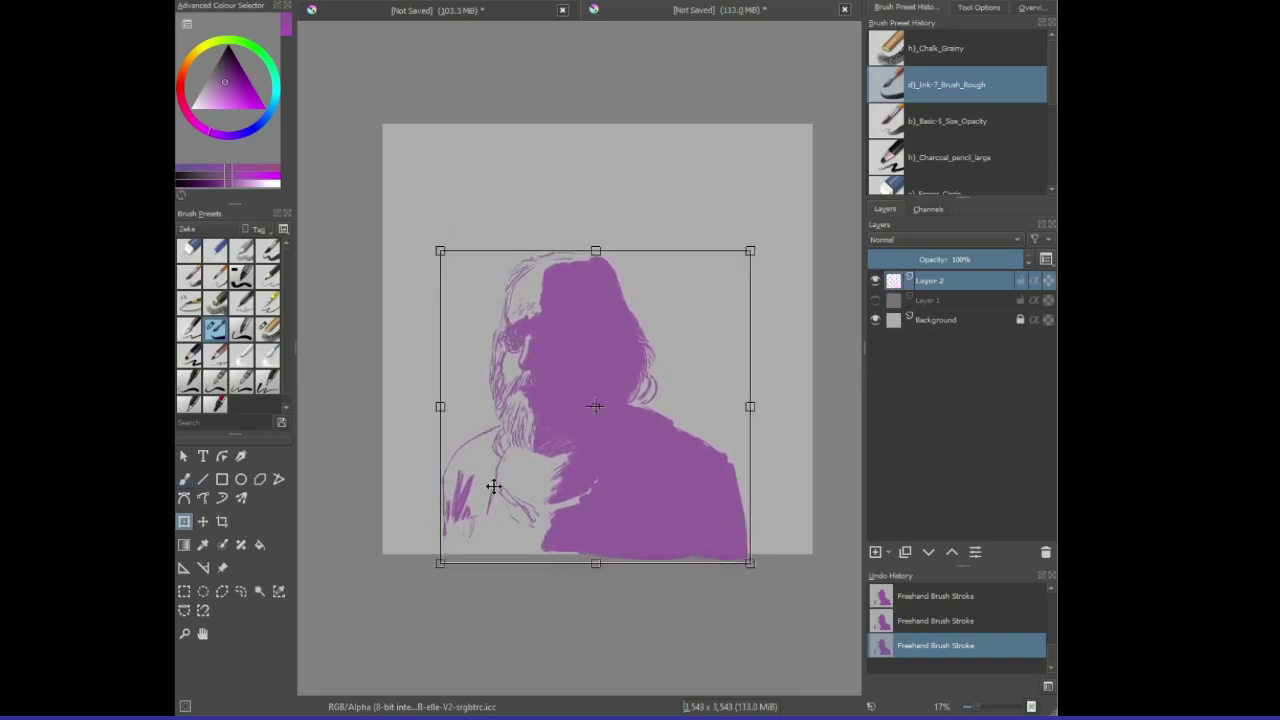
key(b)
key(ctrl+t)
key(Return)
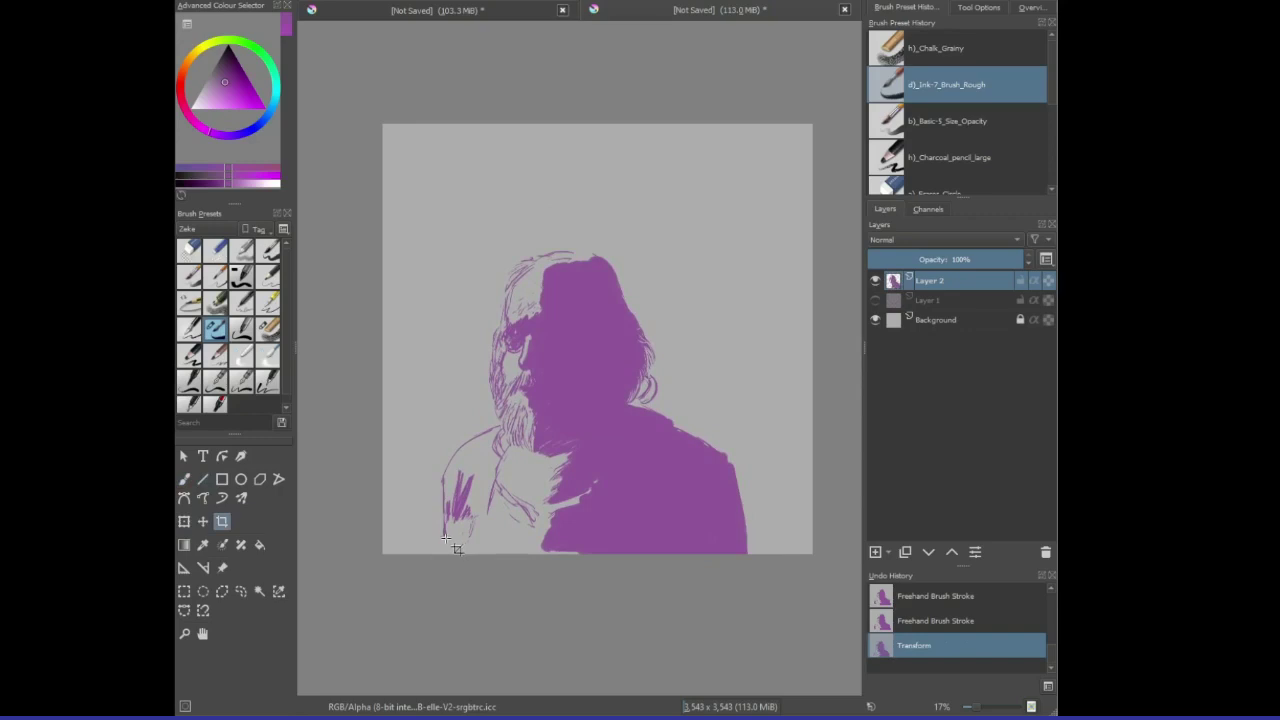
- Extend the near sleeve's hatching to the canvas's bottom edge and sketch a small second face's features above the far shoulder
key(c)
key(b)
mouse_move(464, 512)
mouse_down()
mouse_move(452, 555)
mouse_move(456, 532)
mouse_up()
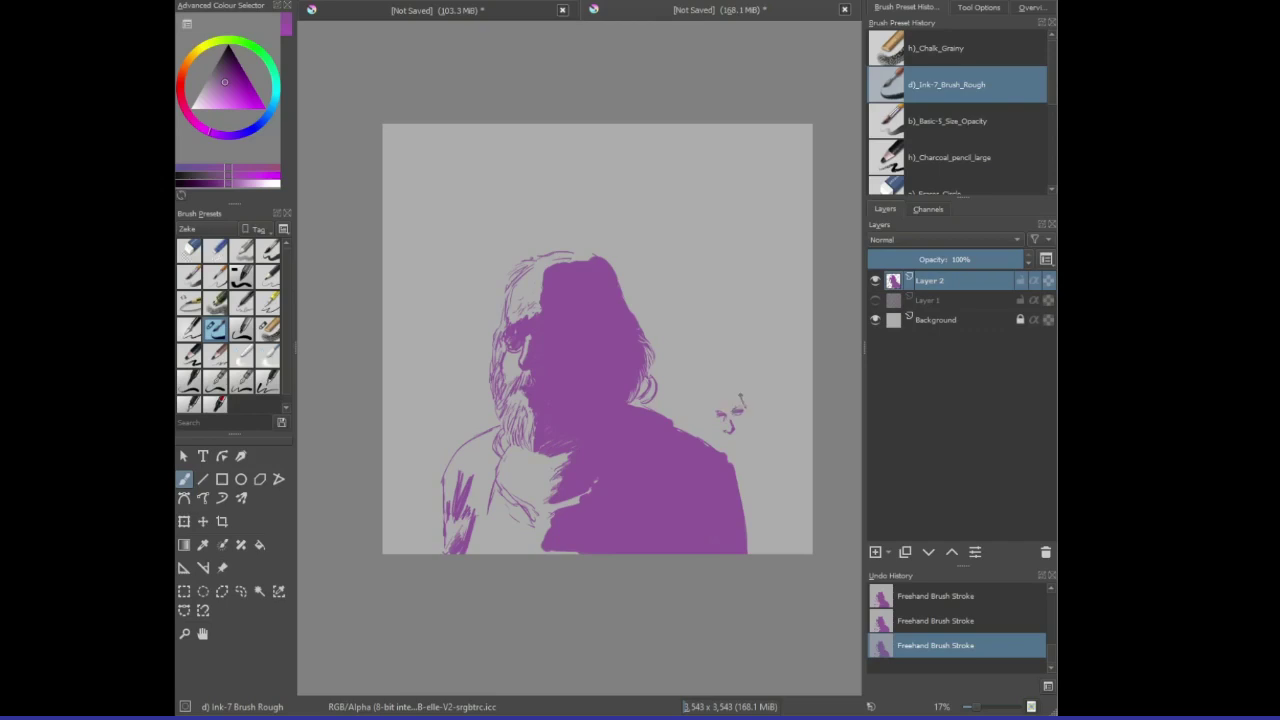
- Draw the small face's hairline, undo and redraw it, and outline the side of the face down toward the shoulder
drag(740, 398, 719, 389)
key(ctrl+z)
key(ctrl+z)
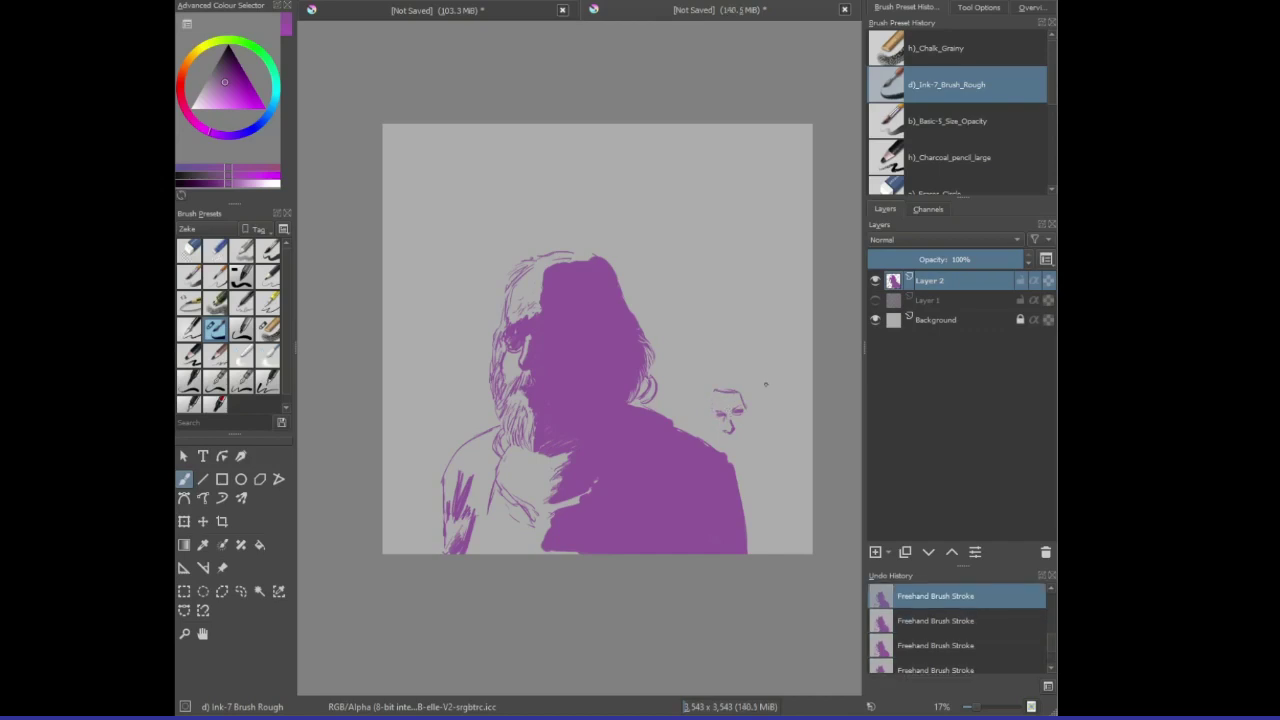
key(ctrl+z)
drag(716, 396, 740, 394)
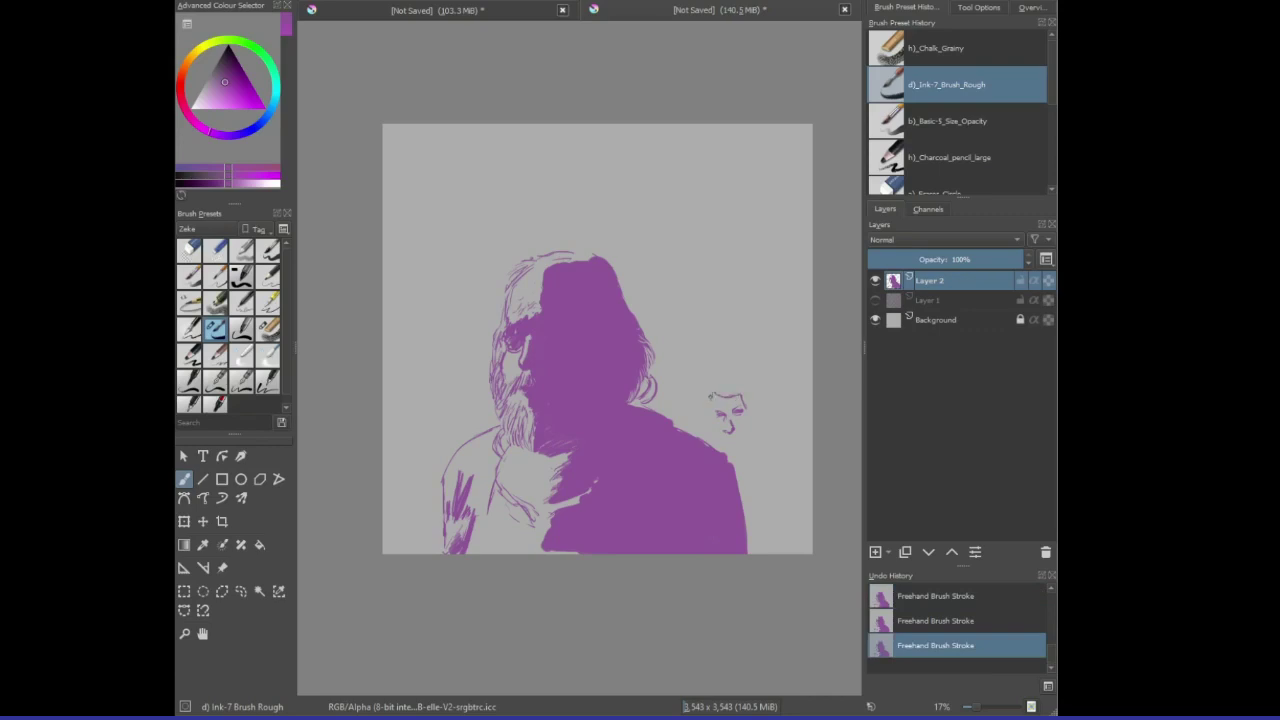
drag(711, 394, 711, 412)
- Erase the small second face above the far shoulder with the Eraser Circle brush
scroll(572, 538, up, 1)
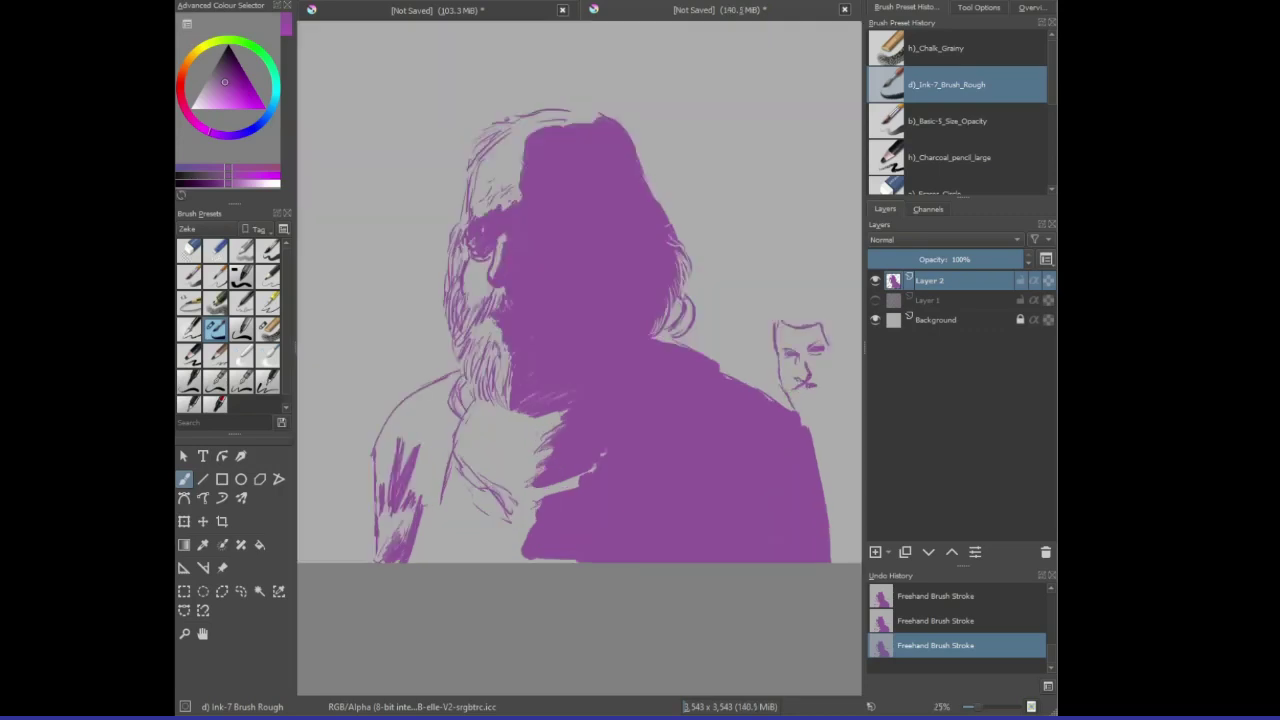
mouse_move(783, 349)
mouse_down()
mouse_move(569, 404)
mouse_move(589, 384)
mouse_up()
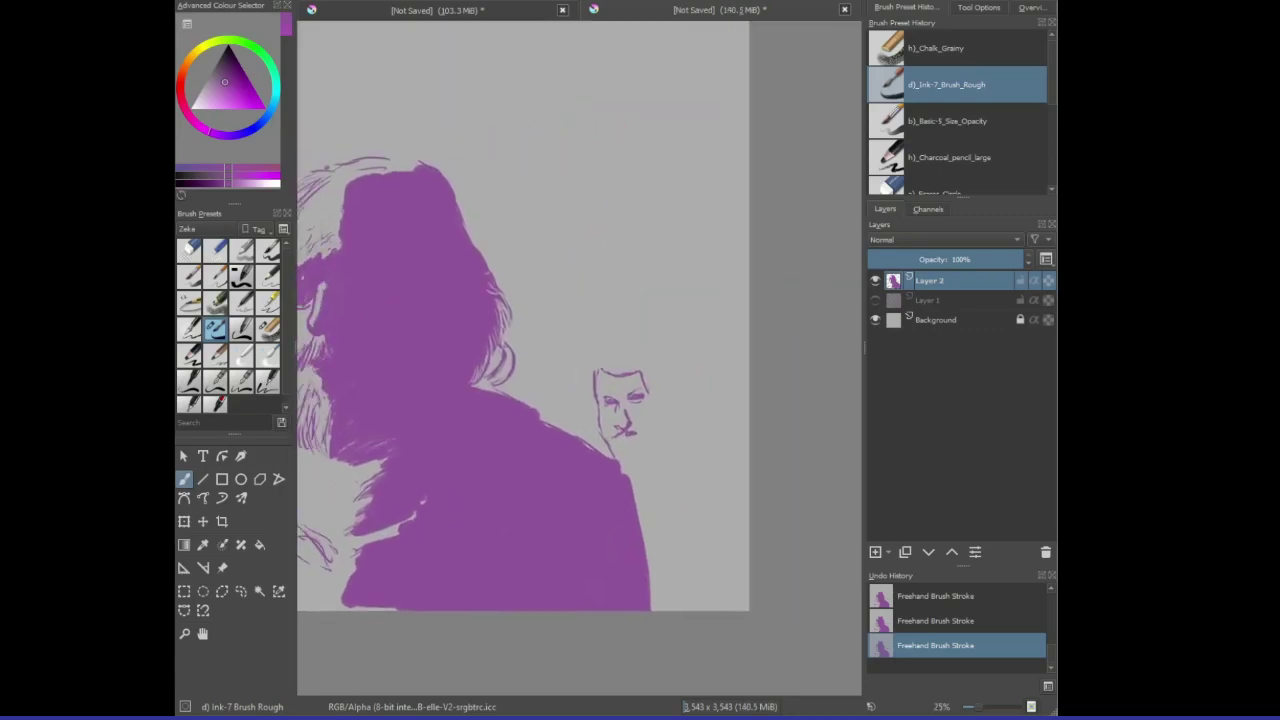
click(190, 252)
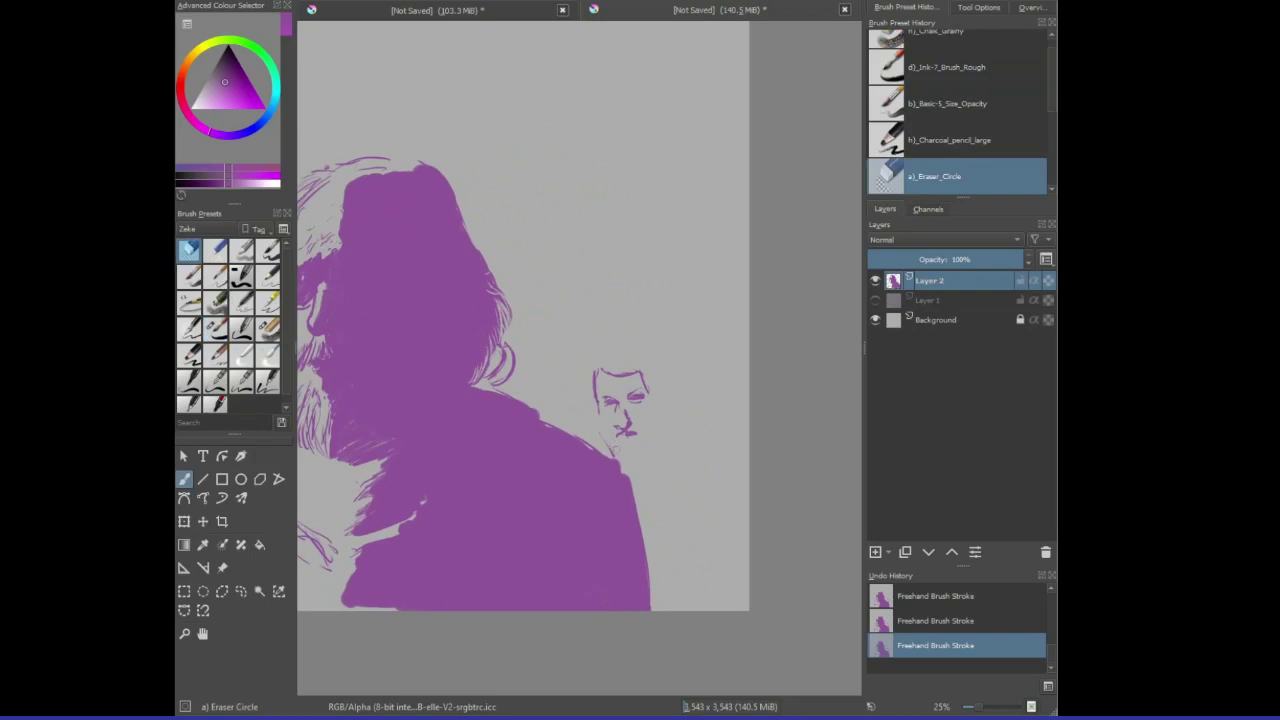
mouse_move(600, 433)
mouse_down()
mouse_move(605, 392)
mouse_move(615, 405)
mouse_move(608, 366)
mouse_move(636, 392)
mouse_move(640, 357)
mouse_up()
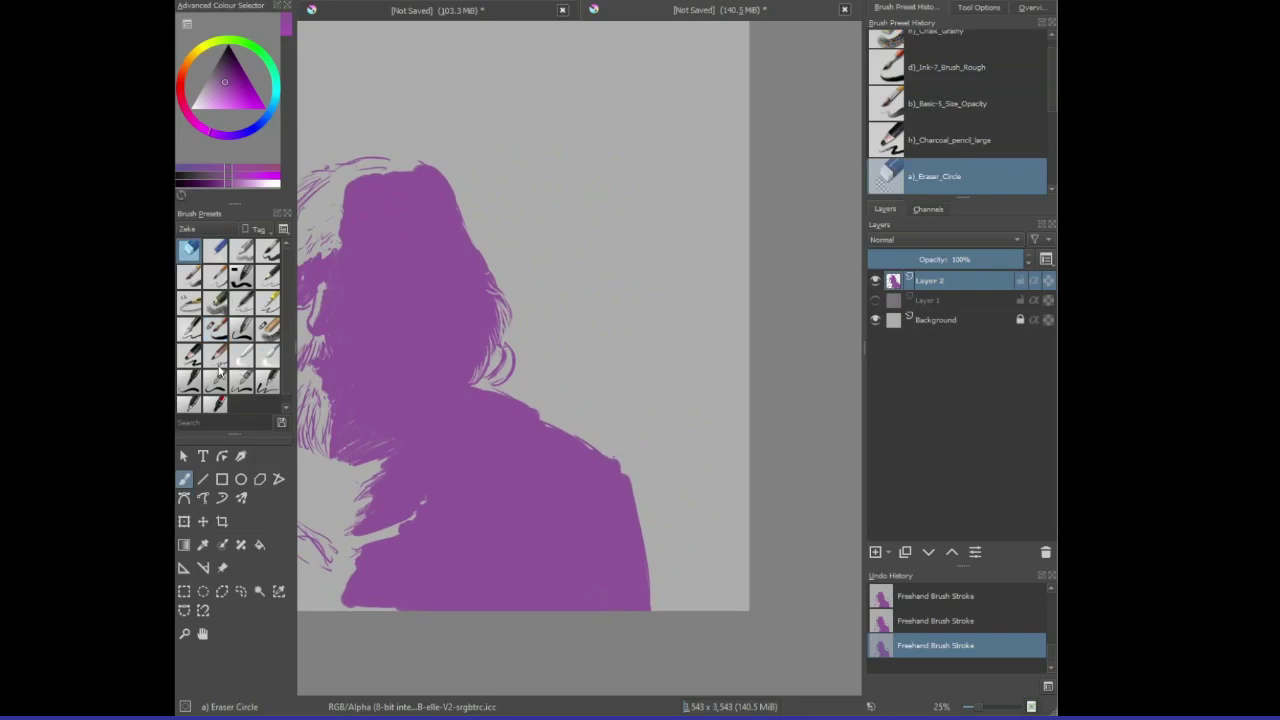
- Redraw the small face's side, eyes, nose, moustache and chin tuft beside the far shoulder with the Ink-7 Brush Rough preset
click(216, 328)
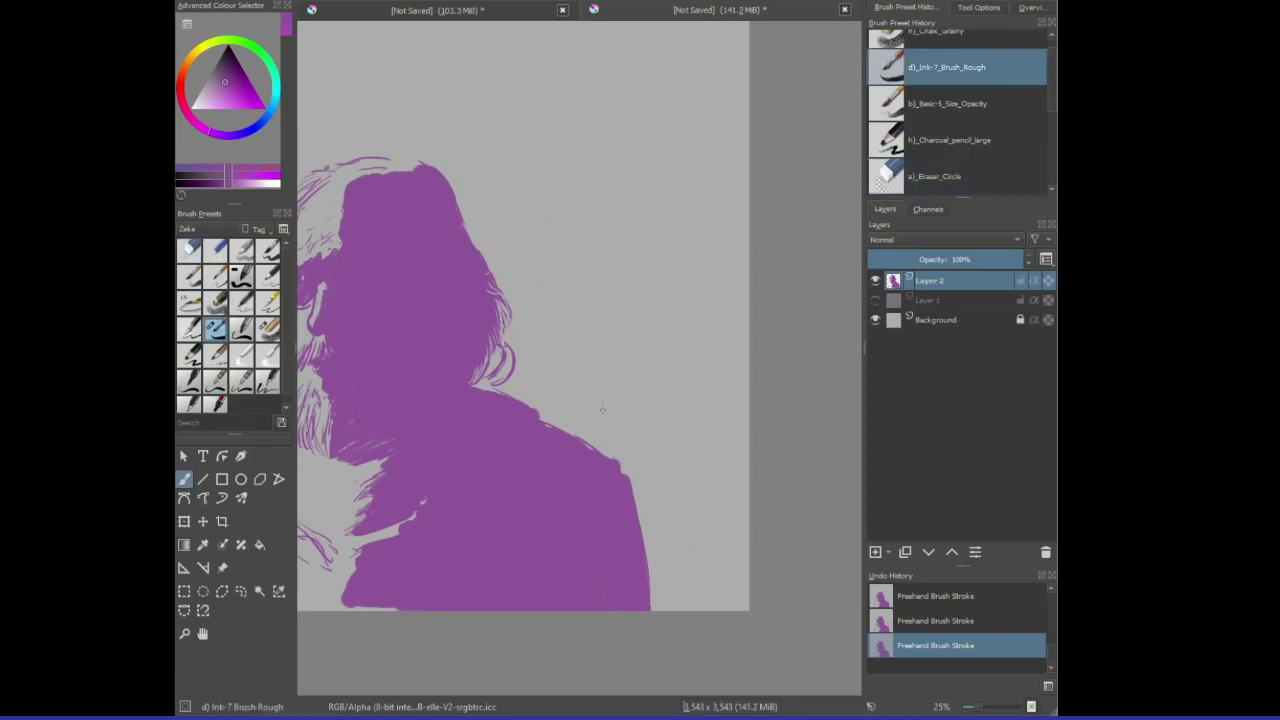
drag(601, 416, 600, 403)
mouse_move(606, 414)
mouse_down()
mouse_move(616, 421)
mouse_move(591, 432)
mouse_up()
drag(600, 441, 615, 451)
mouse_move(604, 451)
mouse_down()
mouse_move(619, 455)
mouse_move(587, 437)
mouse_up()
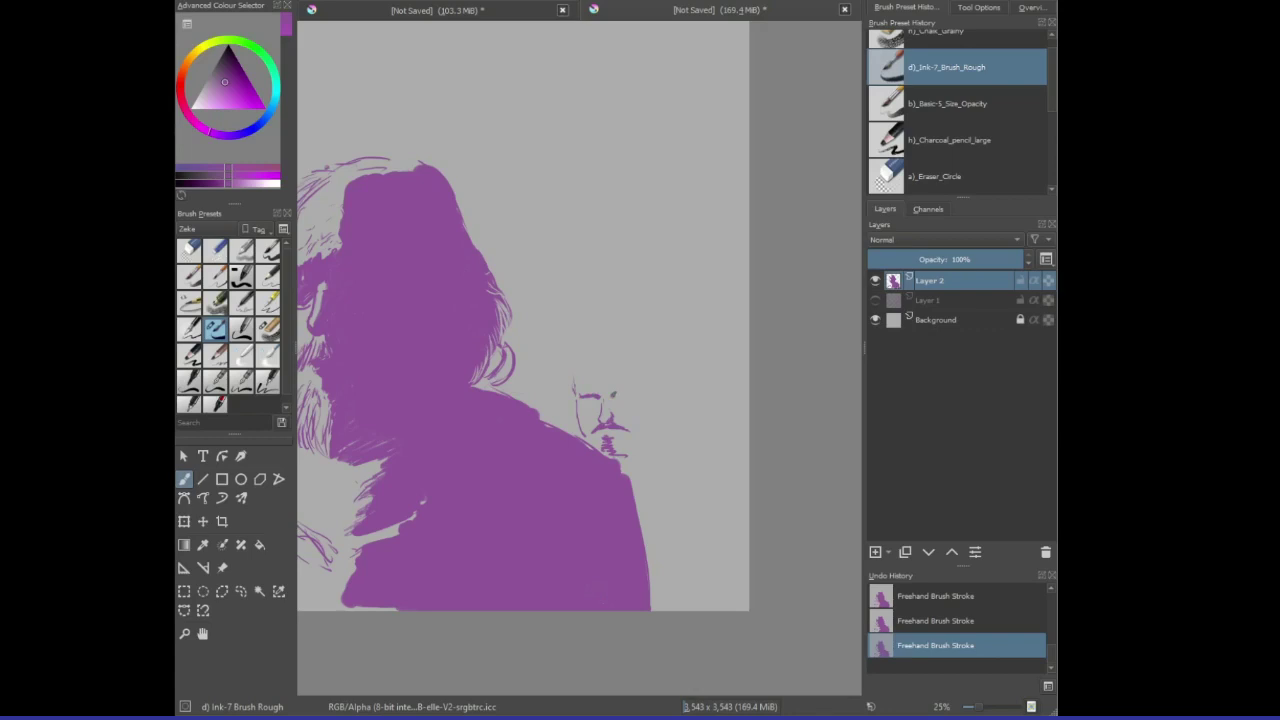
drag(617, 395, 631, 391)
drag(616, 398, 628, 393)
- Paint the small man's hair as a solid purple cap and trim its upper edge with the Eraser Circle brush
mouse_move(573, 366)
mouse_down()
mouse_move(578, 390)
mouse_move(628, 366)
mouse_move(568, 376)
mouse_move(574, 416)
mouse_move(581, 355)
mouse_move(649, 352)
mouse_move(622, 370)
mouse_move(584, 362)
mouse_up()
mouse_move(626, 352)
mouse_down()
mouse_move(578, 358)
mouse_move(624, 348)
mouse_move(641, 362)
mouse_up()
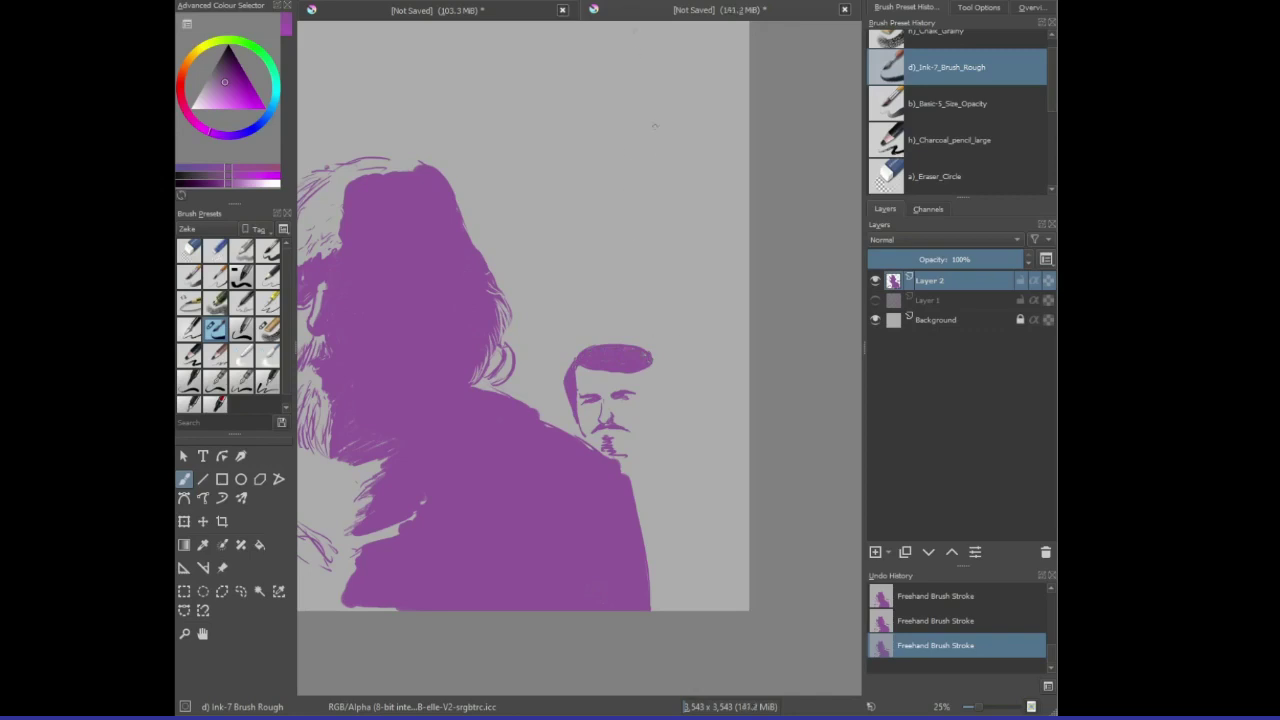
key(slash)
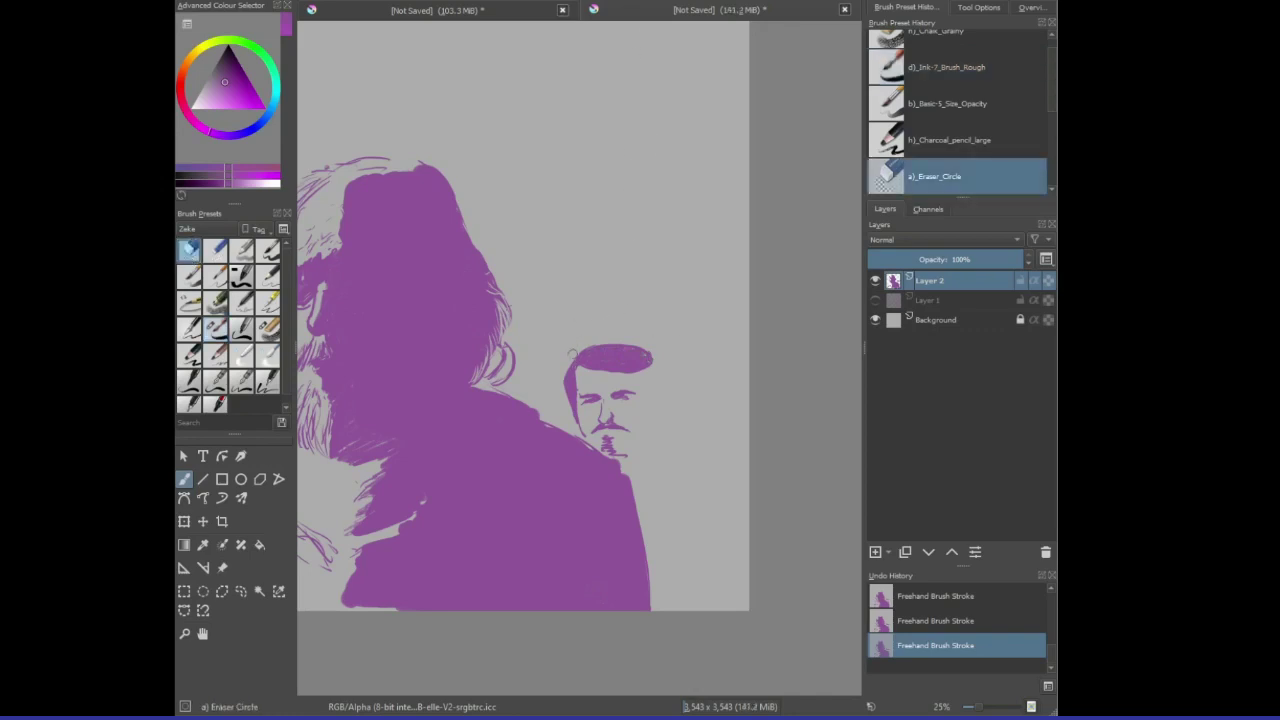
drag(640, 352, 652, 360)
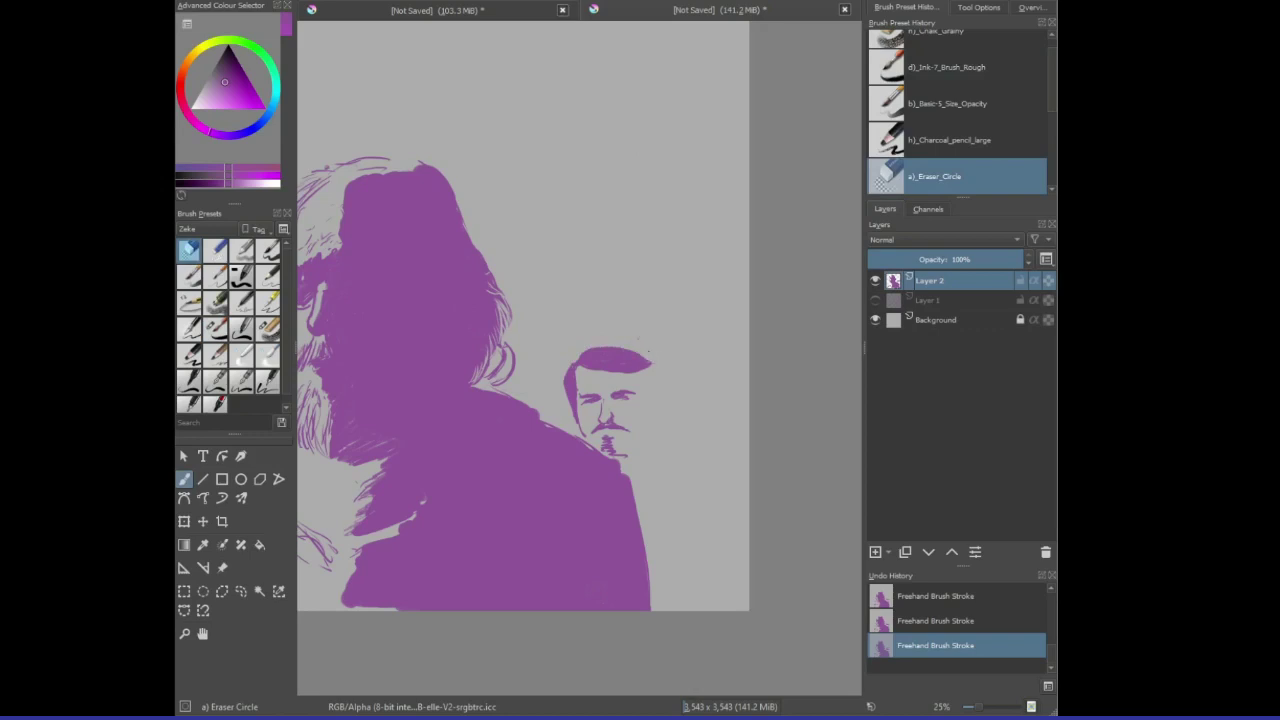
- Extend the small man's hair down the outer side of his face and ink his jaw, neck, collar and shoulder
click(216, 330)
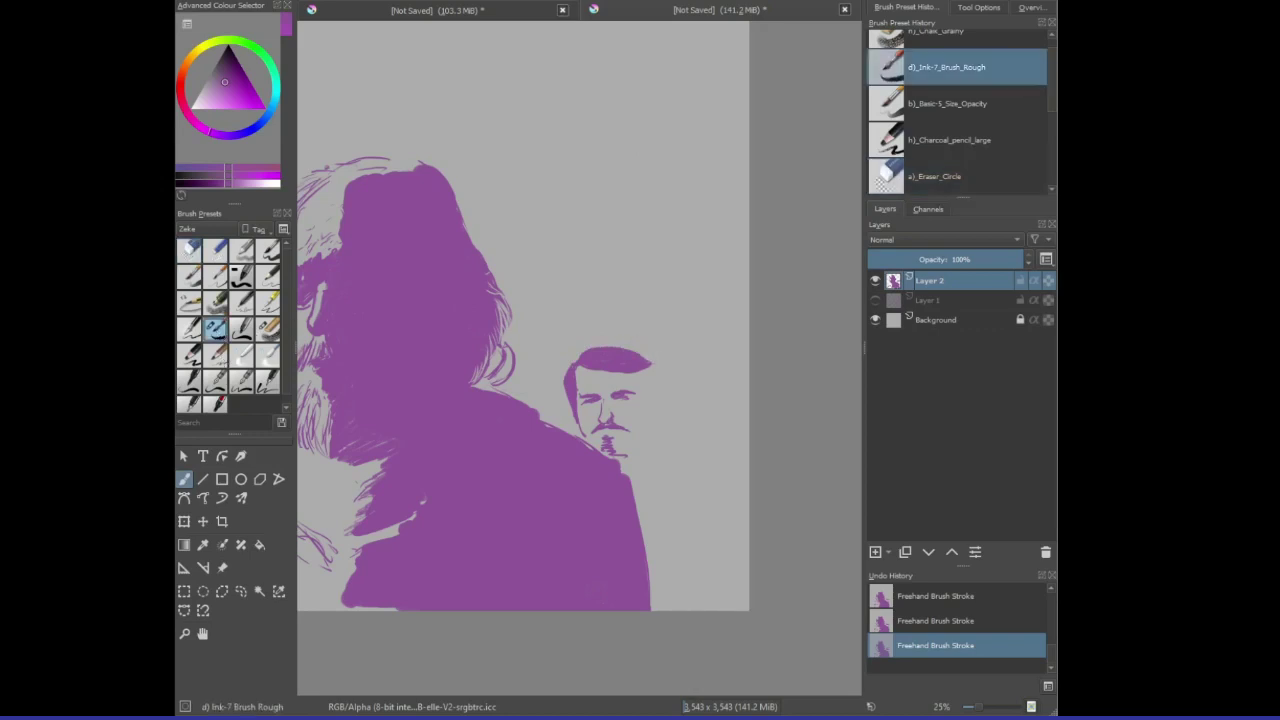
mouse_move(614, 378)
mouse_down()
mouse_move(644, 370)
mouse_move(643, 417)
mouse_move(646, 383)
mouse_up()
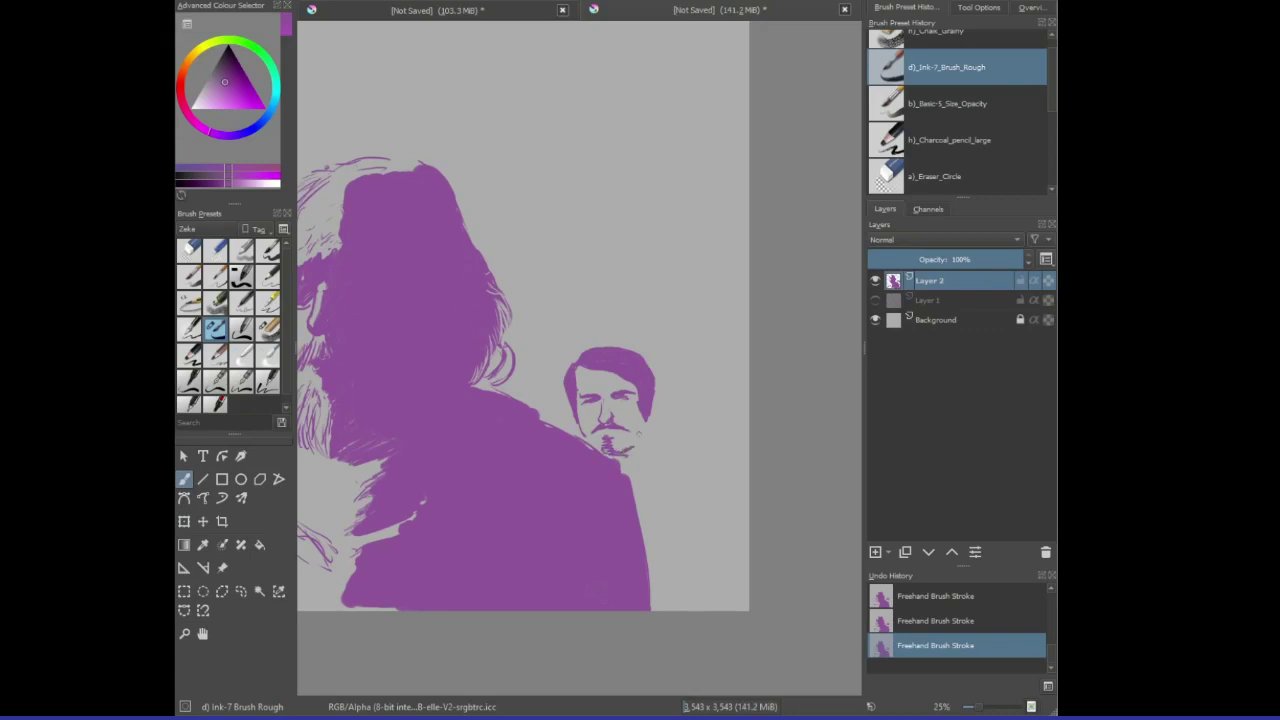
drag(640, 424, 640, 440)
mouse_move(626, 446)
mouse_down()
mouse_move(666, 479)
mouse_move(638, 492)
mouse_up()
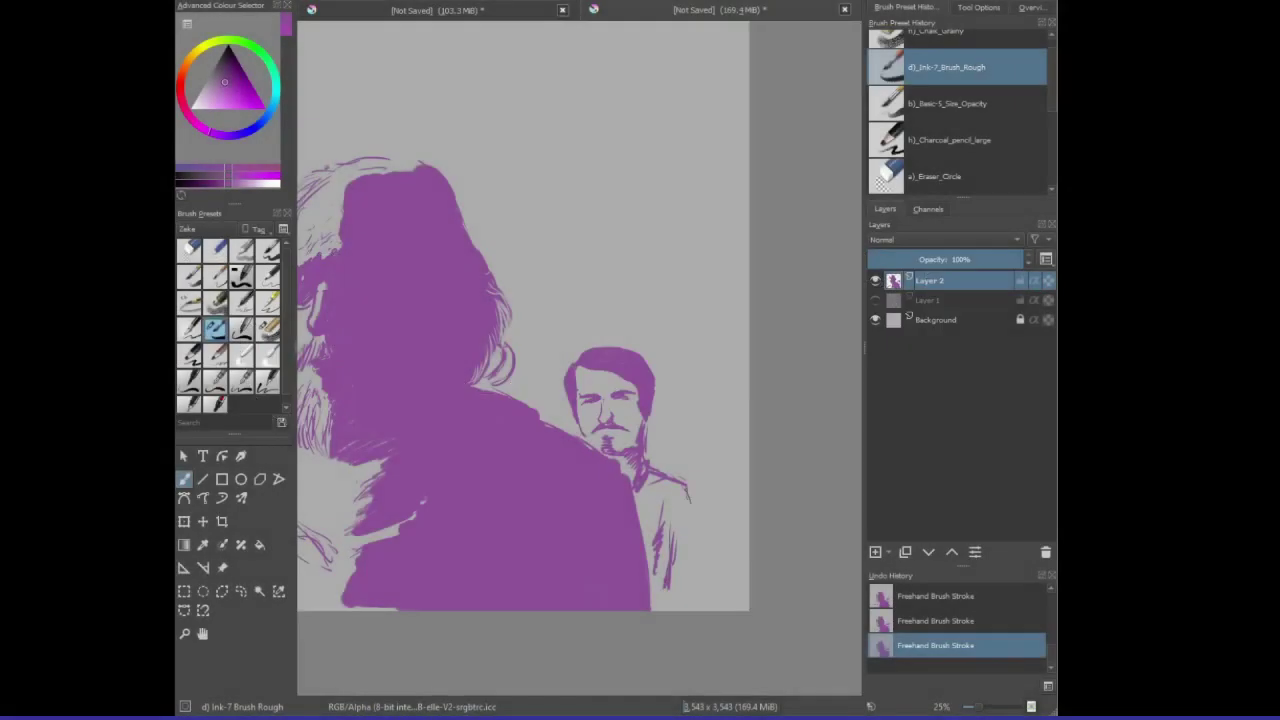
drag(688, 495, 710, 600)
key(ctrl+z)
key(ctrl+z)
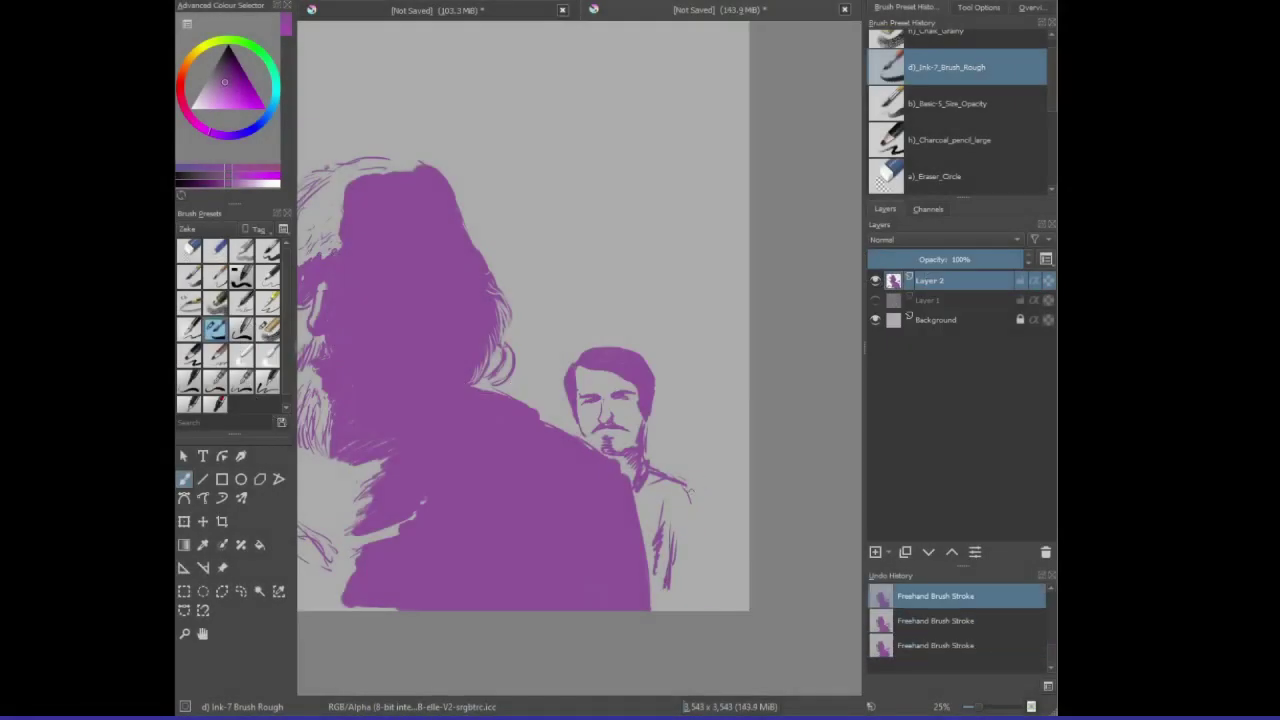
- Outline the small man's shoulder and sleeve down to the canvas's bottom edge and hatch shadows on the sleeve
mouse_move(688, 486)
mouse_down()
mouse_move(723, 590)
mouse_move(660, 606)
mouse_move(684, 602)
mouse_up()
mouse_move(716, 592)
mouse_down()
mouse_move(668, 590)
mouse_move(668, 558)
mouse_up()
drag(678, 508, 668, 538)
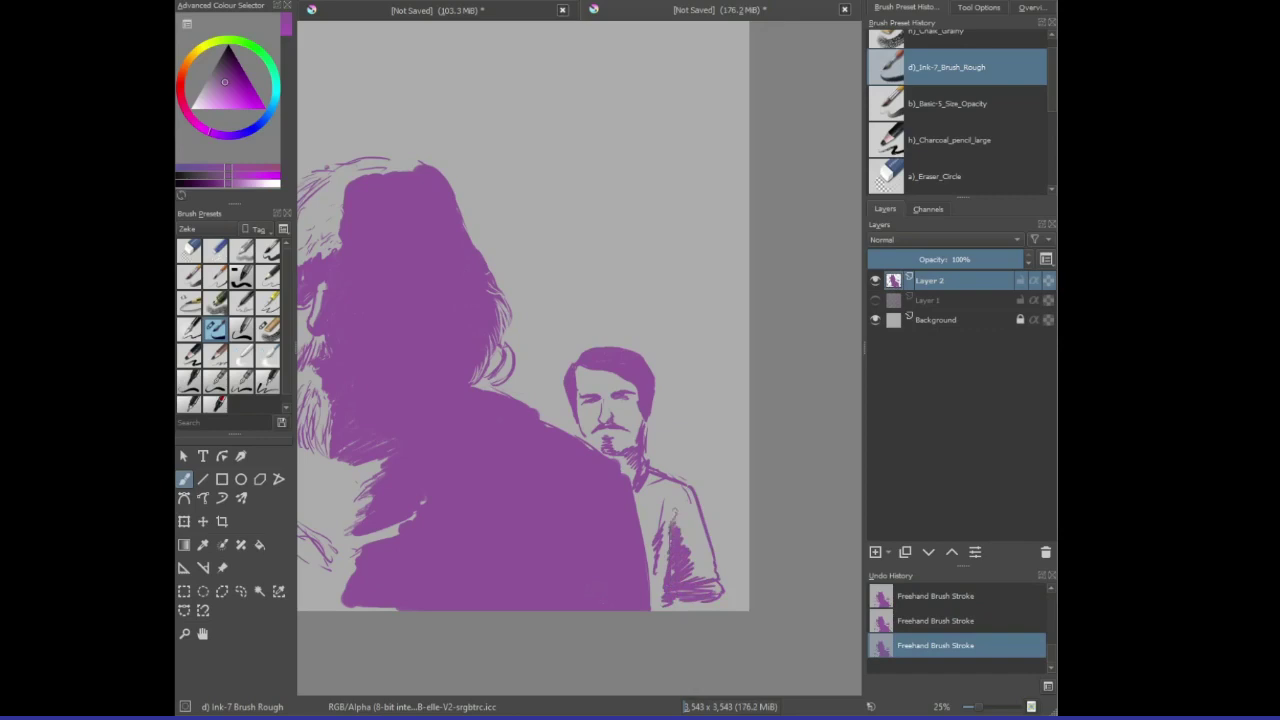
drag(663, 593, 659, 603)
key(minus)
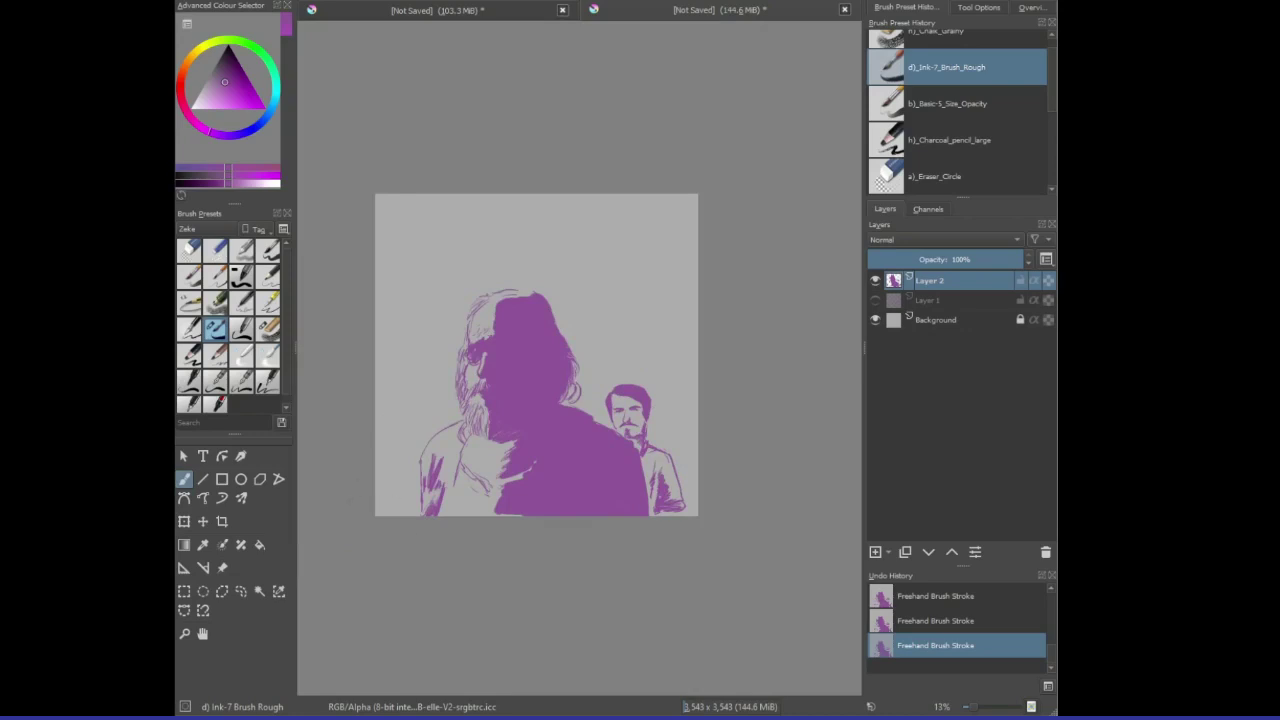
mouse_move(391, 497)
mouse_down()
mouse_move(379, 507)
mouse_move(376, 495)
mouse_up()
drag(386, 336, 376, 372)
mouse_move(388, 306)
mouse_down()
mouse_move(374, 344)
mouse_move(374, 324)
mouse_up()
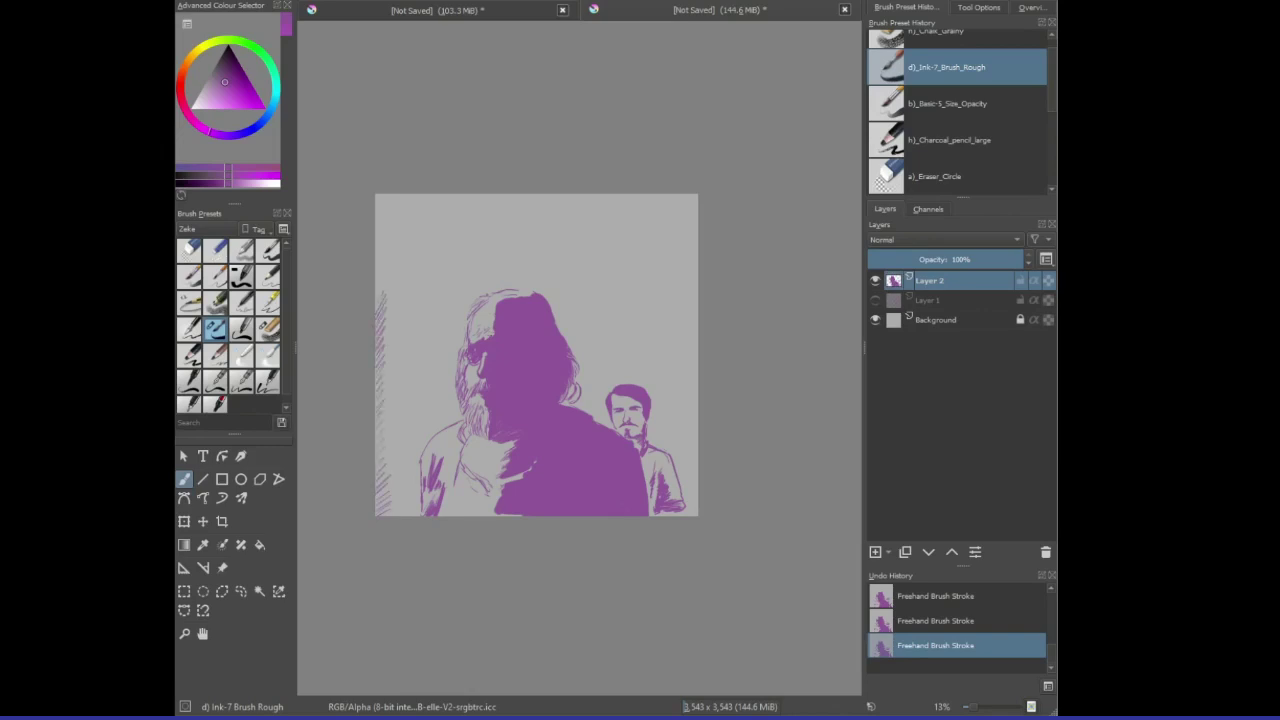
key(ctrl+z)
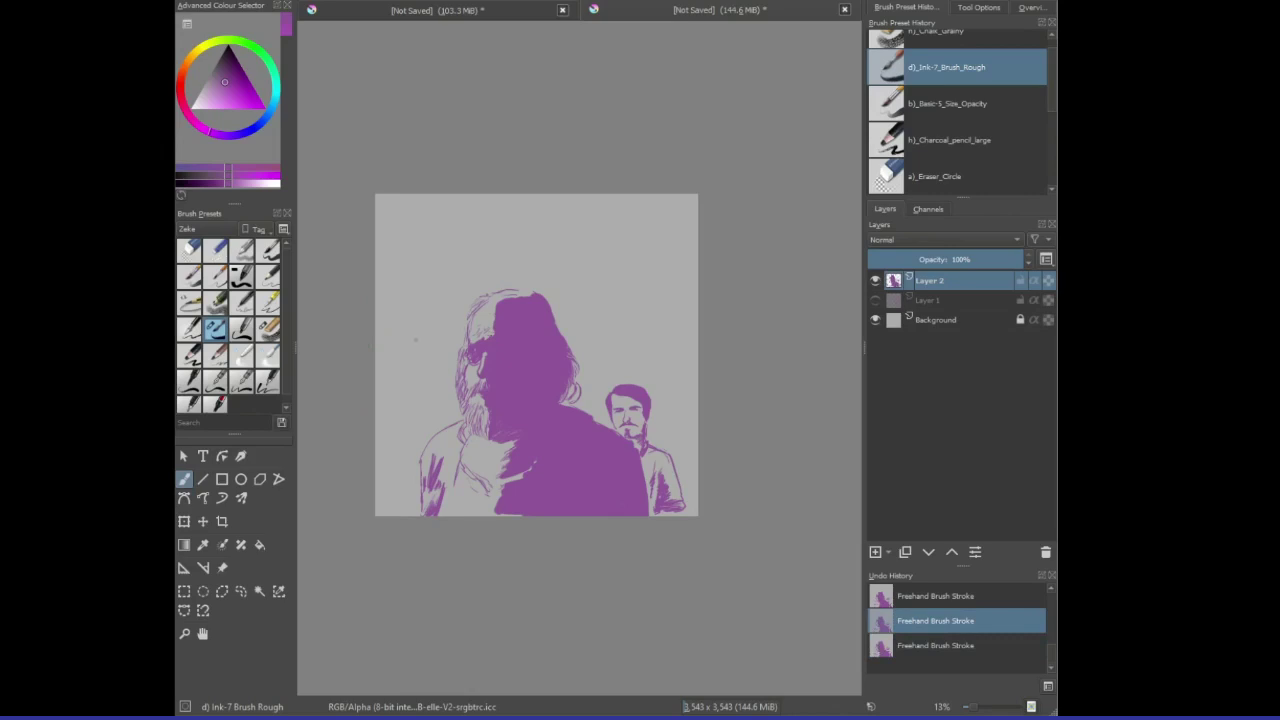
- Draw long, slightly slanted vertical lines across the background behind both men, starting at the canvas's top edge
drag(394, 197, 408, 512)
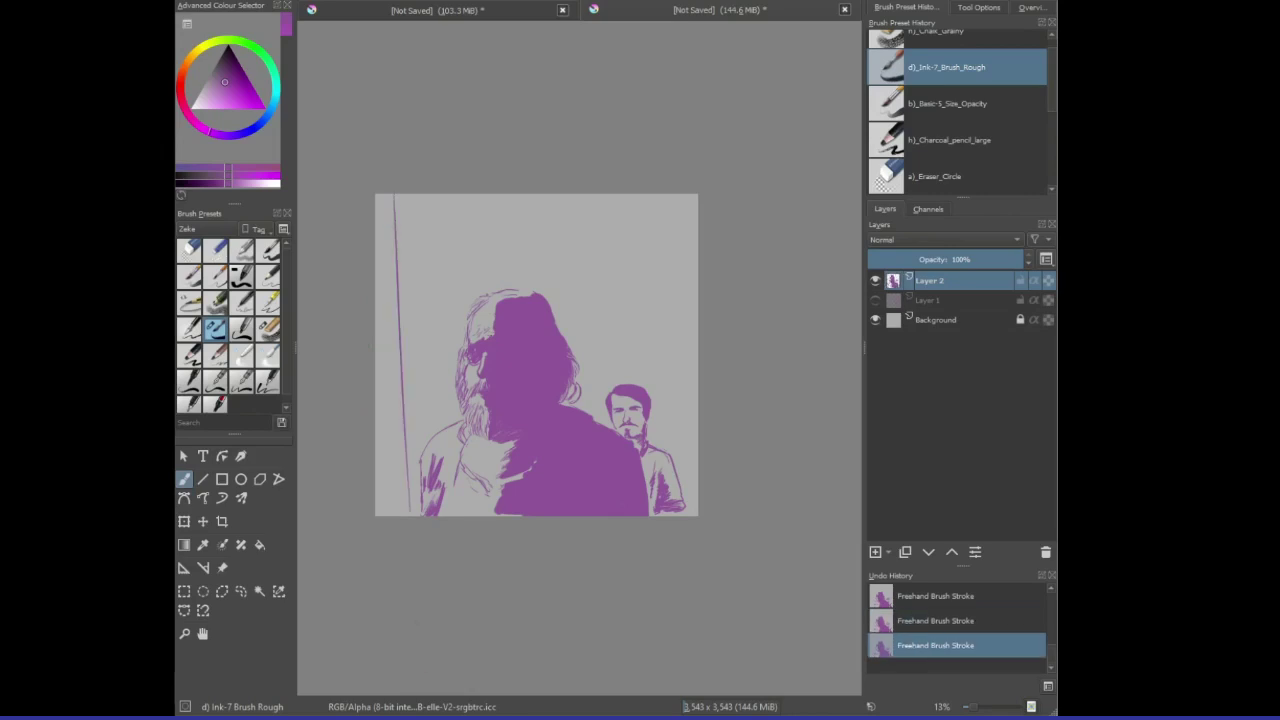
drag(419, 195, 431, 385)
drag(431, 198, 446, 382)
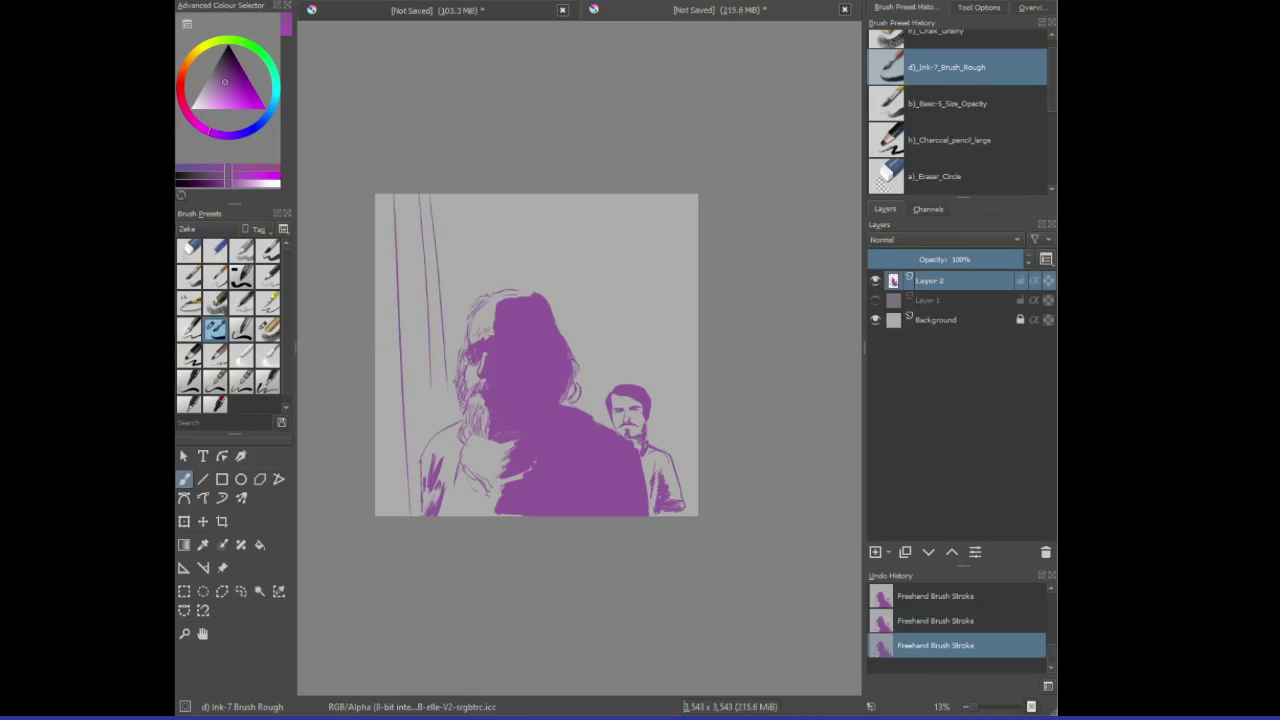
drag(549, 195, 561, 308)
drag(577, 198, 592, 368)
drag(618, 208, 628, 344)
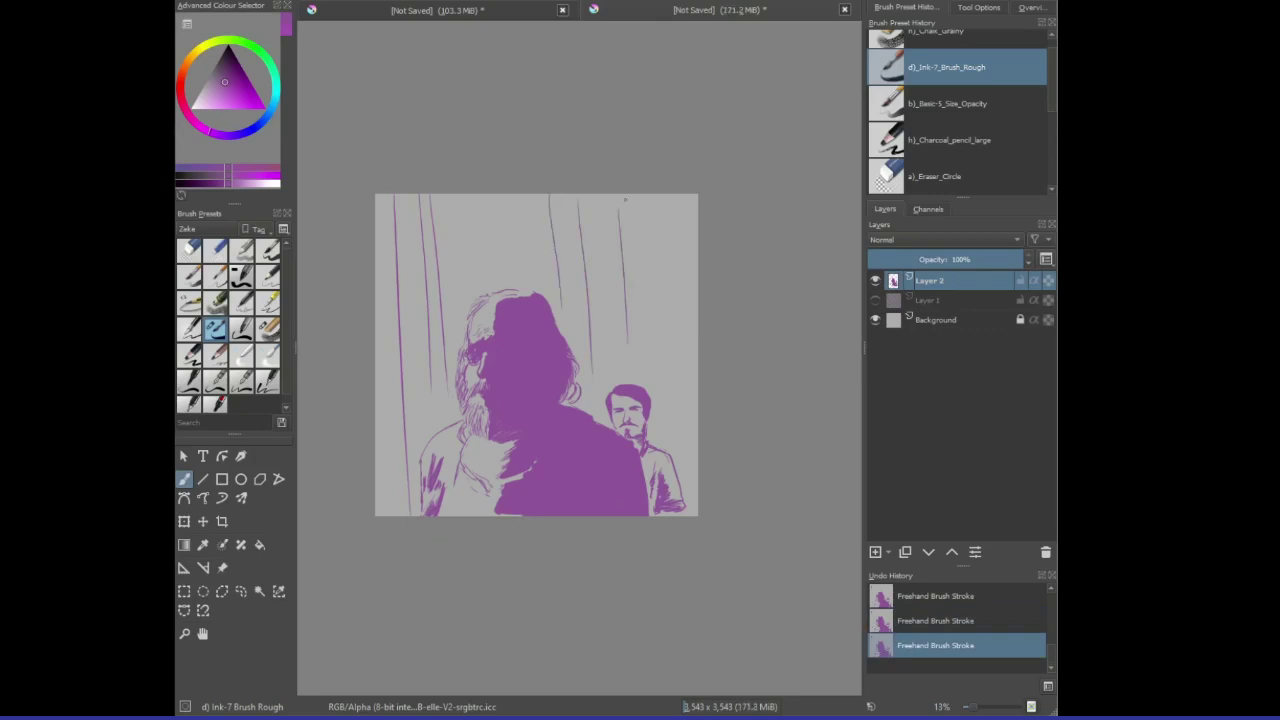
drag(625, 199, 642, 360)
drag(646, 200, 666, 378)
- Hide Layer 2 and add a new paint layer above it for another sketch
click(875, 281)
key(Insert)
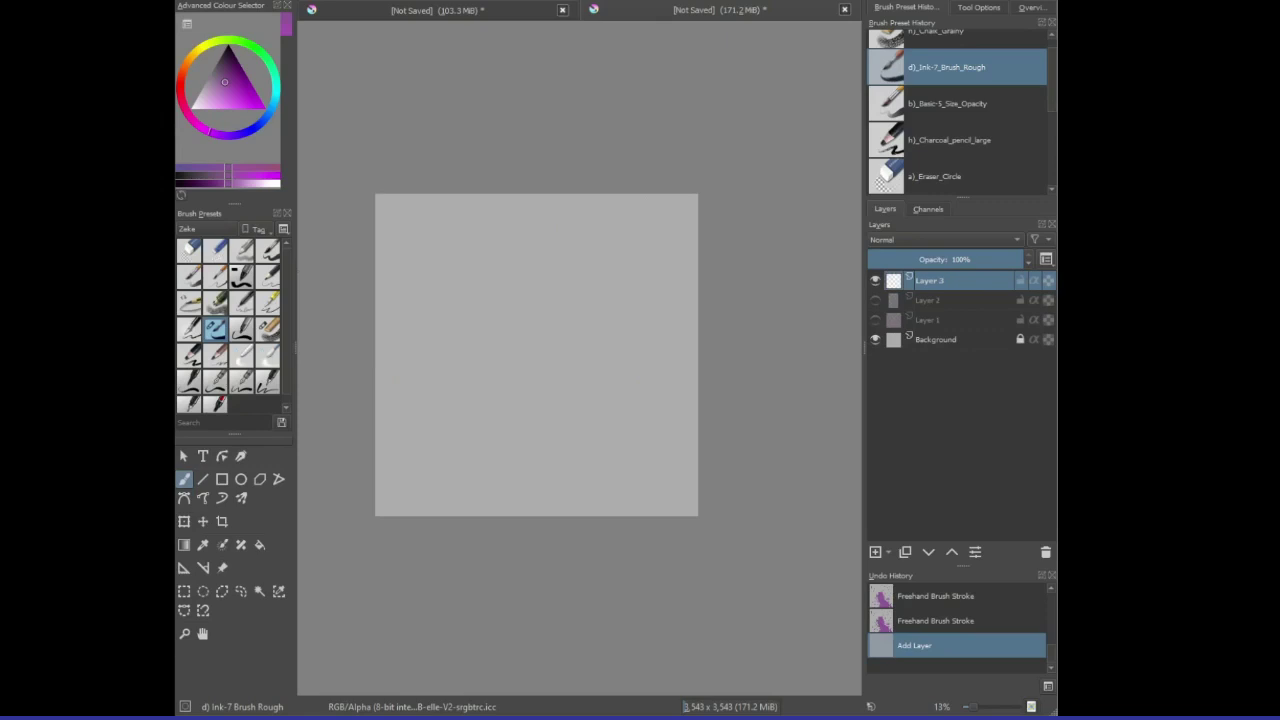
scroll(520, 290, up, 1)
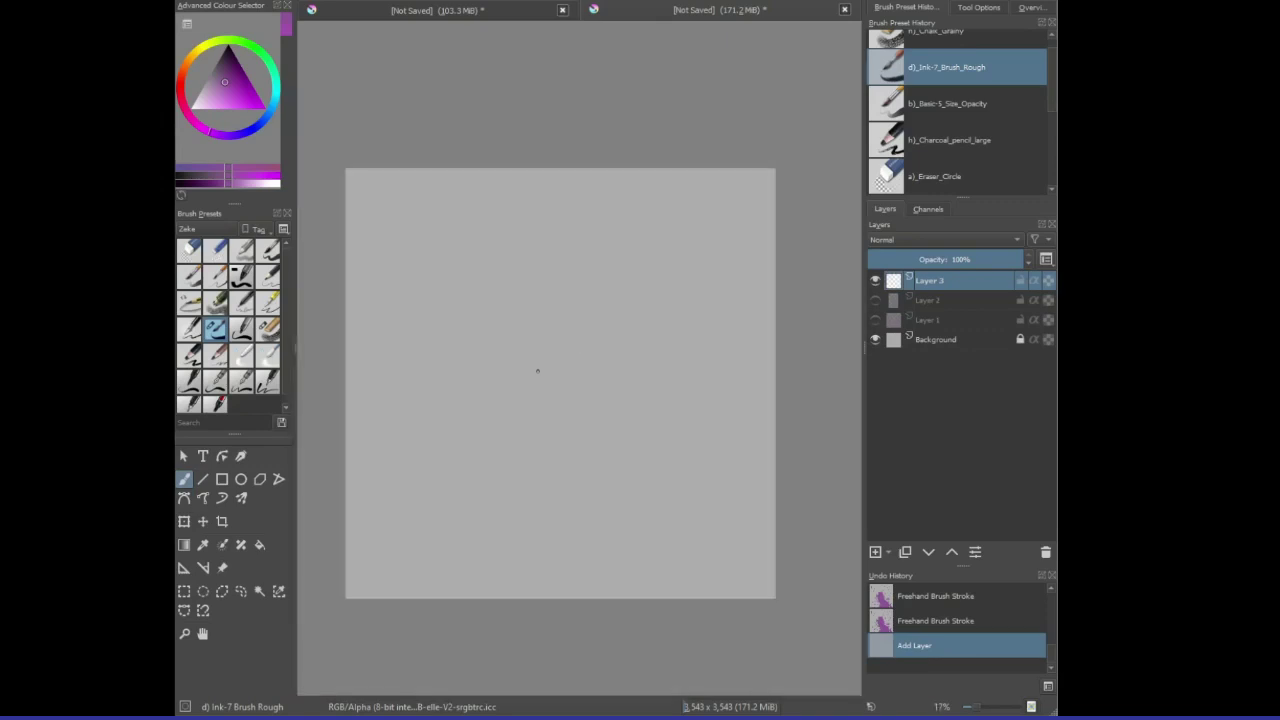
- Sketch a figure seen from behind: fill the shoulder-length hair with strokes and outline the near shoulder and upper sleeve
mouse_move(558, 342)
mouse_down()
mouse_move(530, 368)
mouse_move(537, 396)
mouse_up()
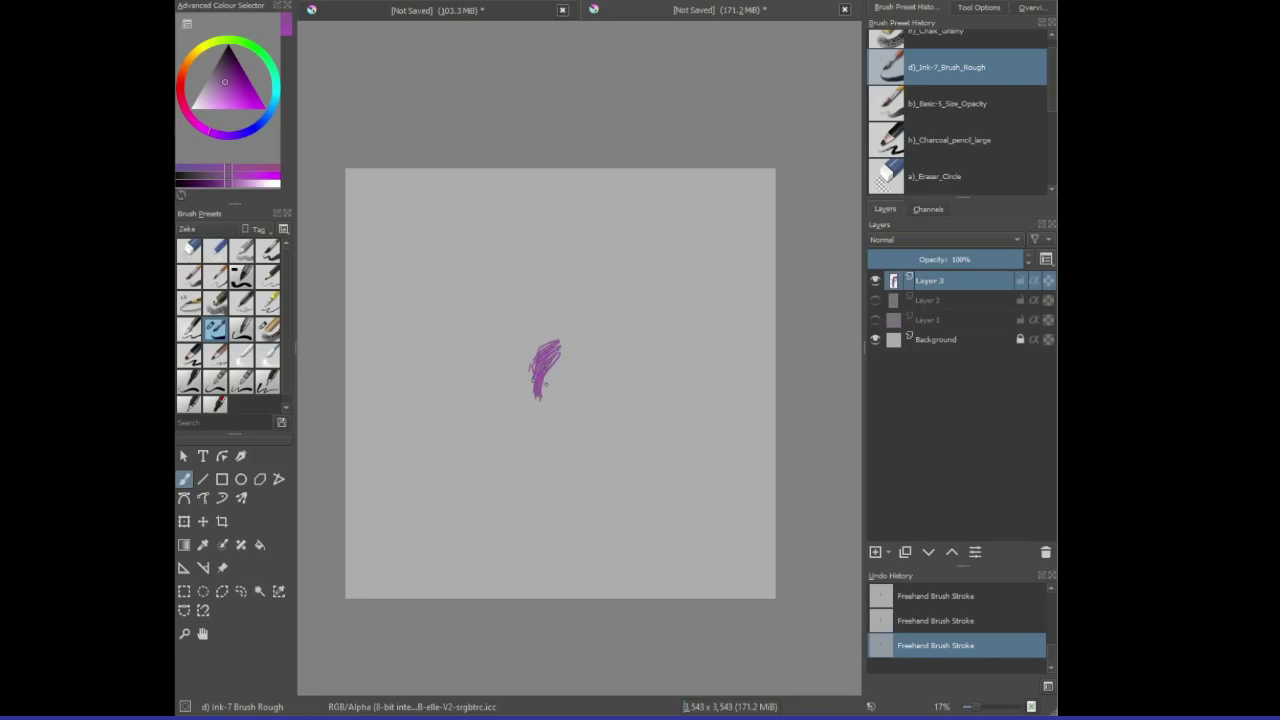
drag(549, 371, 541, 395)
mouse_move(534, 398)
mouse_down()
mouse_move(530, 422)
mouse_move(552, 414)
mouse_move(524, 406)
mouse_move(566, 356)
mouse_move(544, 398)
mouse_move(566, 364)
mouse_move(576, 400)
mouse_move(558, 402)
mouse_move(572, 384)
mouse_move(570, 404)
mouse_move(552, 404)
mouse_move(578, 366)
mouse_move(570, 404)
mouse_move(582, 372)
mouse_move(586, 406)
mouse_move(596, 370)
mouse_move(590, 410)
mouse_move(586, 370)
mouse_move(586, 382)
mouse_move(598, 362)
mouse_move(586, 372)
mouse_move(590, 358)
mouse_move(578, 366)
mouse_move(572, 354)
mouse_move(557, 385)
mouse_move(556, 348)
mouse_move(570, 342)
mouse_move(546, 342)
mouse_move(568, 334)
mouse_move(600, 358)
mouse_move(596, 384)
mouse_move(600, 356)
mouse_move(606, 396)
mouse_move(596, 350)
mouse_move(570, 348)
mouse_move(600, 400)
mouse_move(513, 436)
mouse_move(516, 453)
mouse_move(547, 448)
mouse_move(510, 459)
mouse_up()
mouse_move(542, 445)
mouse_down()
mouse_move(511, 465)
mouse_move(512, 490)
mouse_up()
mouse_move(553, 472)
mouse_down()
mouse_move(527, 471)
mouse_move(516, 524)
mouse_move(512, 508)
mouse_move(534, 531)
mouse_move(556, 455)
mouse_up()
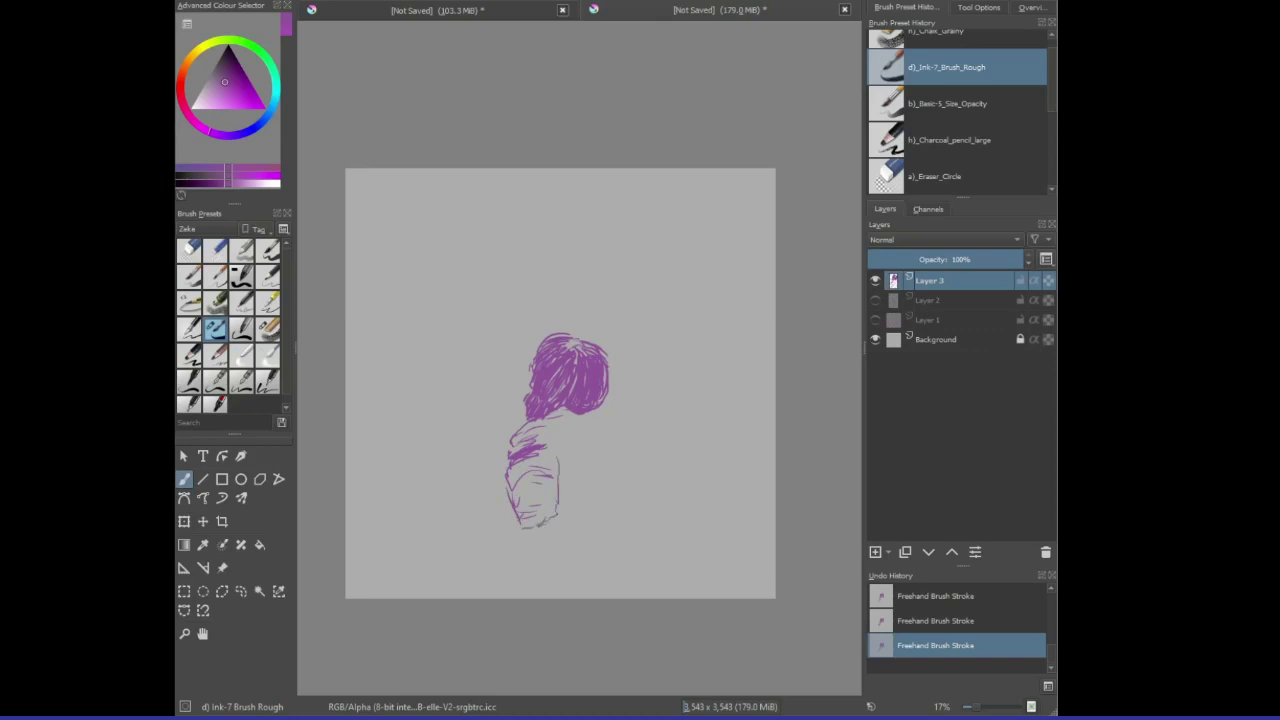
- Draw the near forearm below the elbow and hatch shadows on the forearm and the sleeve's outer edge
mouse_move(552, 522)
mouse_down()
mouse_move(534, 538)
mouse_move(546, 580)
mouse_up()
mouse_move(556, 518)
mouse_down()
mouse_move(570, 578)
mouse_move(565, 567)
mouse_move(544, 577)
mouse_up()
mouse_move(556, 565)
mouse_down()
mouse_move(542, 573)
mouse_move(528, 553)
mouse_move(506, 492)
mouse_up()
mouse_move(518, 469)
mouse_down()
mouse_move(504, 488)
mouse_move(511, 477)
mouse_up()
drag(527, 463, 513, 479)
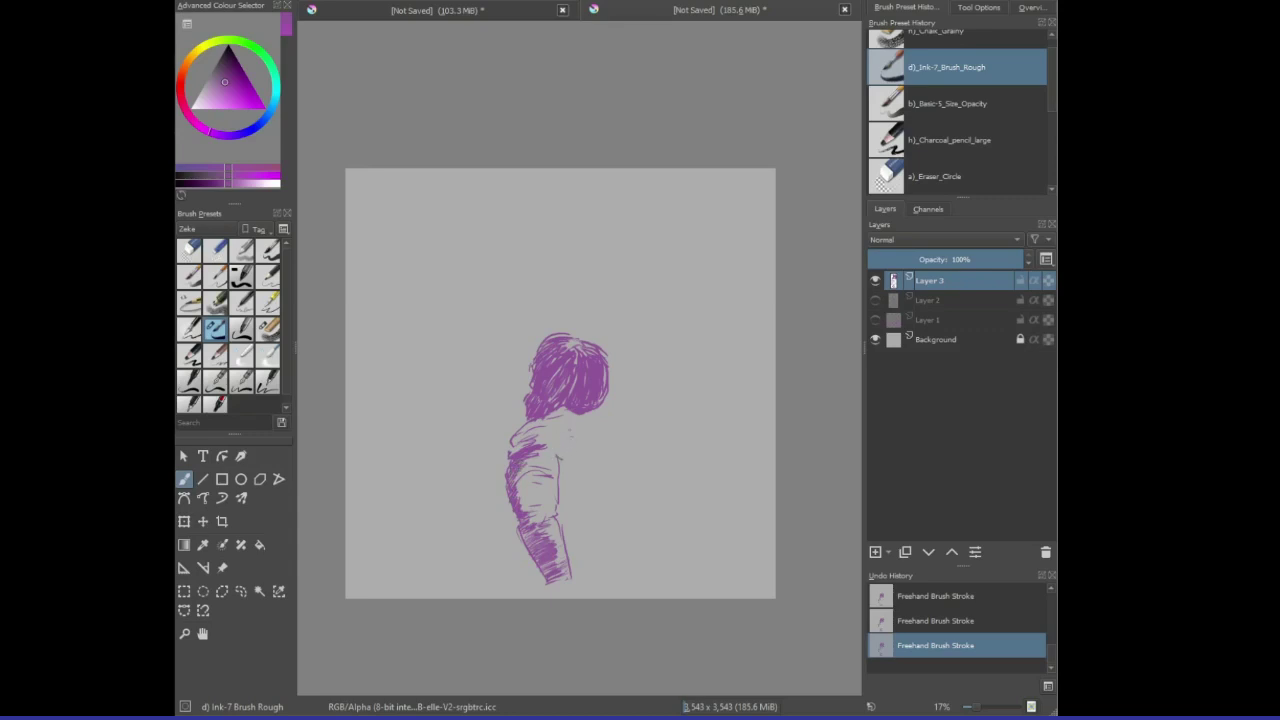
- Outline the figure's back and far shoulder, redoing the shoulder strokes, and start hatching the lower back
mouse_move(586, 470)
mouse_down()
mouse_move(585, 518)
mouse_move(575, 490)
mouse_move(586, 559)
mouse_up()
drag(576, 416, 606, 464)
drag(604, 402, 622, 465)
key(ctrl+z)
key(ctrl+z)
drag(612, 424, 620, 436)
drag(606, 420, 619, 488)
mouse_move(611, 488)
mouse_down()
mouse_move(613, 466)
mouse_move(582, 532)
mouse_move(574, 506)
mouse_up()
drag(588, 486, 572, 500)
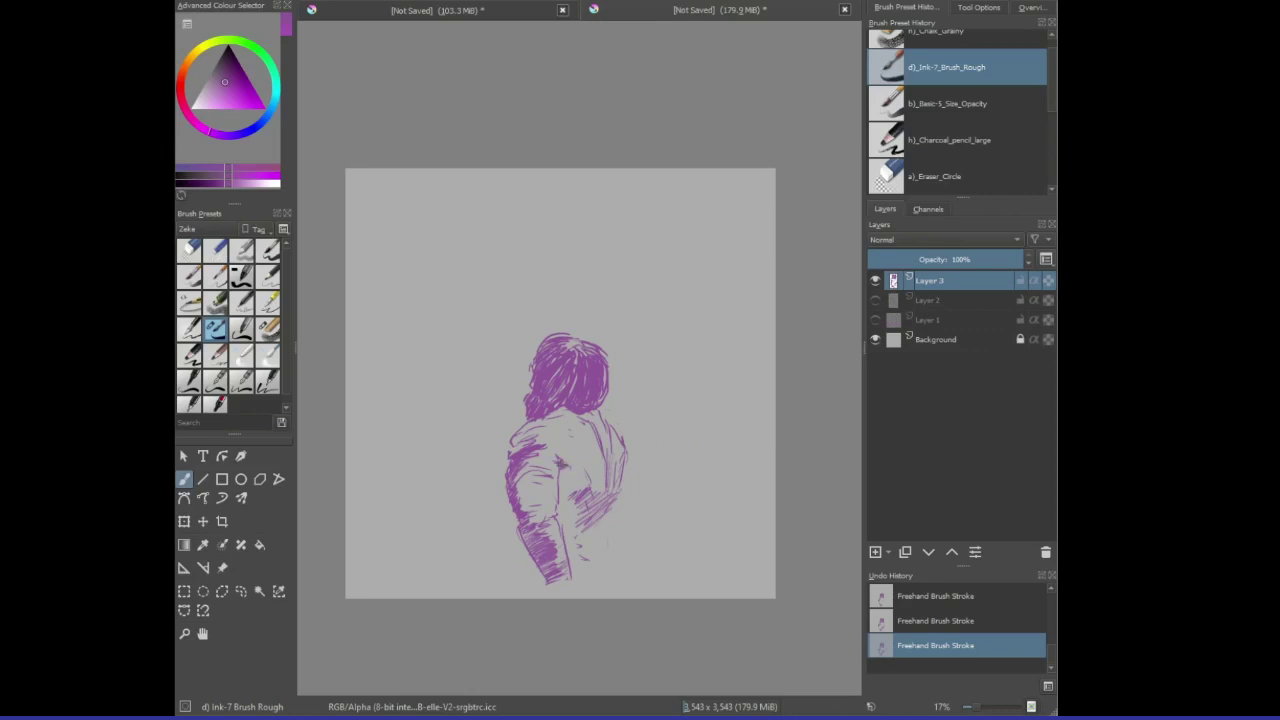
- Fill the figure's back between the two arms with dense purple hatching
mouse_move(570, 466)
mouse_down()
mouse_move(558, 478)
mouse_move(578, 482)
mouse_move(562, 488)
mouse_move(582, 494)
mouse_move(566, 502)
mouse_move(586, 508)
mouse_move(560, 518)
mouse_move(598, 534)
mouse_move(614, 516)
mouse_move(596, 486)
mouse_move(610, 472)
mouse_up()
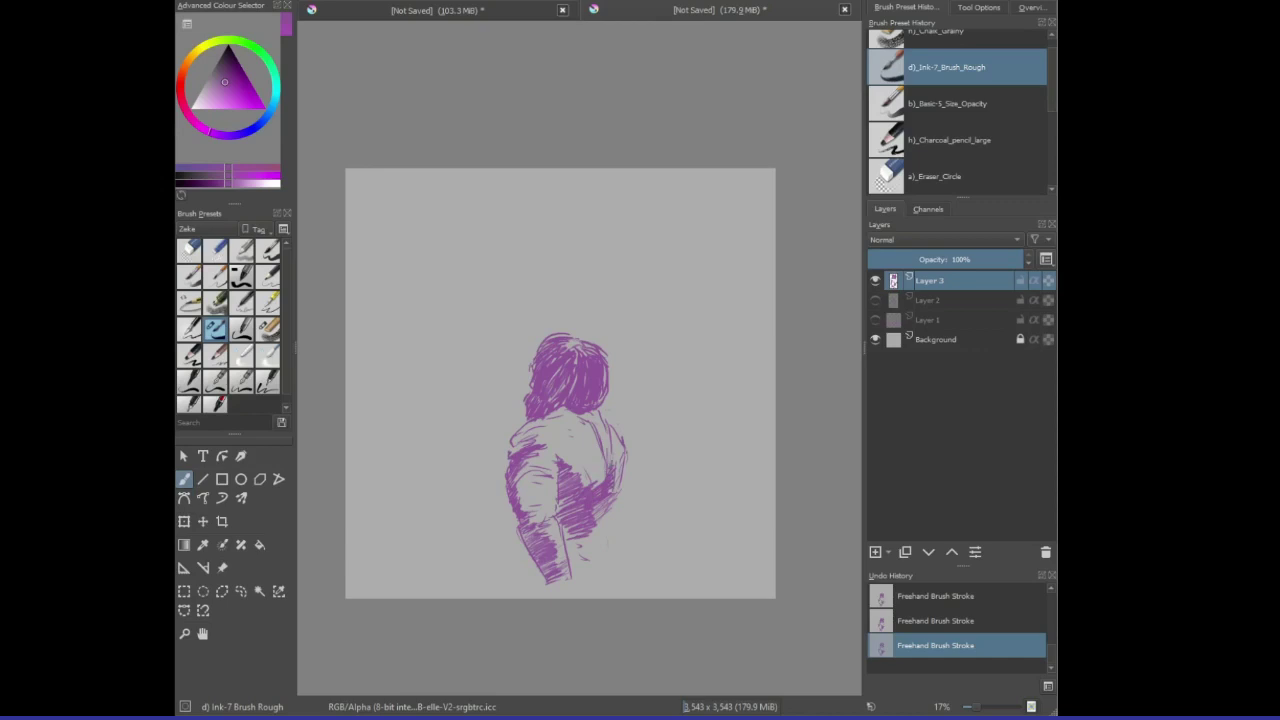
drag(620, 462, 600, 524)
mouse_move(620, 470)
mouse_down()
mouse_move(606, 556)
mouse_move(574, 568)
mouse_move(559, 508)
mouse_move(603, 521)
mouse_up()
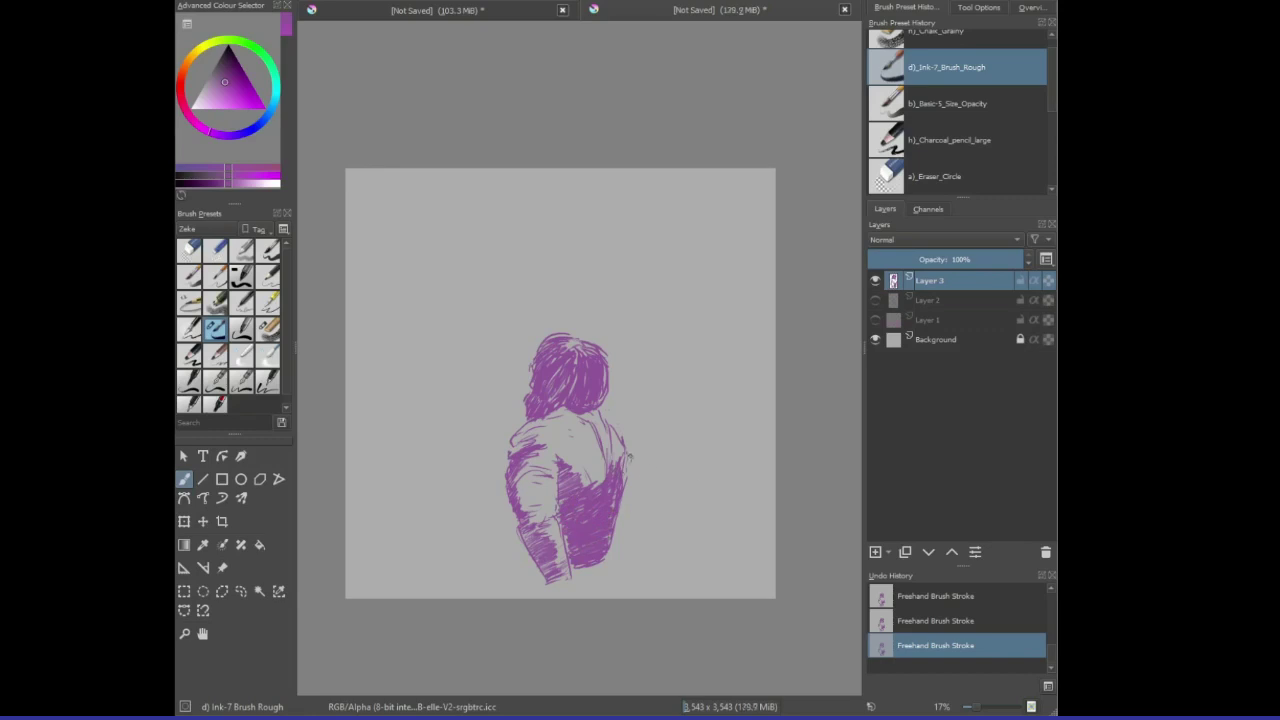
- Draw the far arm bent behind the back with sleeve folds, and sketch the hands meeting near the canvas's bottom edge
mouse_move(628, 440)
mouse_down()
mouse_move(642, 490)
mouse_move(628, 500)
mouse_move(650, 509)
mouse_up()
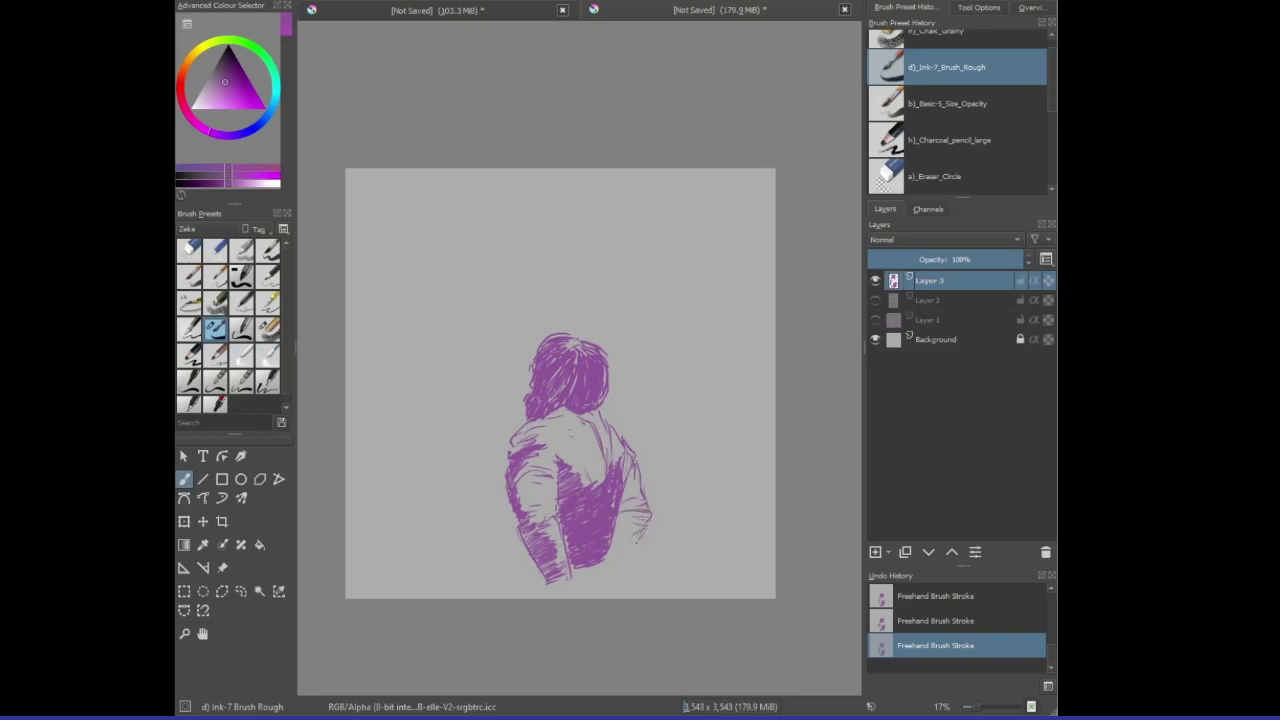
mouse_move(638, 542)
mouse_down()
mouse_move(599, 575)
mouse_move(634, 540)
mouse_up()
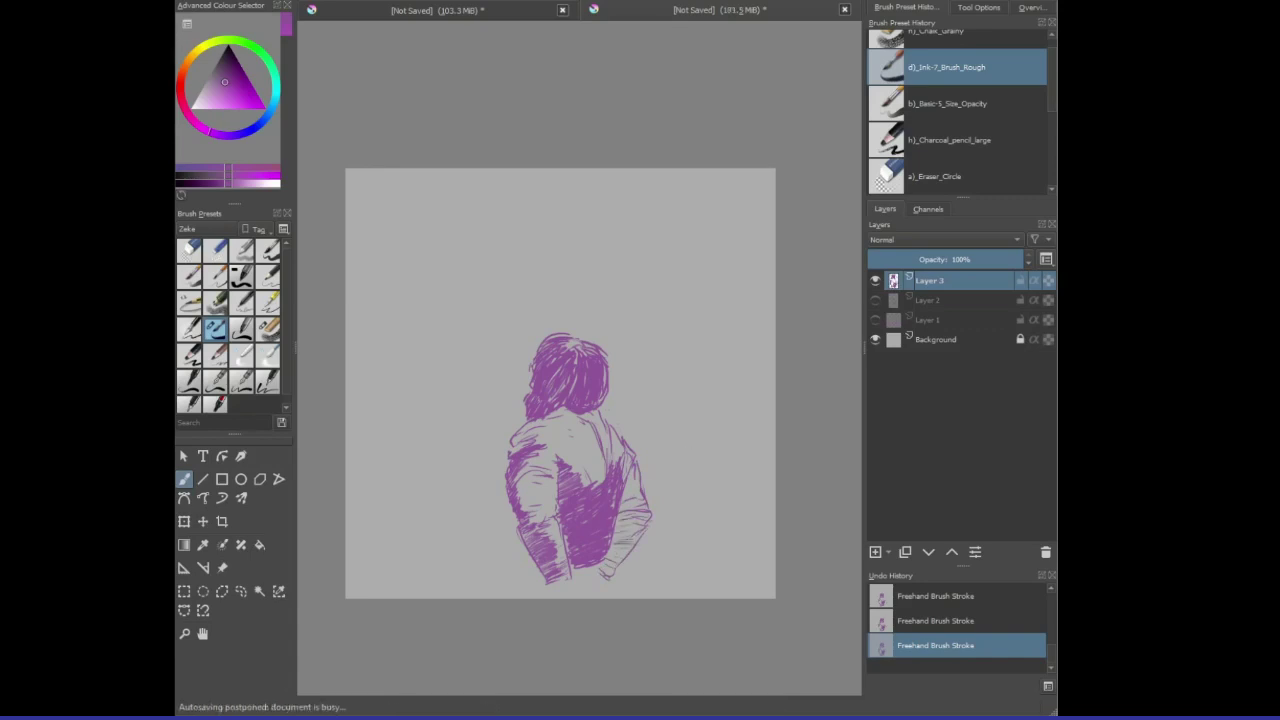
mouse_move(597, 585)
mouse_down()
mouse_move(630, 530)
mouse_move(581, 537)
mouse_move(618, 538)
mouse_move(599, 529)
mouse_move(628, 522)
mouse_up()
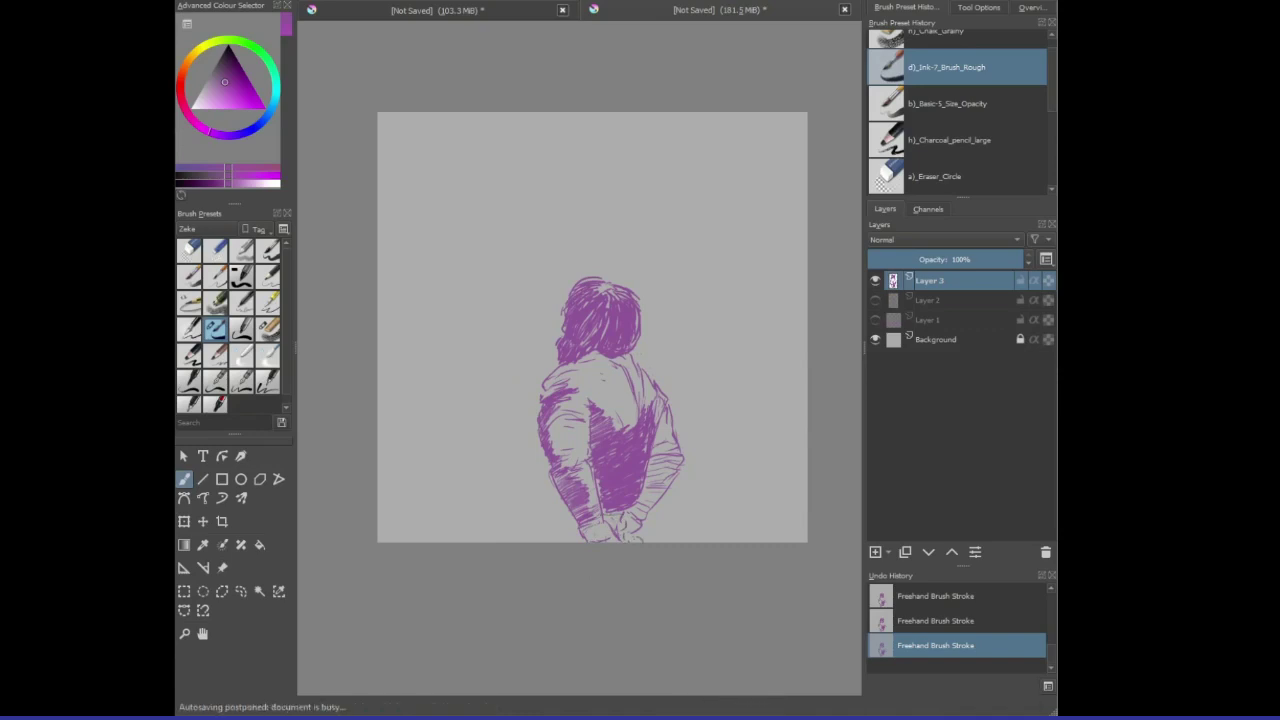
mouse_move(612, 514)
mouse_down()
mouse_move(630, 508)
mouse_move(622, 517)
mouse_up()
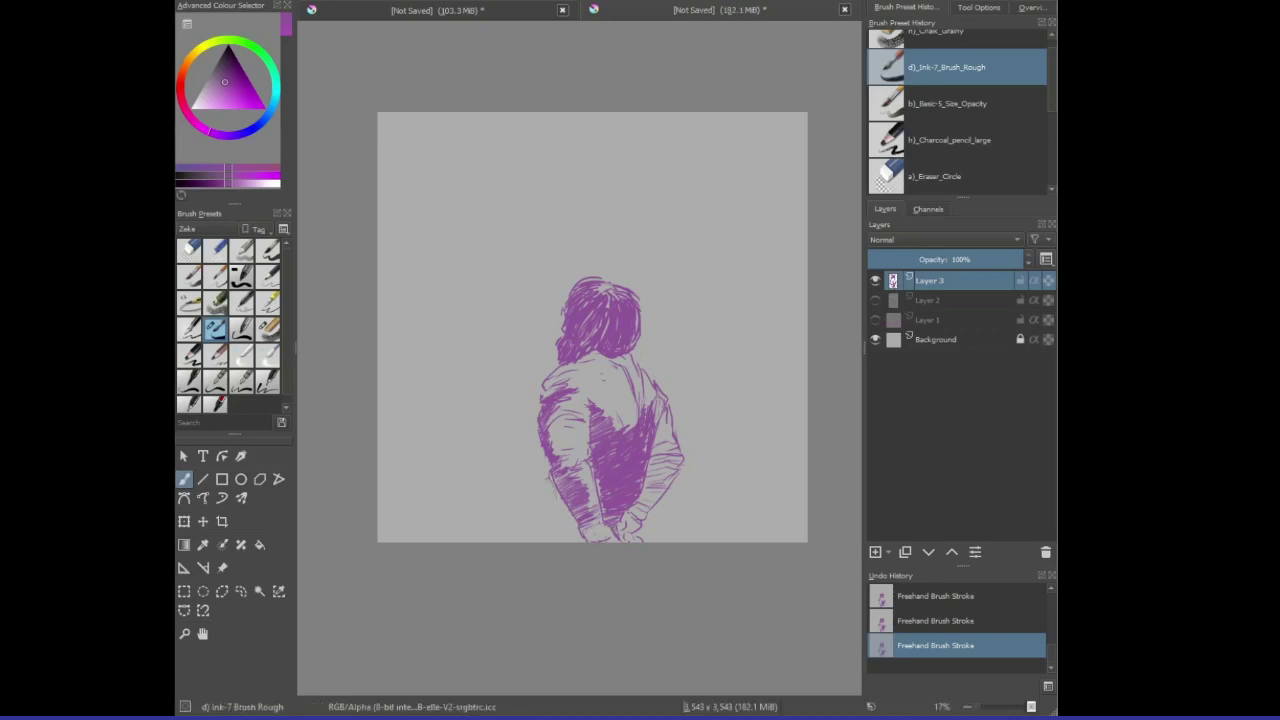
- Outline the jacket's lower edge outside the near forearm and fill it with purple shading
mouse_move(553, 463)
mouse_down()
mouse_move(542, 512)
mouse_move(568, 511)
mouse_up()
drag(546, 512, 564, 500)
mouse_move(544, 504)
mouse_down()
mouse_move(560, 496)
mouse_move(556, 481)
mouse_up()
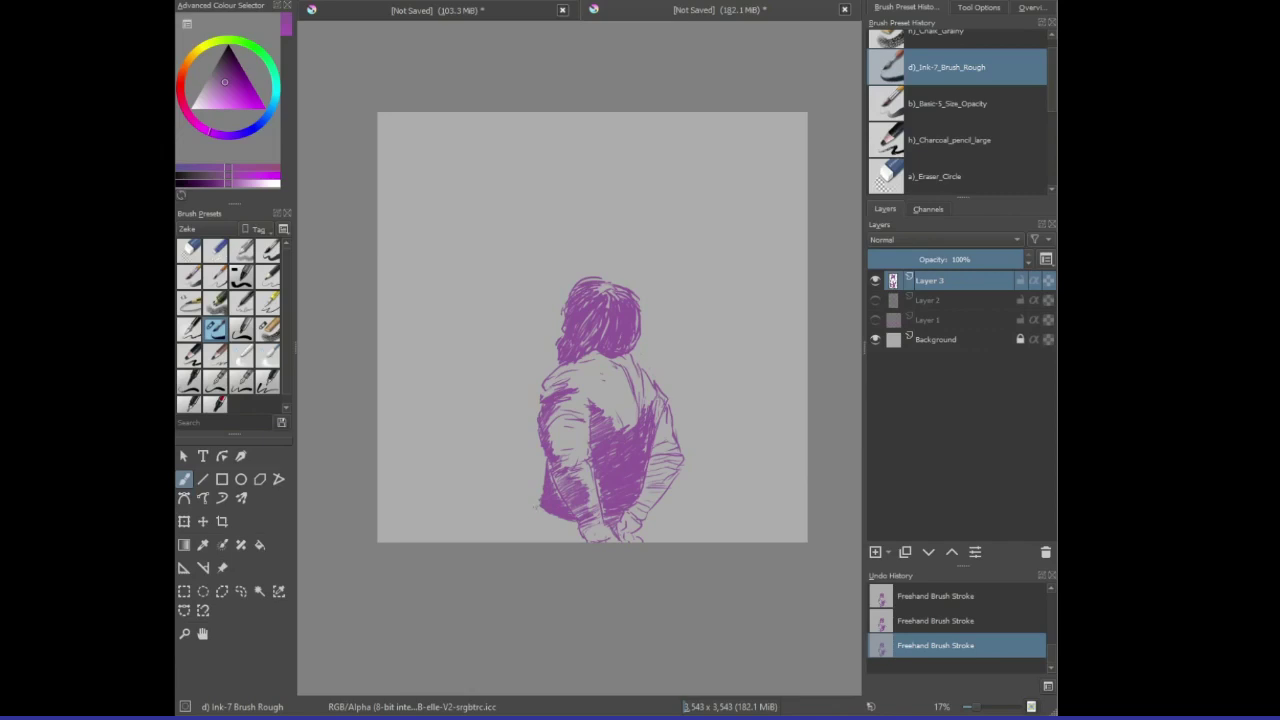
- Draw the figure's leg stretched out along the canvas's lower edge, with fabric folds and dense purple shading along its underside
mouse_move(518, 508)
mouse_down()
mouse_move(532, 508)
mouse_move(401, 521)
mouse_up()
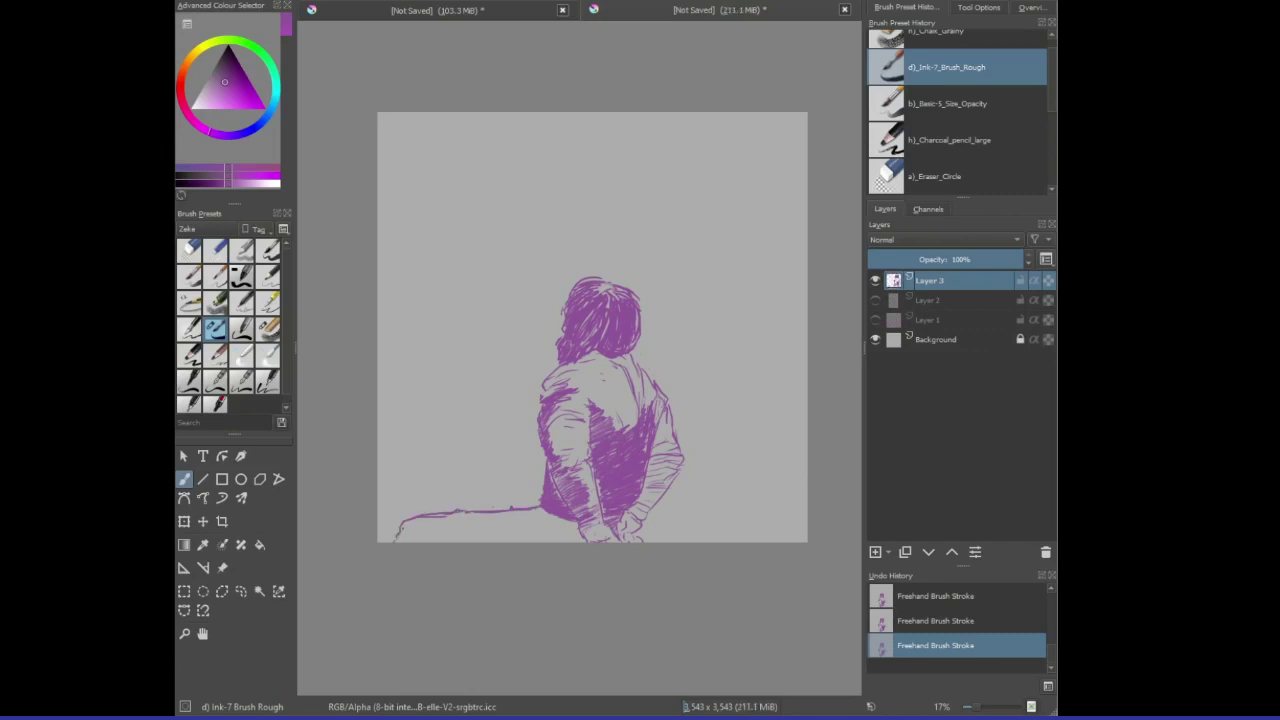
mouse_move(404, 528)
mouse_down()
mouse_move(396, 543)
mouse_move(455, 537)
mouse_move(443, 543)
mouse_up()
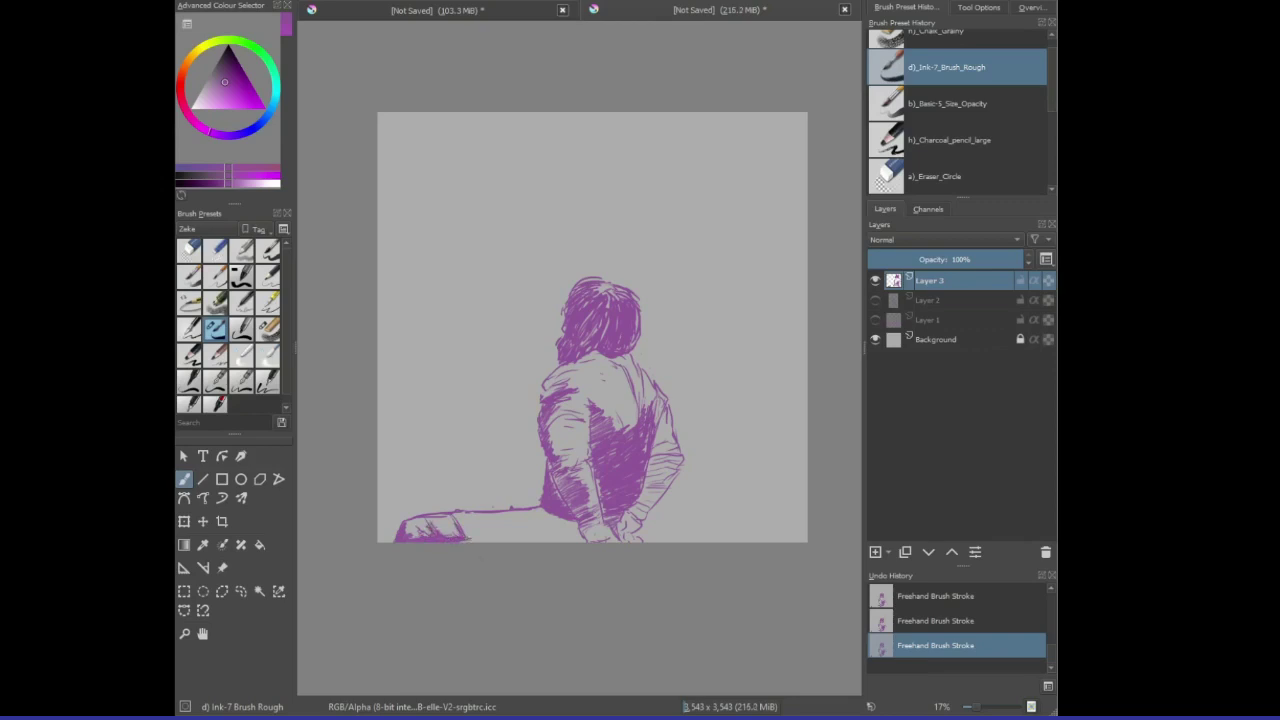
mouse_move(460, 542)
mouse_down()
mouse_move(536, 539)
mouse_move(488, 529)
mouse_up()
drag(462, 534, 480, 529)
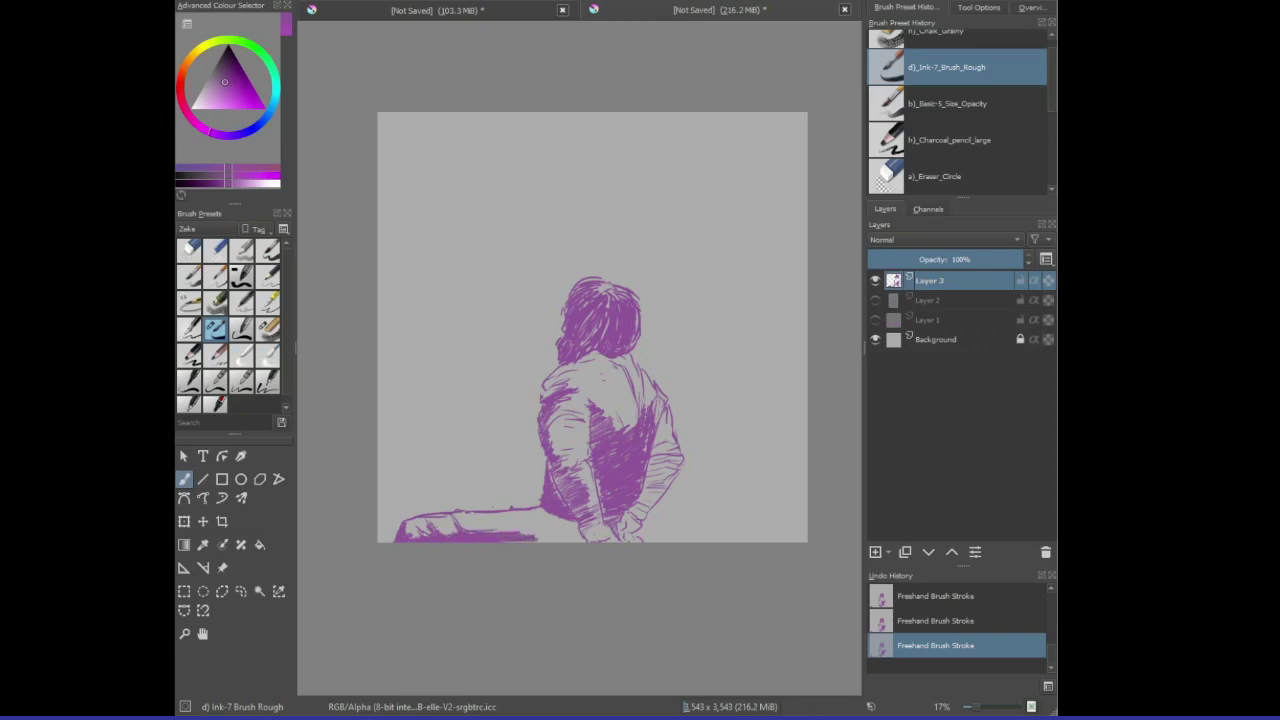
mouse_move(485, 521)
mouse_down()
mouse_move(552, 538)
mouse_move(566, 537)
mouse_move(522, 531)
mouse_move(576, 522)
mouse_up()
mouse_move(550, 538)
mouse_down()
mouse_move(574, 526)
mouse_move(581, 537)
mouse_up()
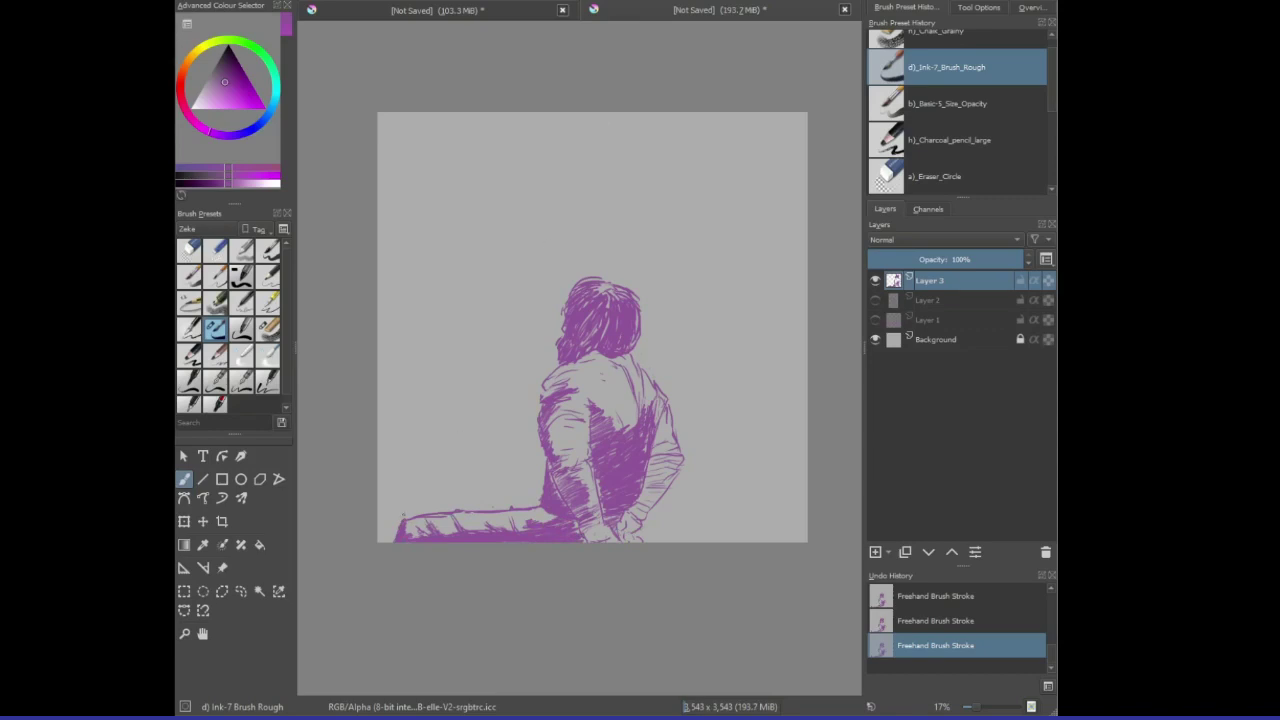
drag(402, 516, 396, 538)
drag(591, 522, 597, 541)
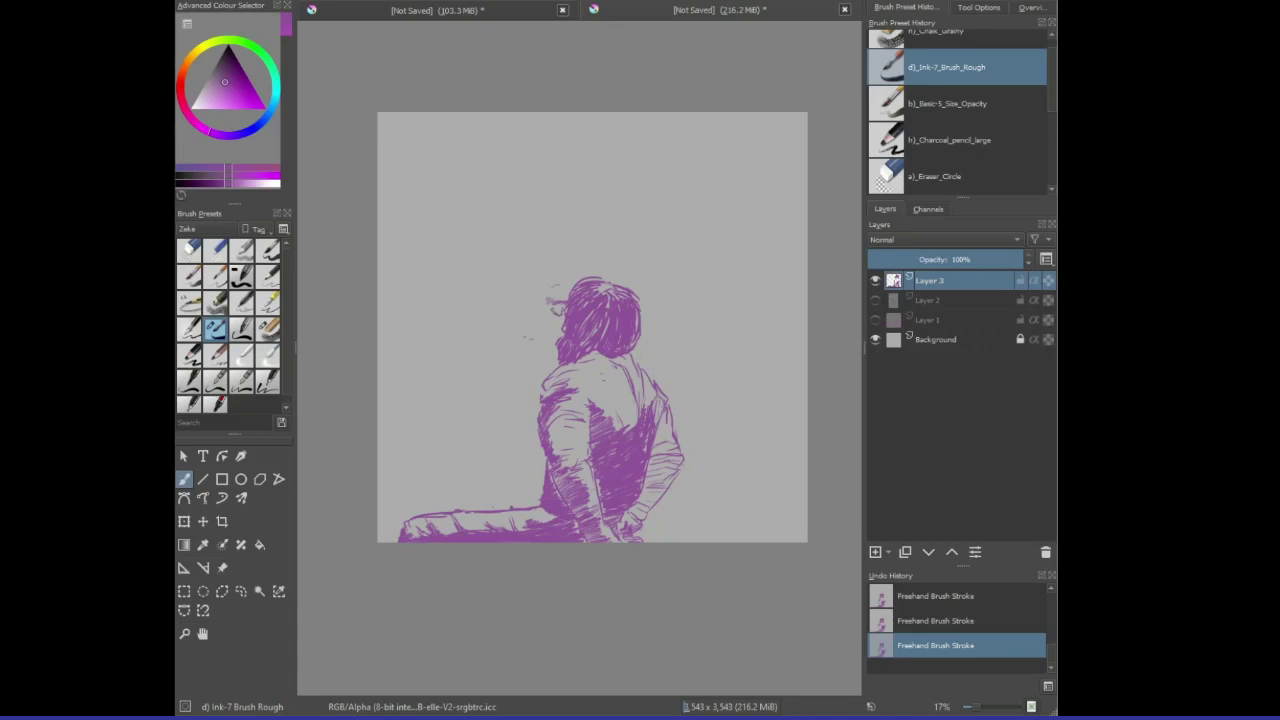
- Sketch a second man's face and dark hair beside the seated figure's head using the Ink-7 Brush Rough preset
drag(567, 279, 550, 285)
click(189, 249)
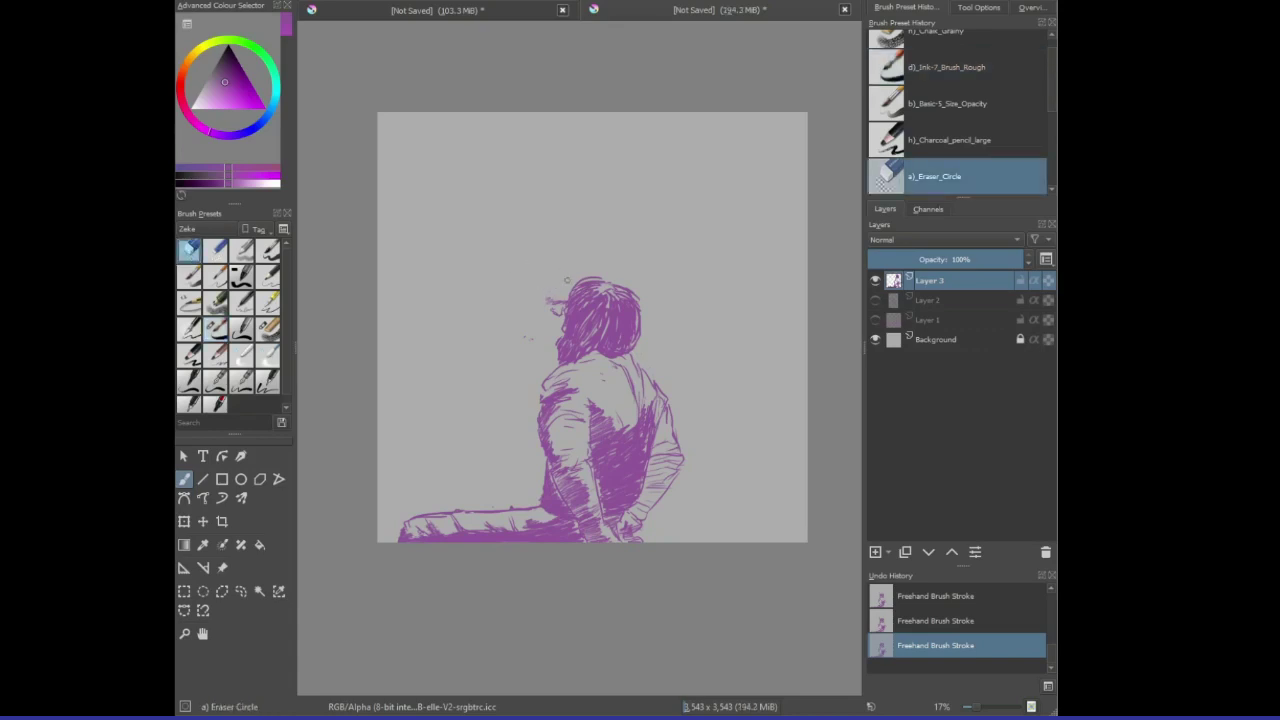
click(218, 330)
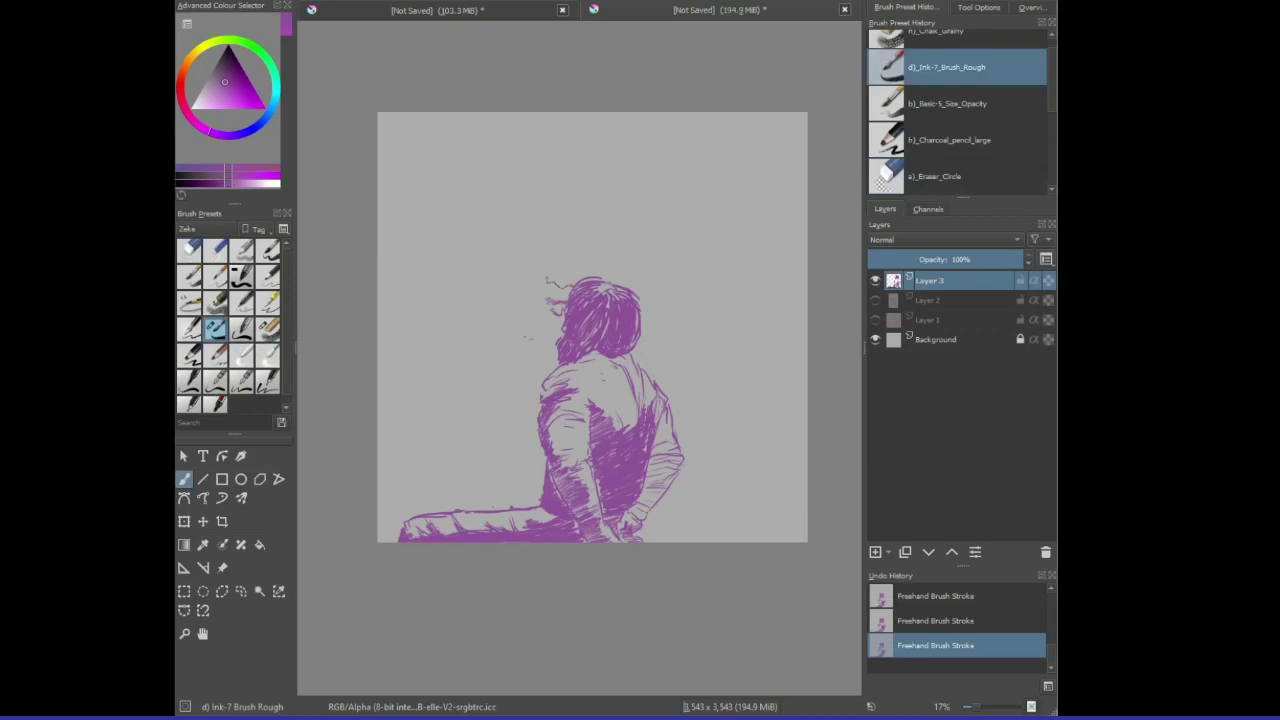
drag(548, 272, 550, 286)
drag(576, 273, 577, 285)
mouse_move(556, 278)
mouse_down()
mouse_move(570, 269)
mouse_move(535, 309)
mouse_up()
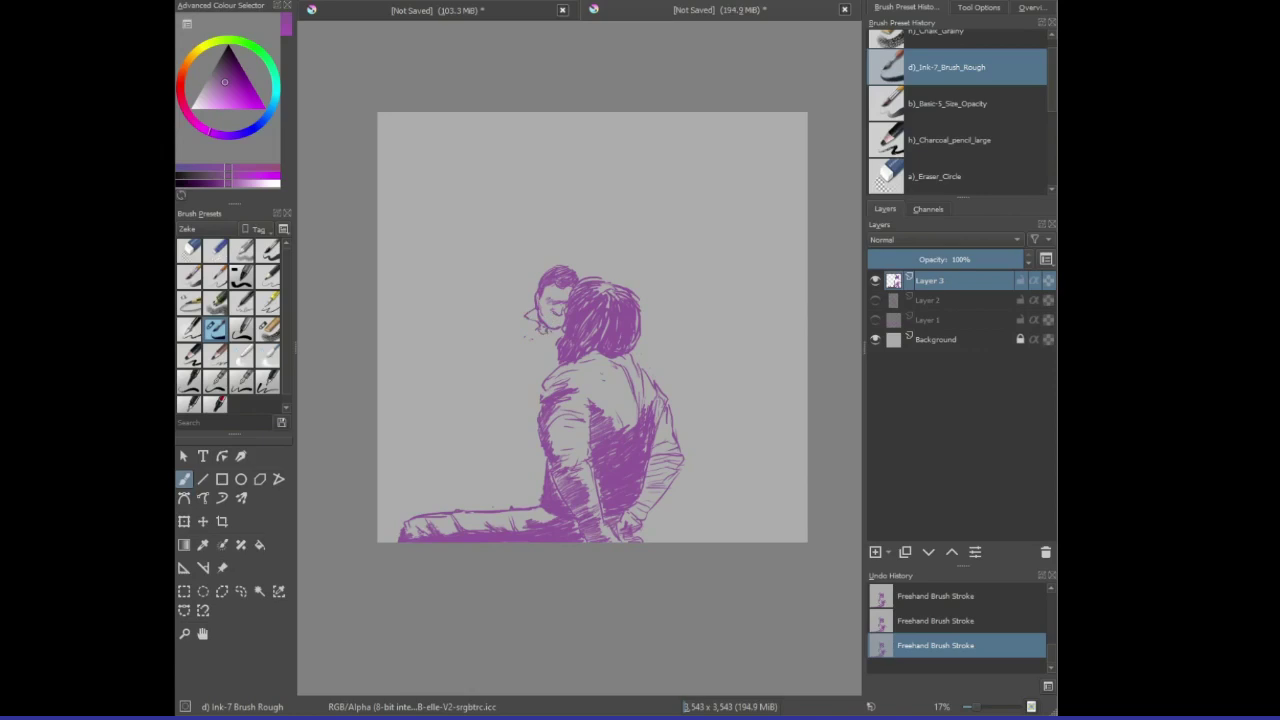
- Draw the second man's collar, torso and open vest, extend his upper arm outward, and darken the vest's outer edge
mouse_move(544, 334)
mouse_down()
mouse_move(511, 350)
mouse_move(541, 370)
mouse_move(538, 396)
mouse_move(510, 353)
mouse_move(513, 445)
mouse_move(539, 409)
mouse_up()
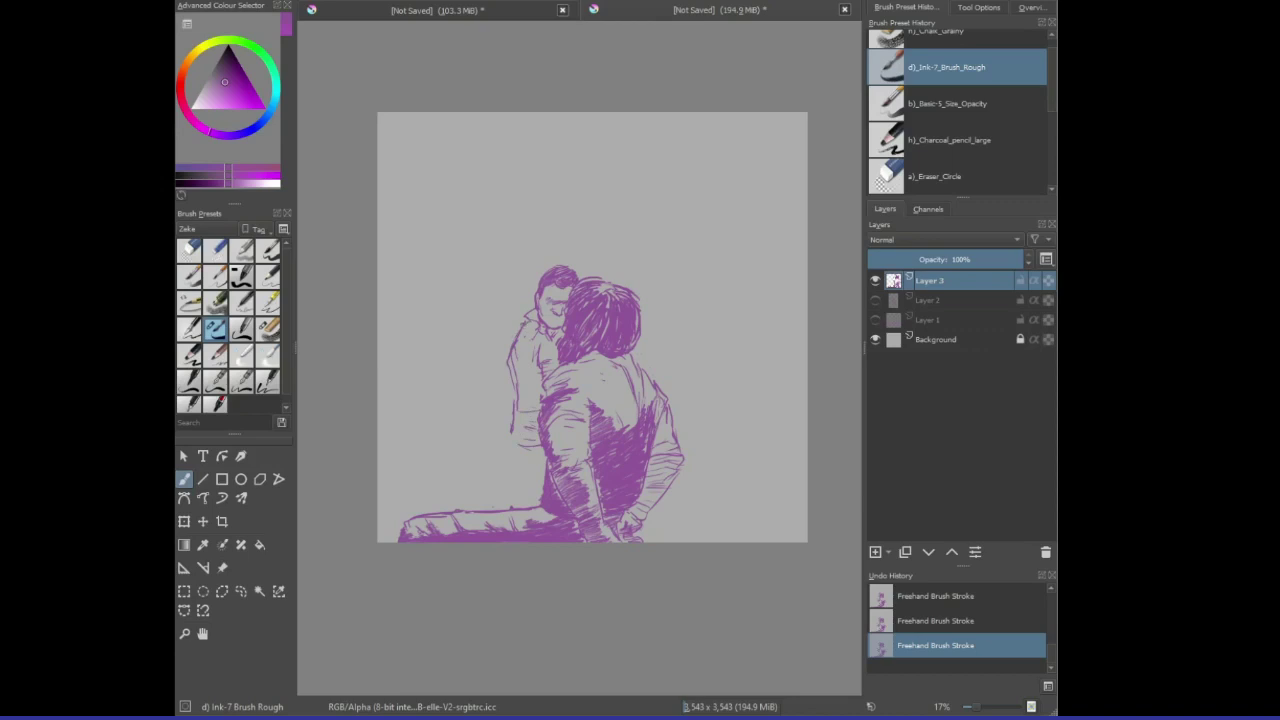
mouse_move(529, 314)
mouse_down()
mouse_move(501, 354)
mouse_move(476, 328)
mouse_up()
mouse_move(511, 352)
mouse_down()
mouse_move(502, 428)
mouse_move(532, 441)
mouse_move(507, 414)
mouse_move(510, 374)
mouse_move(540, 418)
mouse_up()
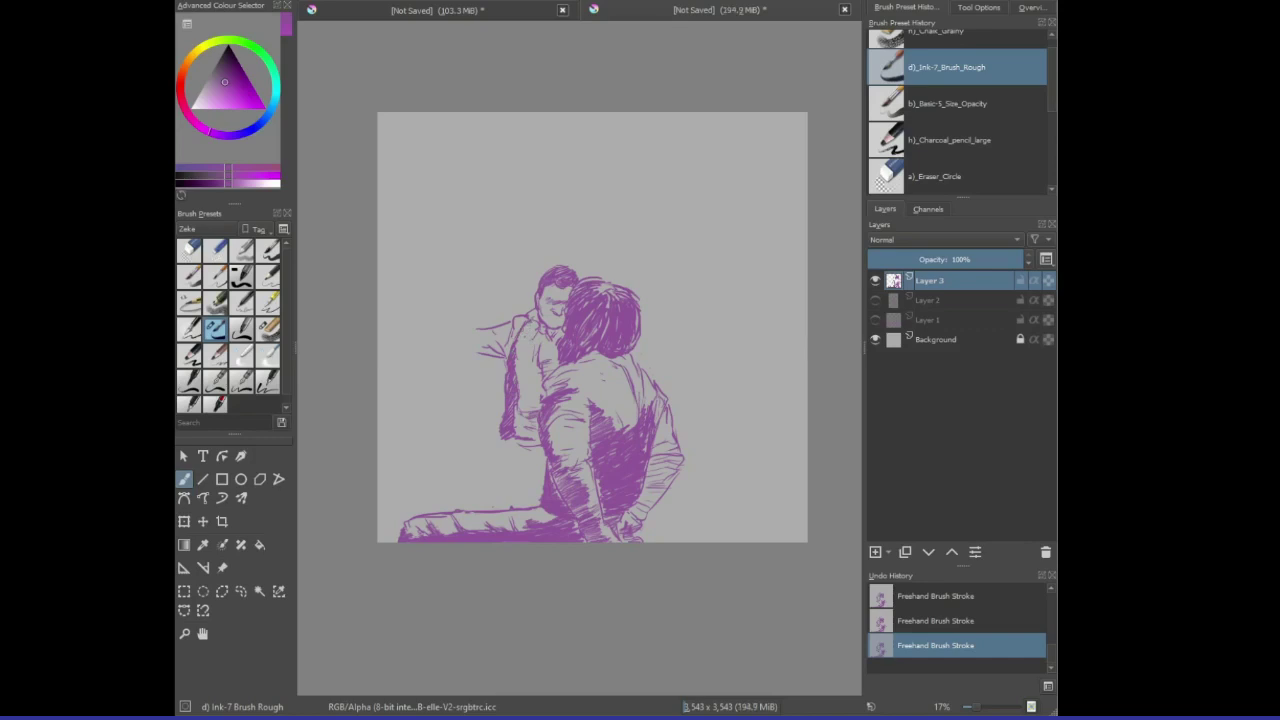
- Hatch the second man's vest, then outline his trousers down to the outstretched leg, redoing the outer line, and hatch them
mouse_move(537, 323)
mouse_down()
mouse_move(519, 337)
mouse_move(520, 438)
mouse_move(513, 455)
mouse_move(487, 458)
mouse_move(486, 506)
mouse_up()
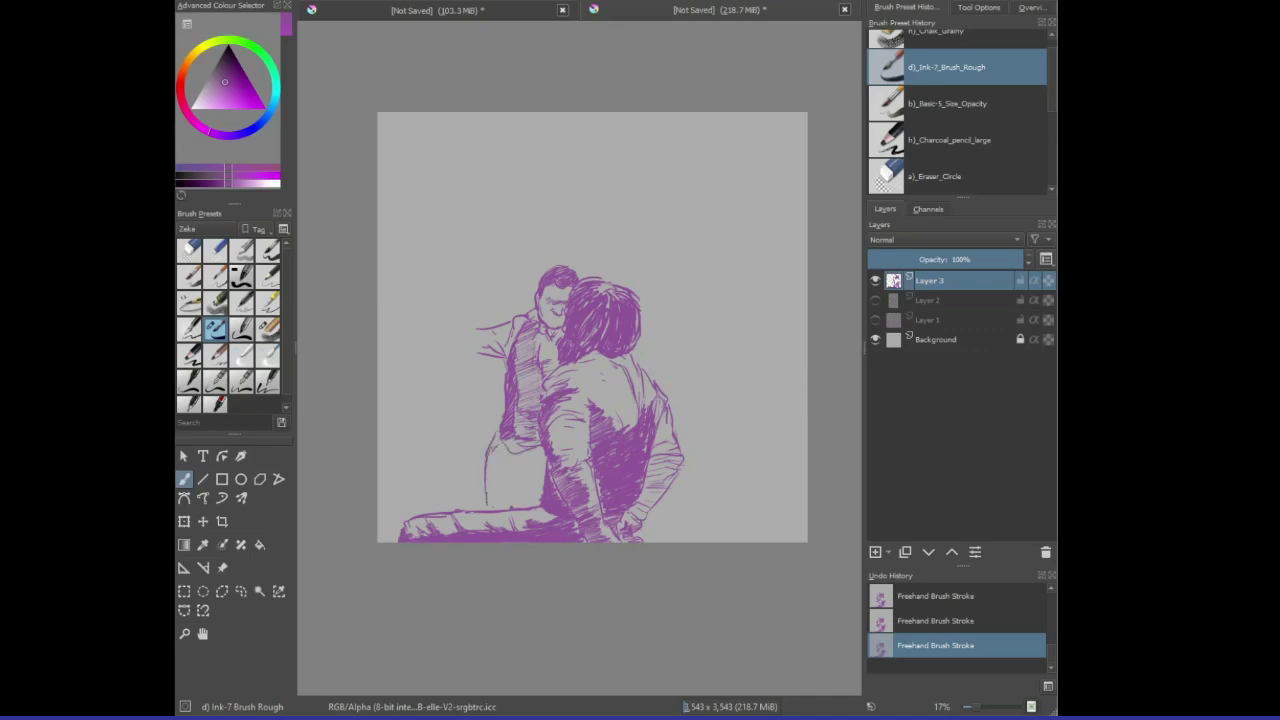
key(ctrl+z)
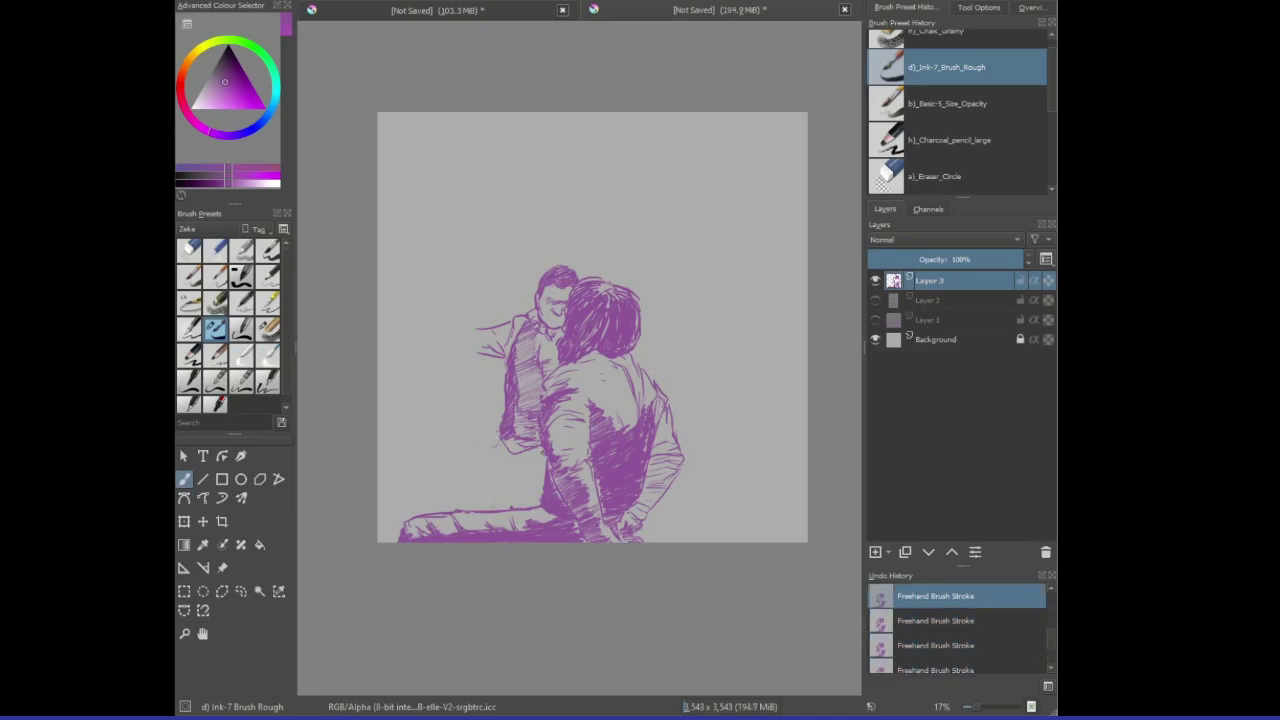
drag(490, 474, 486, 496)
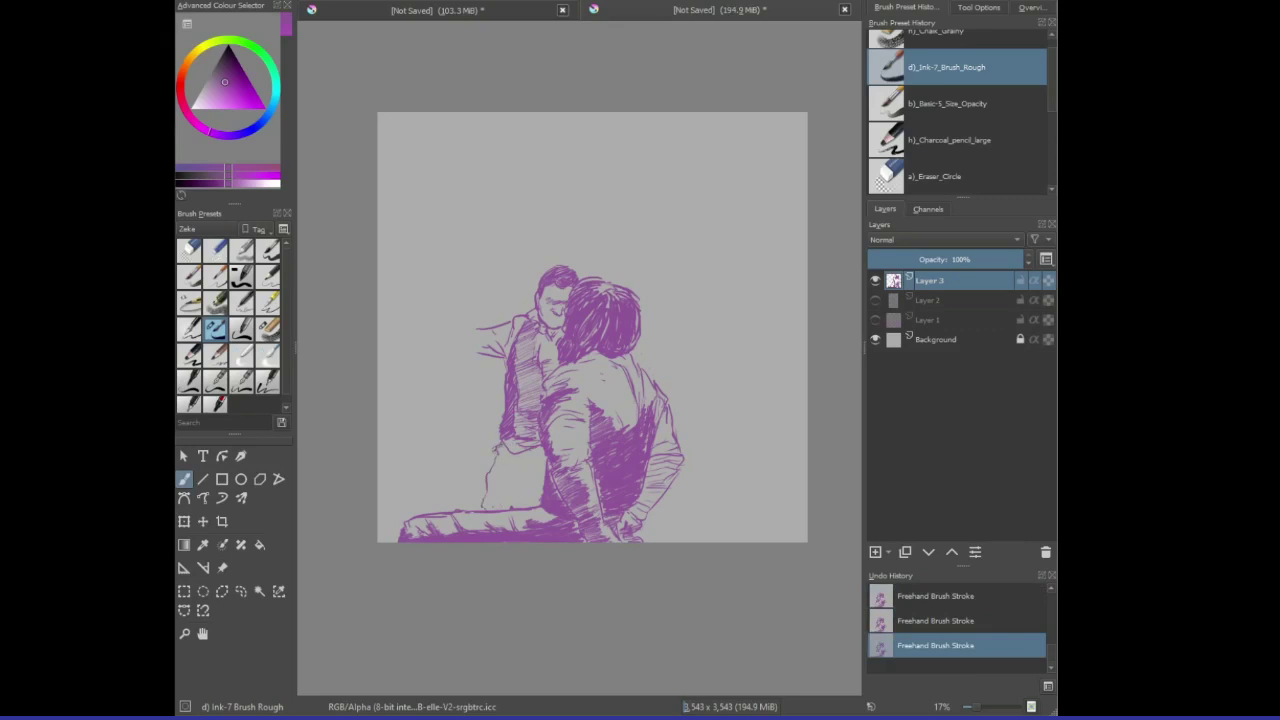
mouse_move(498, 448)
mouse_down()
mouse_move(526, 478)
mouse_move(490, 490)
mouse_move(492, 508)
mouse_up()
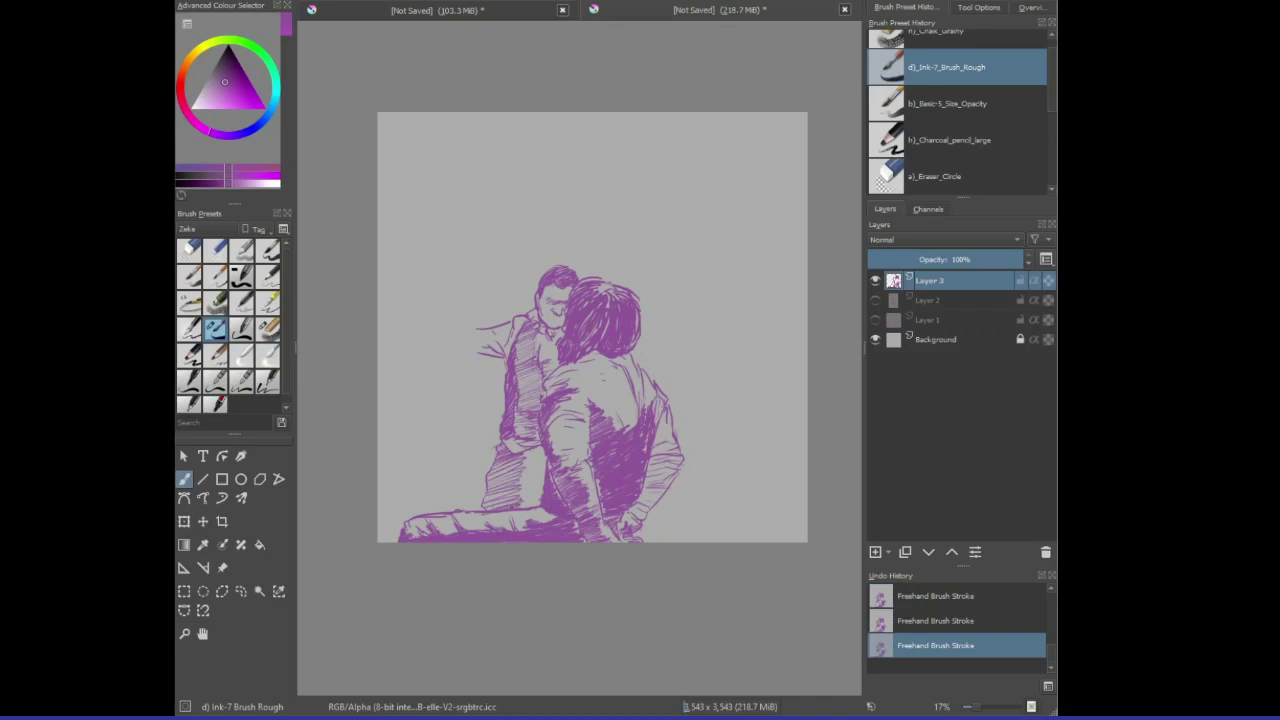
mouse_move(540, 448)
mouse_down()
mouse_move(512, 462)
mouse_move(518, 488)
mouse_up()
drag(536, 482, 518, 494)
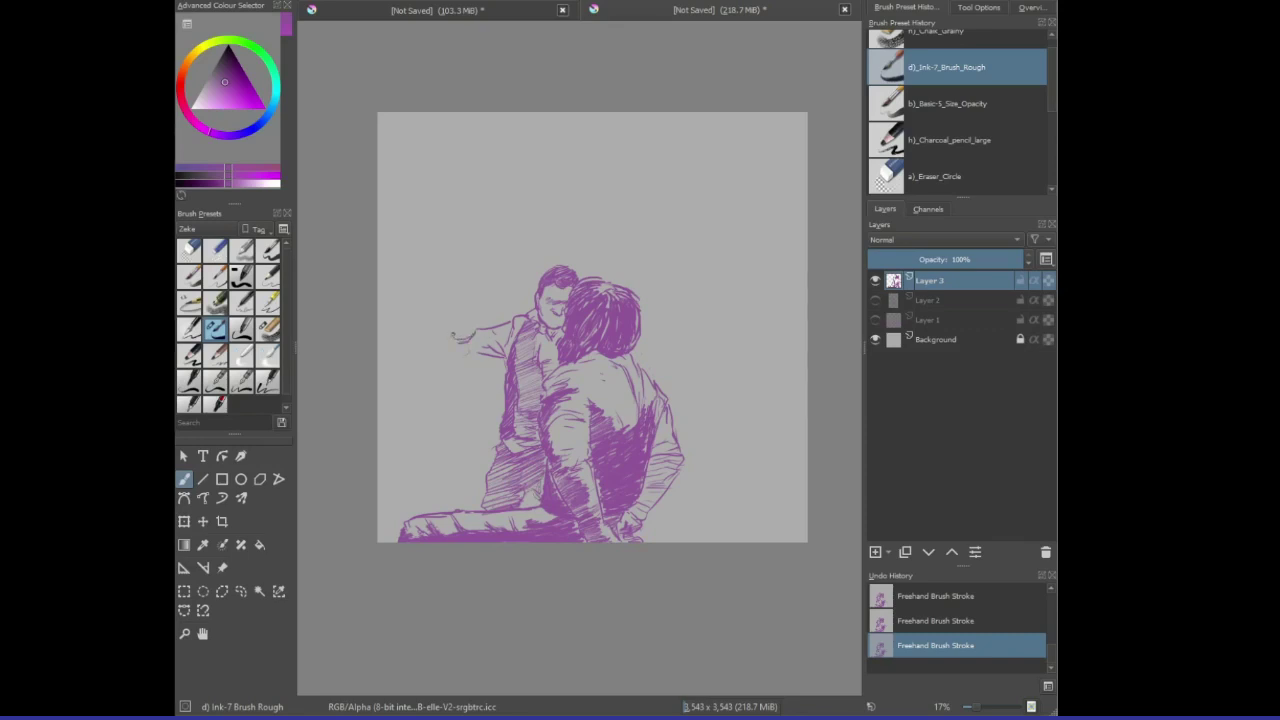
- Draw the second man's raised forearm with clenched fist and shaded rolled sleeve, and add an uneven ground line behind both figures
mouse_move(465, 292)
mouse_down()
mouse_move(452, 330)
mouse_move(469, 336)
mouse_up()
mouse_move(444, 344)
mouse_down()
mouse_move(468, 348)
mouse_move(464, 358)
mouse_move(490, 342)
mouse_up()
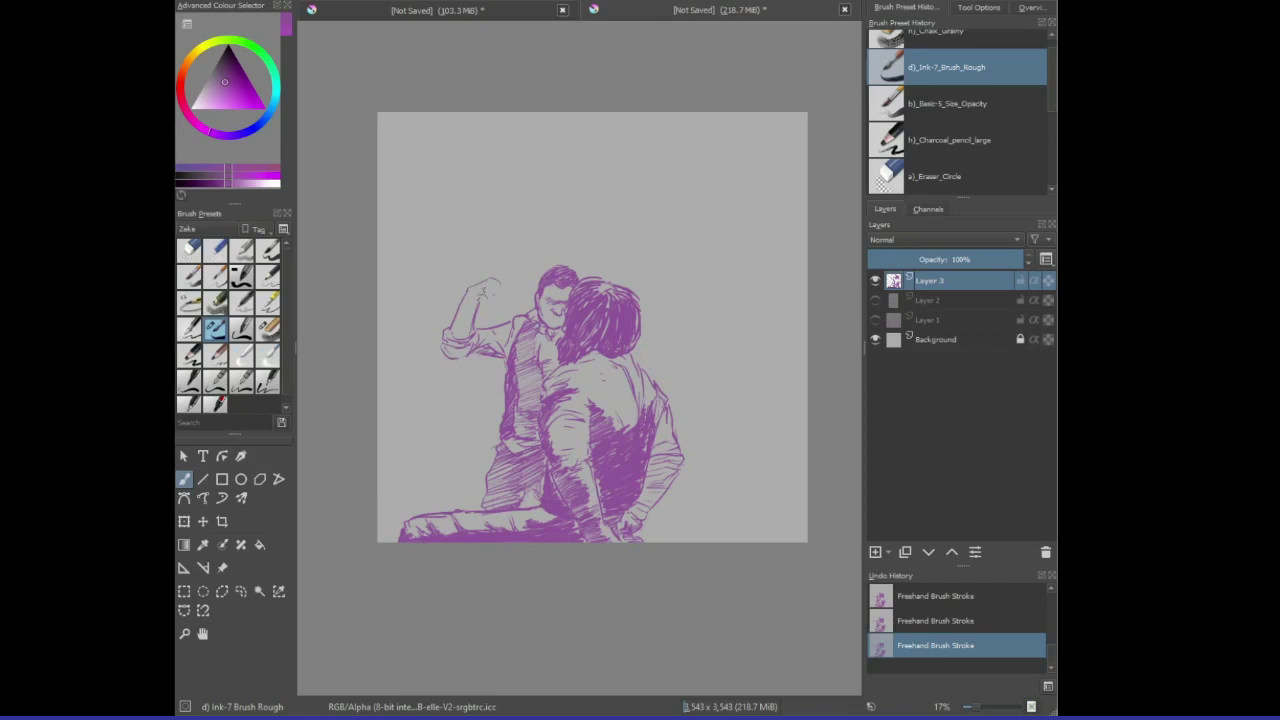
drag(493, 283, 494, 297)
drag(471, 317, 455, 339)
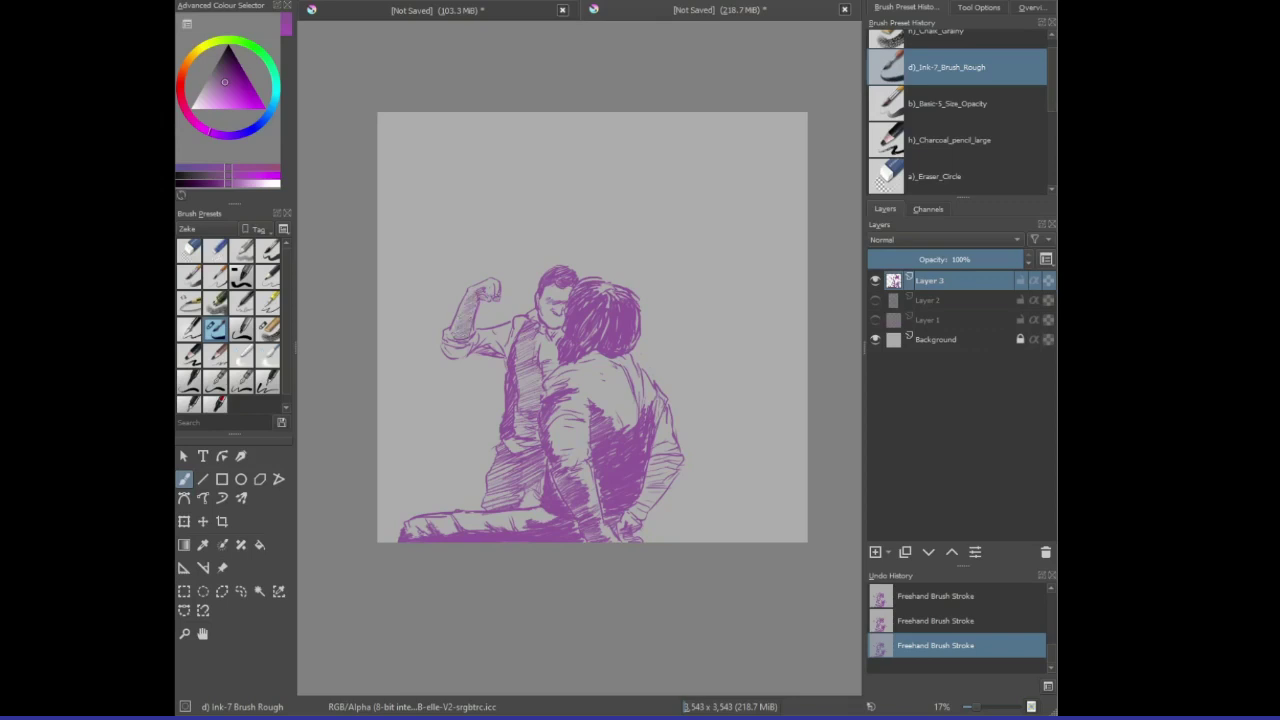
mouse_move(464, 344)
mouse_down()
mouse_move(446, 356)
mouse_move(466, 348)
mouse_up()
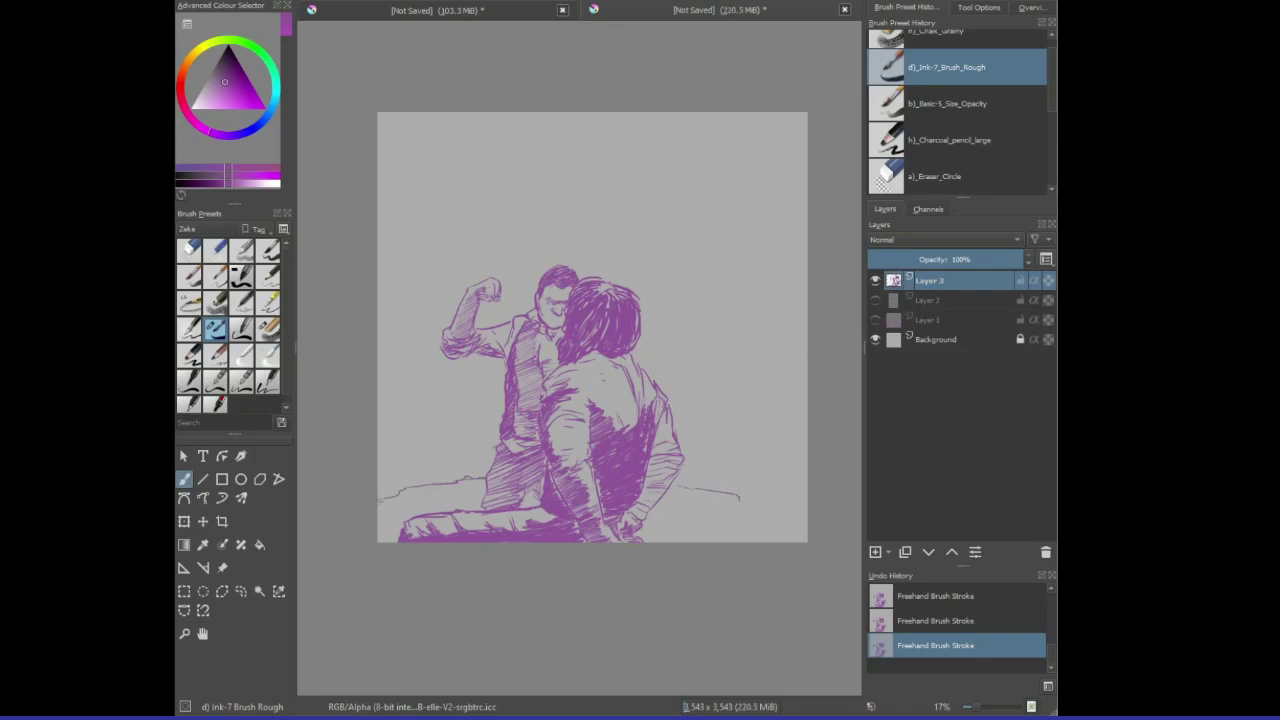
drag(740, 497, 800, 527)
- Try ink strokes in the empty background above the ground line beside the seated figure, and undo them
mouse_move(786, 487)
mouse_down()
mouse_move(730, 472)
mouse_move(800, 455)
mouse_move(690, 455)
mouse_move(757, 406)
mouse_up()
key(ctrl+z)
key(ctrl+z)
key(ctrl+z)
key(ctrl+z)
key(ctrl+z)
key(ctrl+z)
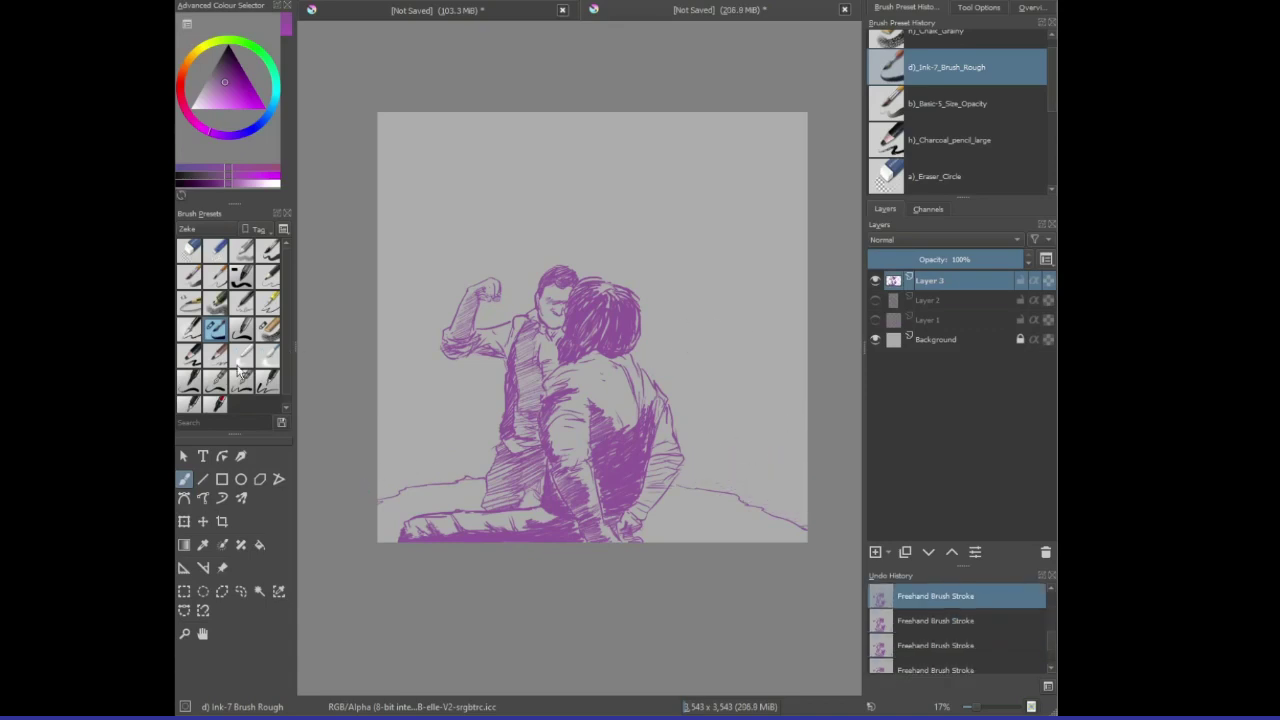
- Cover the background above the ground line with broad purple strokes around both figures using the Chalk Grainy preset
click(267, 329)
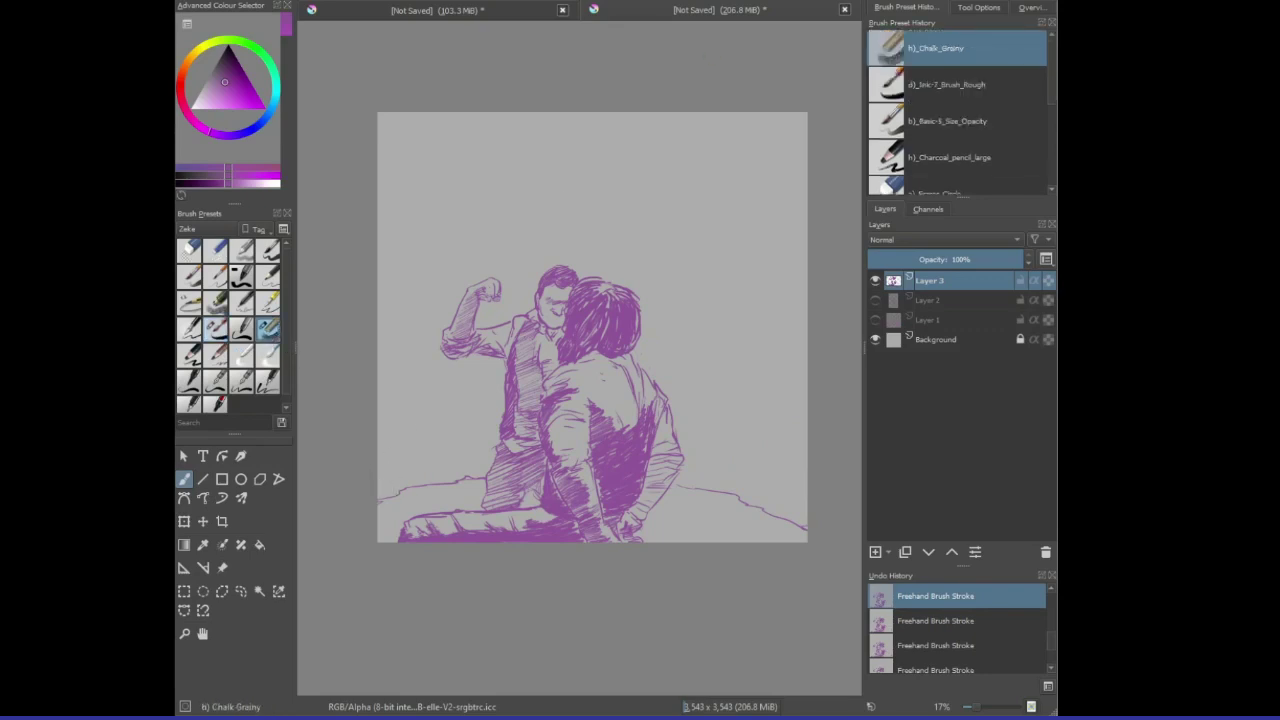
mouse_move(395, 440)
mouse_down()
mouse_move(385, 470)
mouse_move(366, 294)
mouse_move(375, 240)
mouse_move(440, 118)
mouse_move(423, 106)
mouse_move(371, 126)
mouse_move(354, 164)
mouse_move(360, 151)
mouse_move(634, 114)
mouse_move(789, 257)
mouse_move(780, 214)
mouse_move(778, 245)
mouse_up()
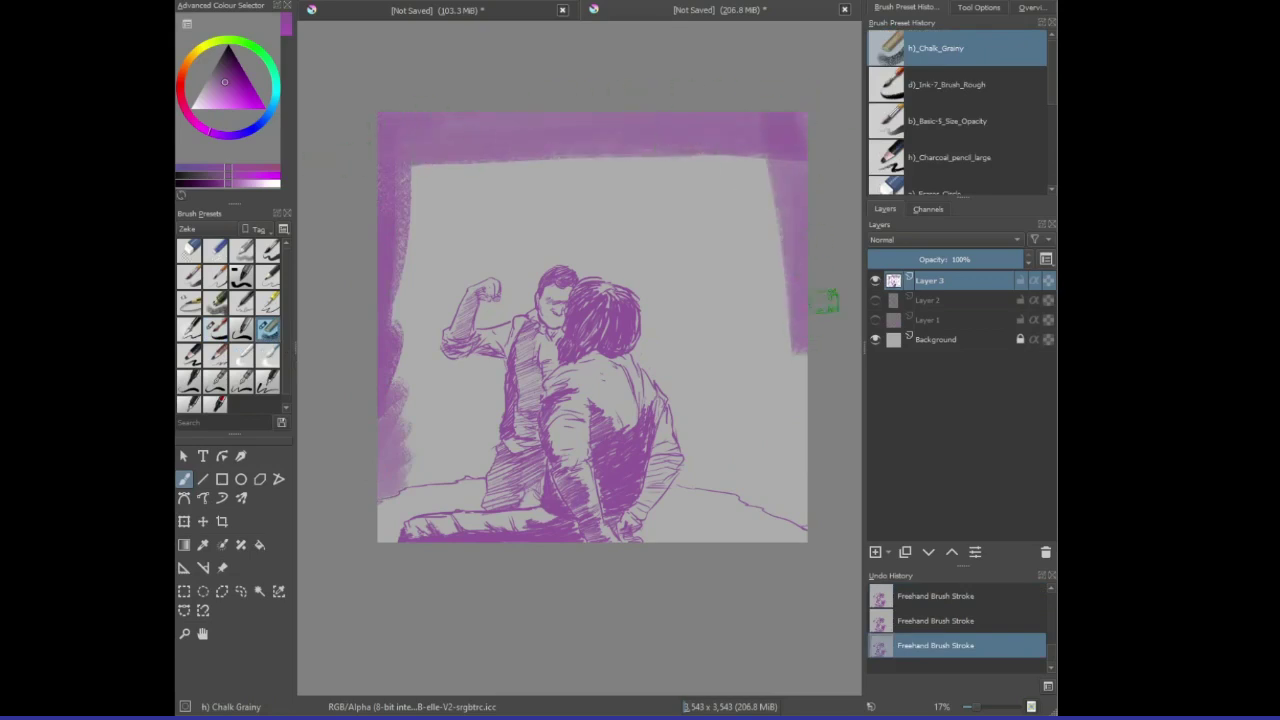
mouse_move(825, 302)
mouse_down()
mouse_move(777, 133)
mouse_move(810, 344)
mouse_move(800, 518)
mouse_move(752, 488)
mouse_move(757, 472)
mouse_move(735, 458)
mouse_move(693, 482)
mouse_move(731, 478)
mouse_move(695, 436)
mouse_move(699, 452)
mouse_move(672, 375)
mouse_move(649, 357)
mouse_move(657, 323)
mouse_move(675, 344)
mouse_move(667, 253)
mouse_move(721, 405)
mouse_move(680, 172)
mouse_move(705, 362)
mouse_move(733, 365)
mouse_move(755, 407)
mouse_move(763, 492)
mouse_move(740, 182)
mouse_move(783, 372)
mouse_move(770, 460)
mouse_move(740, 193)
mouse_move(710, 142)
mouse_move(748, 333)
mouse_move(748, 447)
mouse_move(765, 390)
mouse_up()
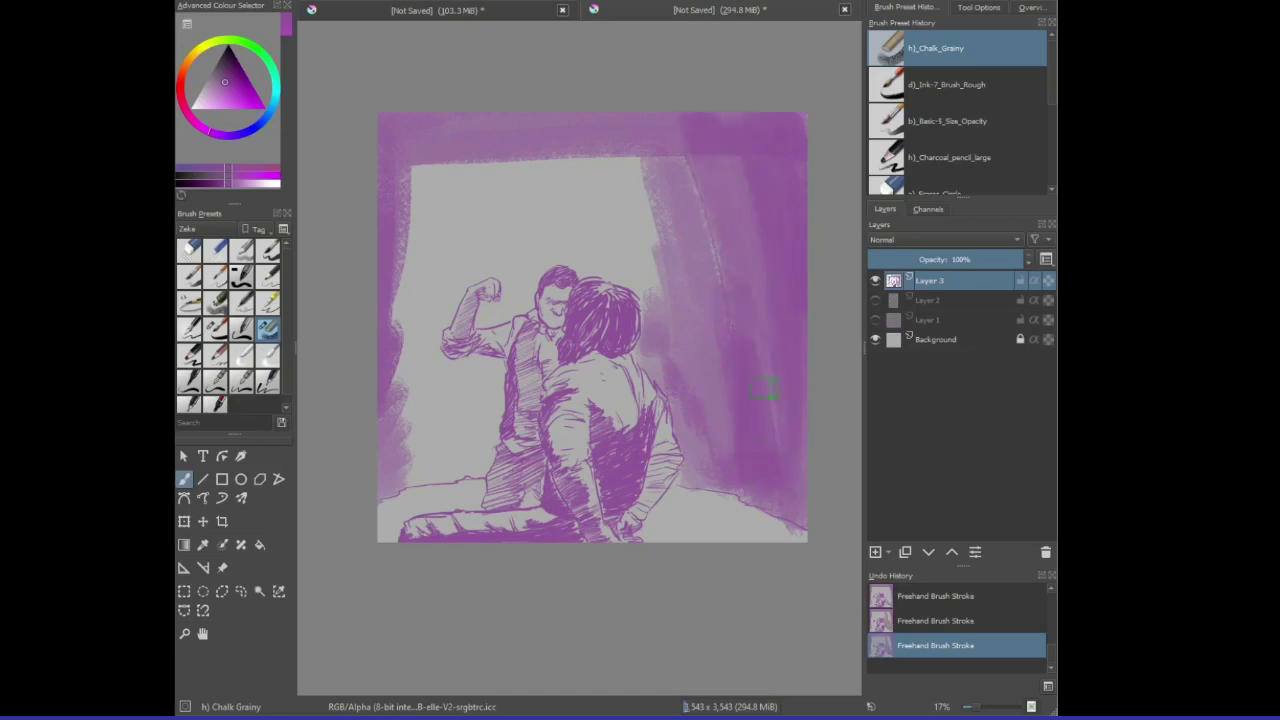
mouse_move(697, 137)
mouse_down()
mouse_move(682, 170)
mouse_move(700, 318)
mouse_move(690, 395)
mouse_move(639, 257)
mouse_move(615, 268)
mouse_move(583, 252)
mouse_move(616, 234)
mouse_move(610, 180)
mouse_move(598, 225)
mouse_move(550, 172)
mouse_move(553, 255)
mouse_move(528, 262)
mouse_move(519, 293)
mouse_move(485, 315)
mouse_move(485, 300)
mouse_move(500, 305)
mouse_move(487, 313)
mouse_move(517, 302)
mouse_move(527, 258)
mouse_move(515, 258)
mouse_move(533, 252)
mouse_move(507, 150)
mouse_move(499, 258)
mouse_move(510, 268)
mouse_move(485, 262)
mouse_move(485, 237)
mouse_move(482, 257)
mouse_move(515, 260)
mouse_move(465, 266)
mouse_move(402, 322)
mouse_move(440, 236)
mouse_move(453, 263)
mouse_move(495, 143)
mouse_move(550, 250)
mouse_move(562, 150)
mouse_up()
key(ctrl+z)
key(ctrl+z)
mouse_move(430, 165)
mouse_down()
mouse_move(447, 300)
mouse_move(417, 330)
mouse_move(401, 384)
mouse_move(423, 368)
mouse_move(417, 398)
mouse_move(385, 465)
mouse_move(429, 445)
mouse_move(442, 460)
mouse_move(417, 468)
mouse_move(479, 455)
mouse_move(461, 455)
mouse_move(477, 438)
mouse_move(469, 428)
mouse_move(406, 453)
mouse_move(454, 380)
mouse_move(425, 387)
mouse_move(430, 350)
mouse_move(474, 362)
mouse_move(462, 414)
mouse_move(484, 418)
mouse_move(462, 461)
mouse_move(438, 465)
mouse_move(445, 443)
mouse_move(407, 445)
mouse_move(434, 400)
mouse_move(417, 403)
mouse_move(493, 374)
mouse_move(481, 377)
mouse_move(498, 314)
mouse_up()
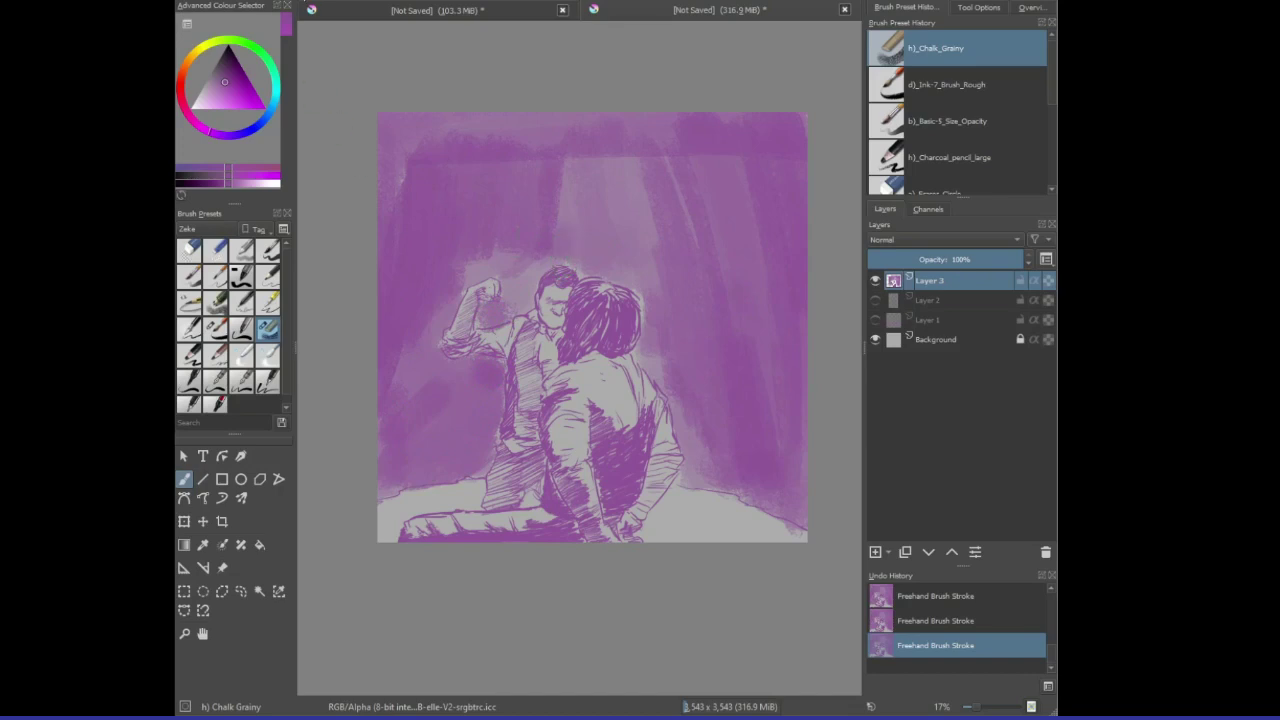
- Refine the chalk background around the raised fist, along the outer edge and beside the seated figure's back, undoing stray strokes
key(ctrl+z)
key(ctrl+z)
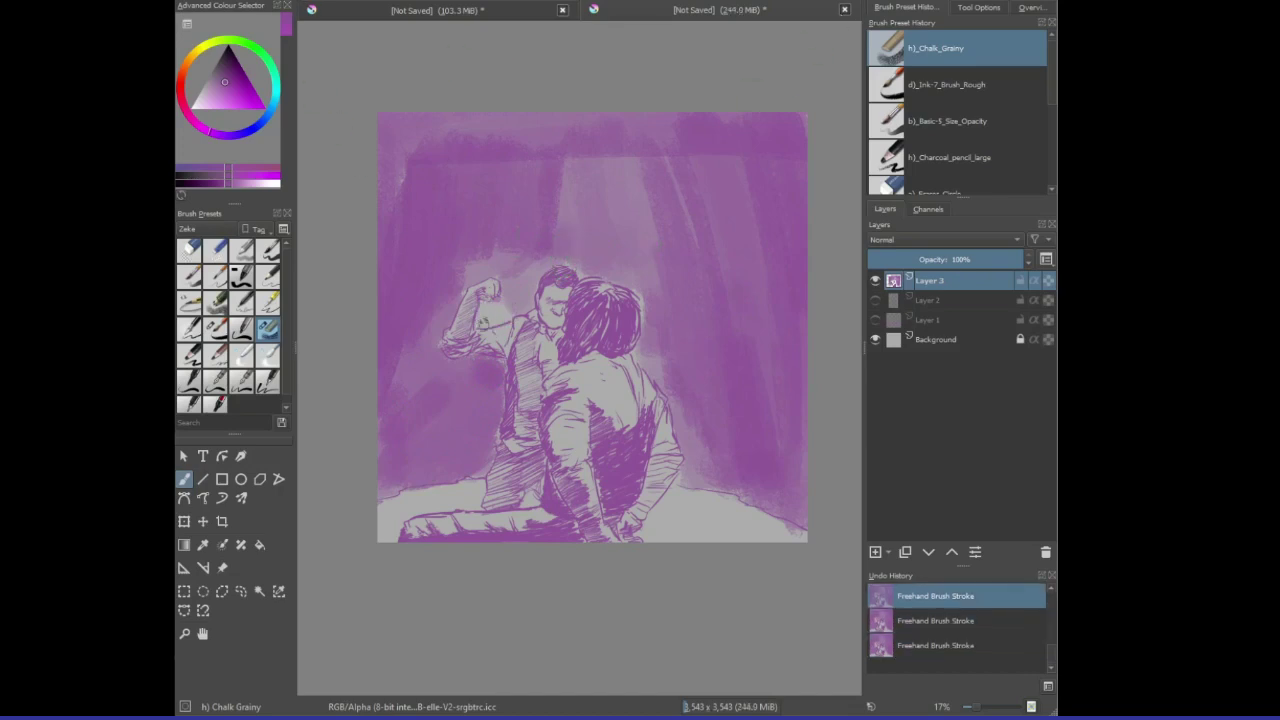
key(ctrl+shift+z)
key(ctrl+shift+z)
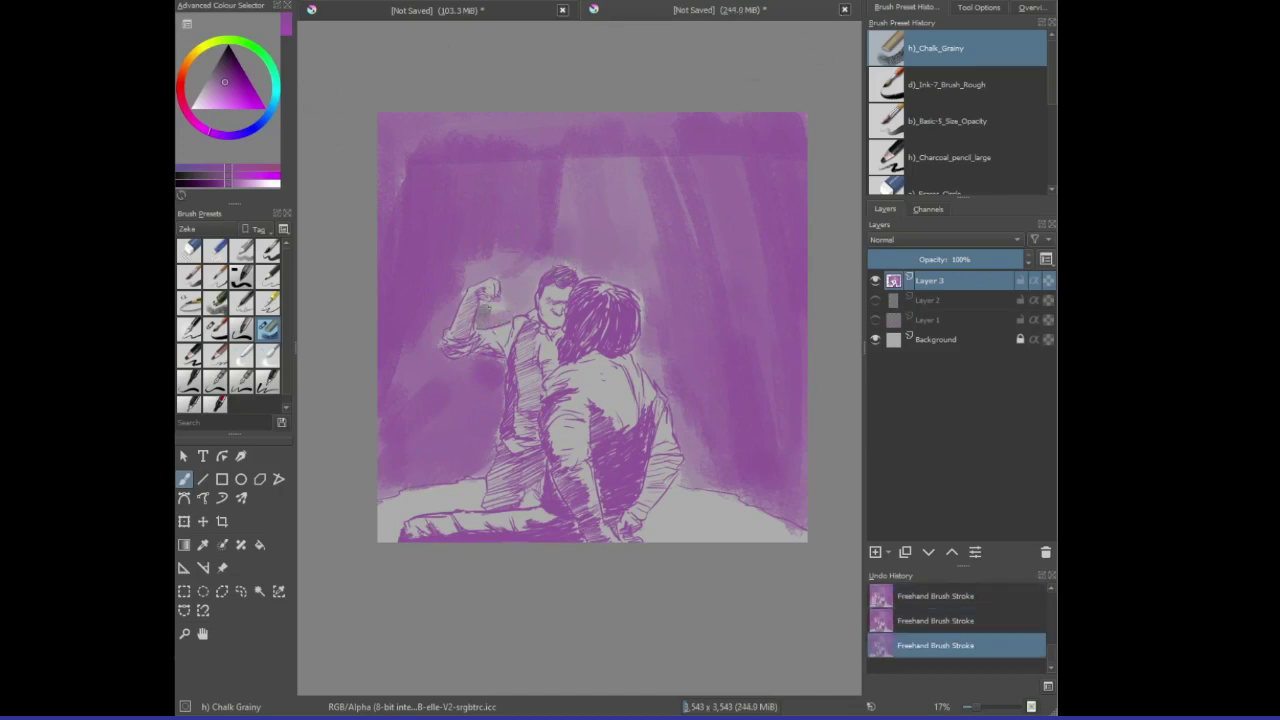
mouse_move(500, 310)
mouse_down()
mouse_move(525, 270)
mouse_move(517, 295)
mouse_move(537, 305)
mouse_move(520, 305)
mouse_move(534, 285)
mouse_move(497, 288)
mouse_move(525, 255)
mouse_move(487, 275)
mouse_move(490, 252)
mouse_move(485, 318)
mouse_move(500, 318)
mouse_move(500, 298)
mouse_move(534, 265)
mouse_move(505, 272)
mouse_move(527, 250)
mouse_move(497, 255)
mouse_move(457, 287)
mouse_move(489, 266)
mouse_up()
key(ctrl+z)
drag(406, 361, 428, 368)
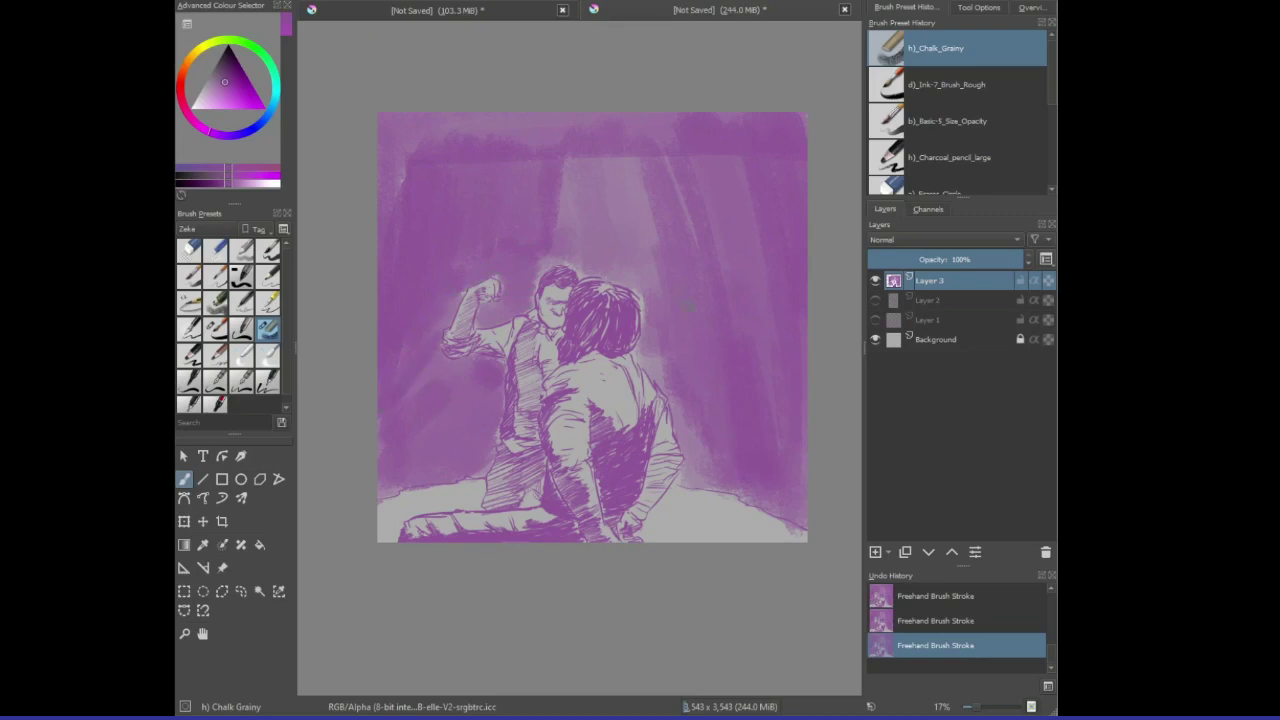
mouse_move(661, 340)
mouse_down()
mouse_move(650, 356)
mouse_move(720, 488)
mouse_up()
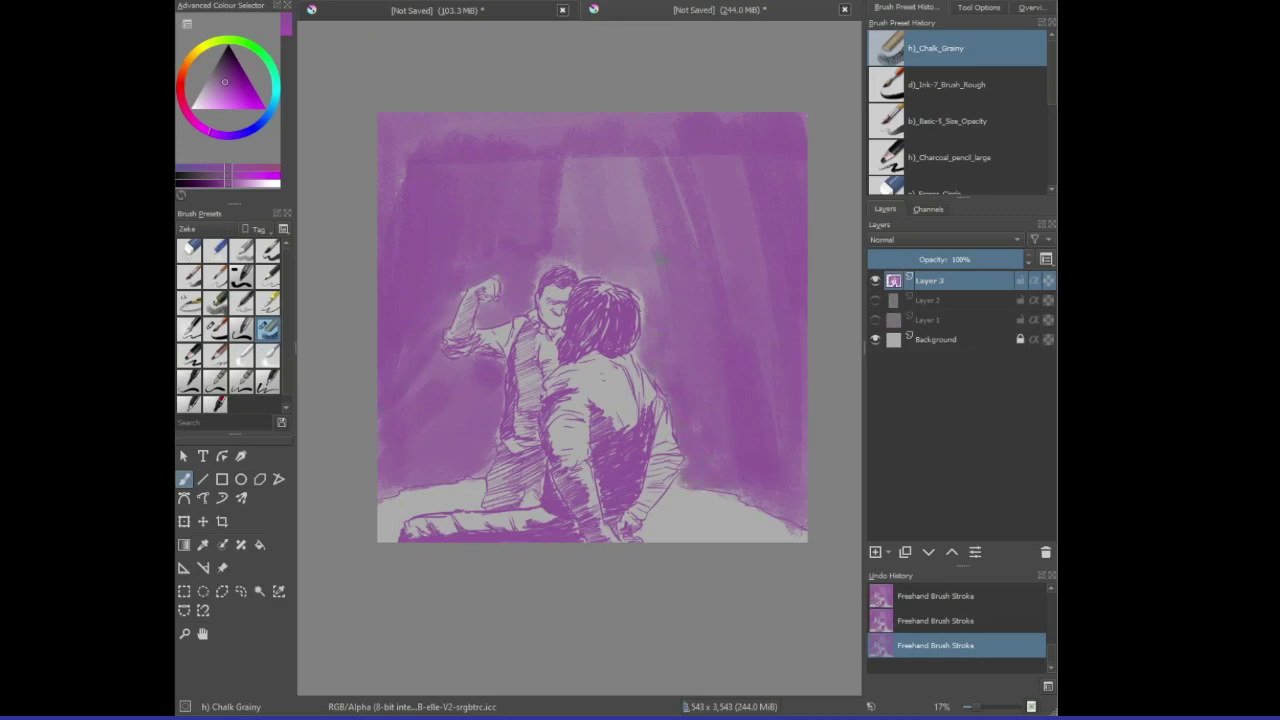
- Try covering the lighter background streak above the two heads with additional chalk strokes
mouse_move(658, 258)
mouse_down()
mouse_move(648, 178)
mouse_move(632, 190)
mouse_move(628, 158)
mouse_move(624, 236)
mouse_move(581, 213)
mouse_move(564, 206)
mouse_up()
key(ctrl+z)
drag(540, 256, 552, 284)
mouse_move(570, 202)
mouse_down()
mouse_move(574, 278)
mouse_move(580, 262)
mouse_up()
mouse_move(580, 164)
mouse_down()
mouse_move(596, 258)
mouse_move(640, 286)
mouse_up()
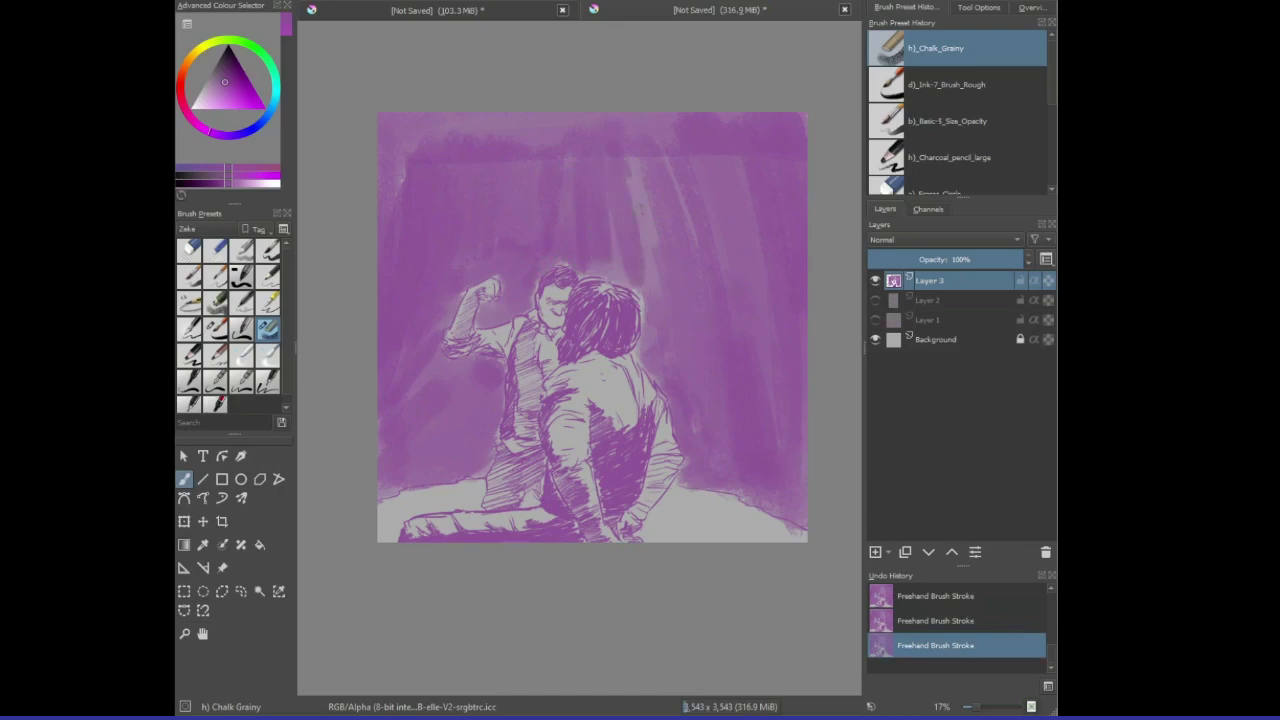
mouse_move(642, 205)
mouse_down()
mouse_move(648, 228)
mouse_move(598, 284)
mouse_up()
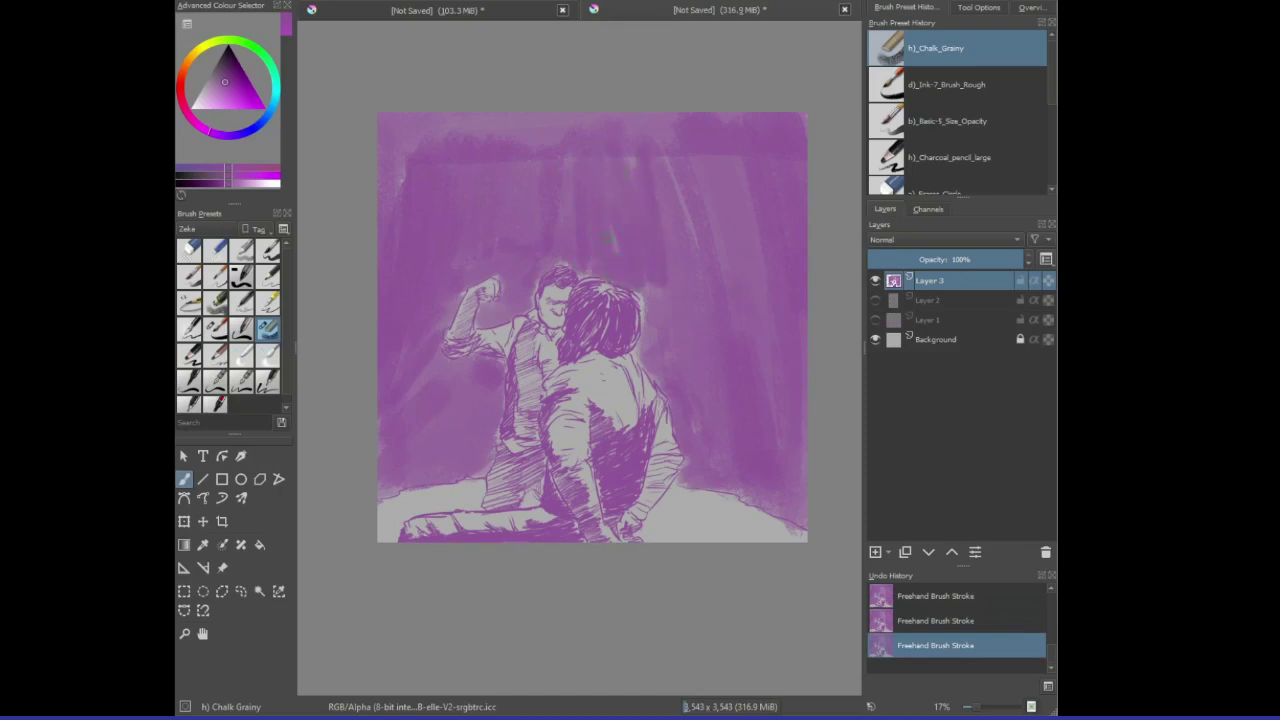
key(ctrl+z)
key(ctrl+shift+z)
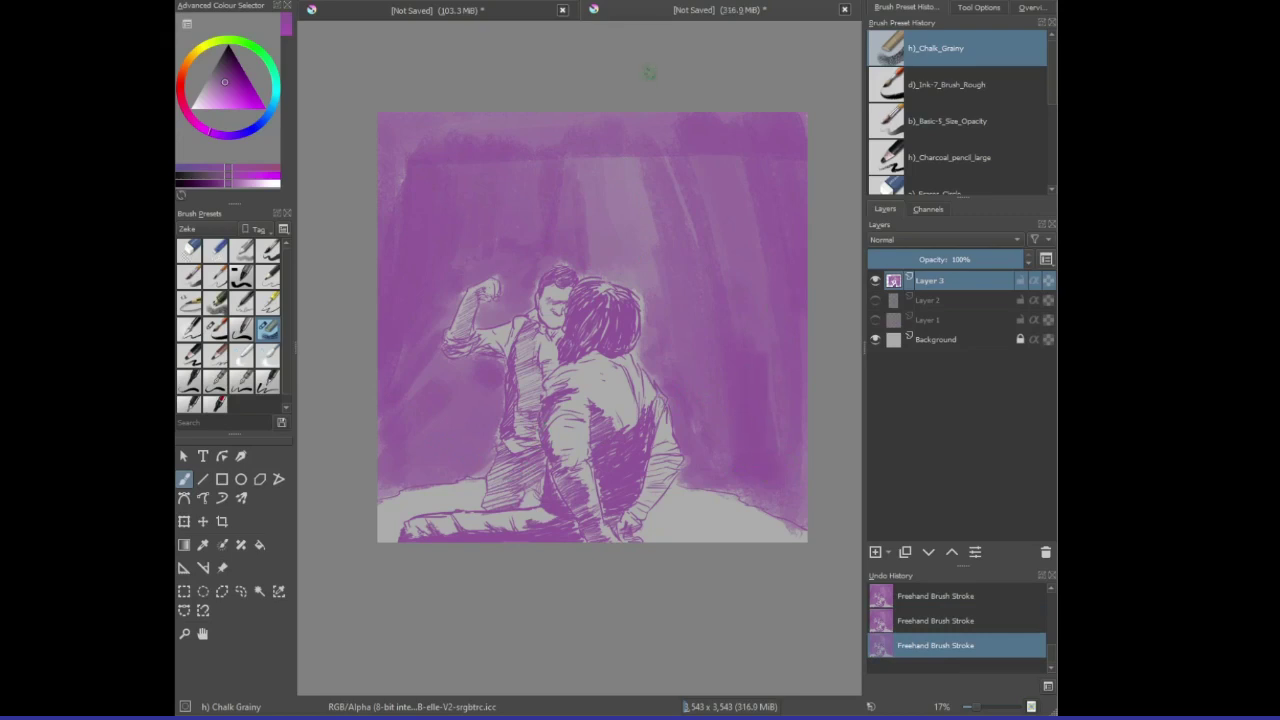
- Pick a darker purple, try painting a standing silhouette in the background behind the seated figure, and undo its strokes
click(230, 69)
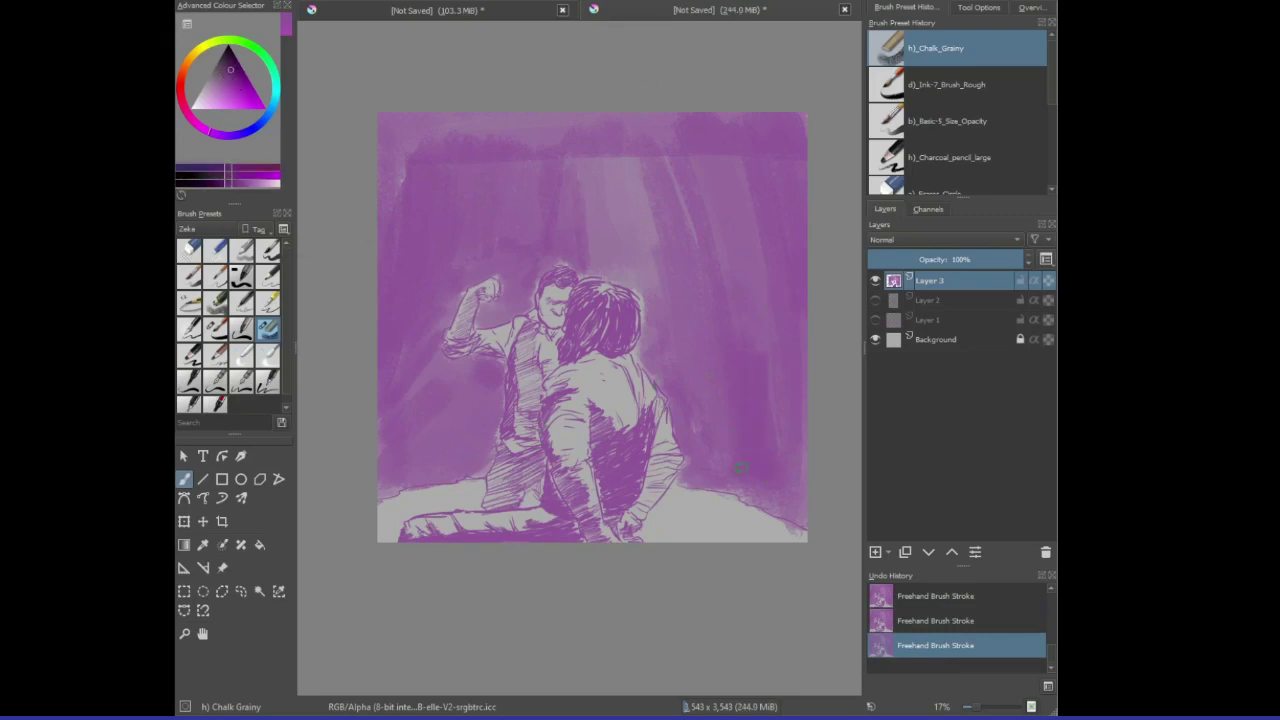
mouse_move(741, 468)
mouse_down()
mouse_move(737, 373)
mouse_move(735, 436)
mouse_move(723, 379)
mouse_move(730, 370)
mouse_move(746, 439)
mouse_move(733, 341)
mouse_move(726, 362)
mouse_move(743, 363)
mouse_move(731, 360)
mouse_move(727, 276)
mouse_move(711, 341)
mouse_move(738, 303)
mouse_move(755, 322)
mouse_move(728, 386)
mouse_up()
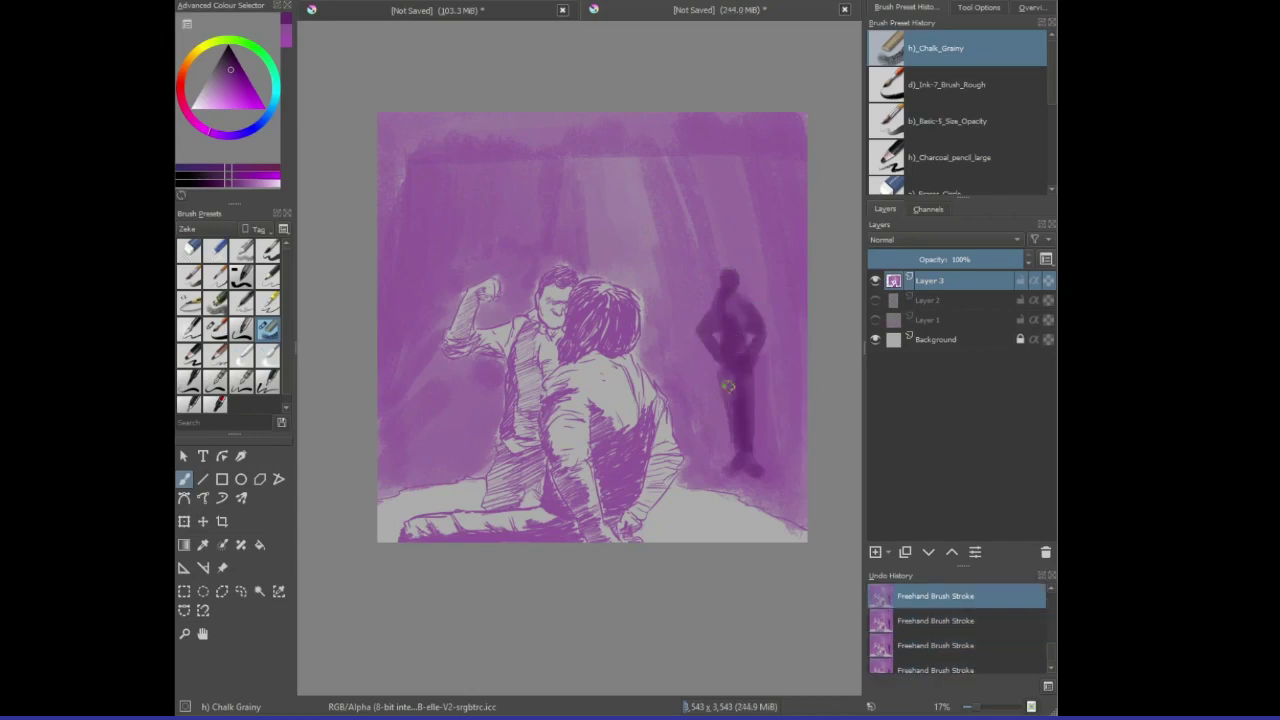
key(ctrl+z)
key(ctrl+z)
key(ctrl+z)
key(ctrl+z)
key(ctrl+z)
key(ctrl+z)
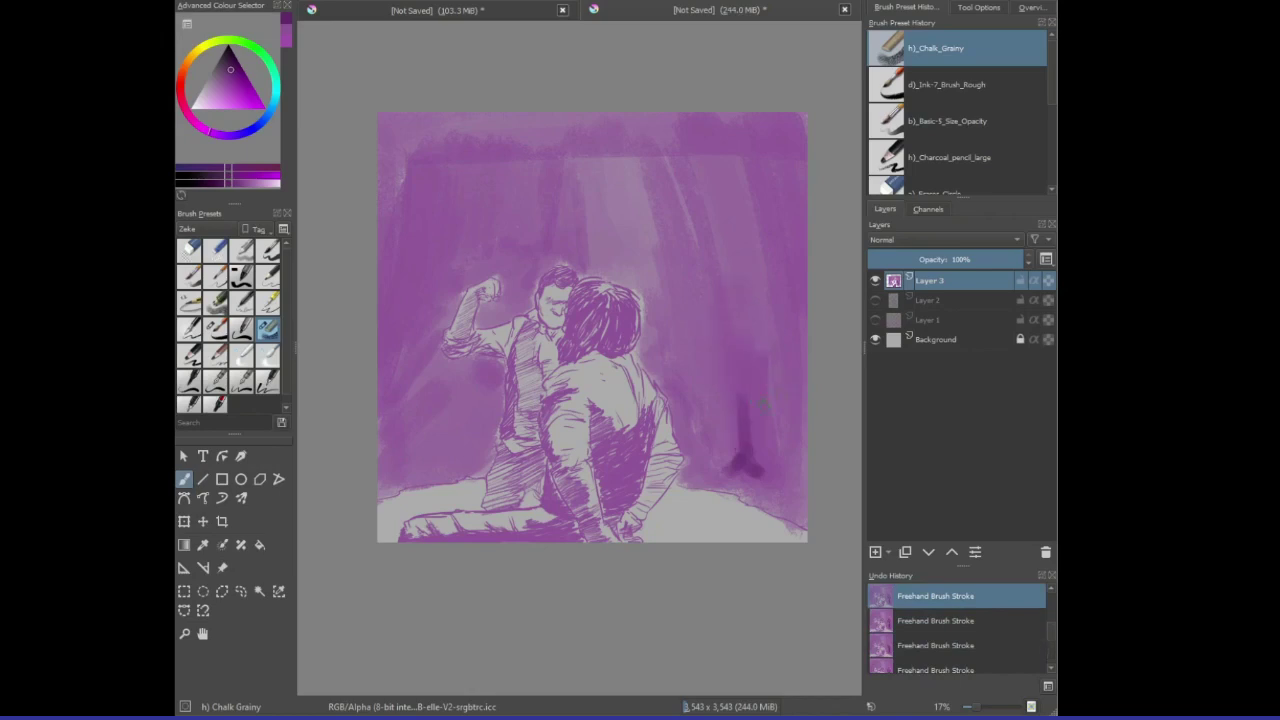
key(ctrl+z)
key(ctrl+z)
- Add a new layer and paint a dark purple standing silhouette with hands on hips in the background behind the seated figure
key(Insert)
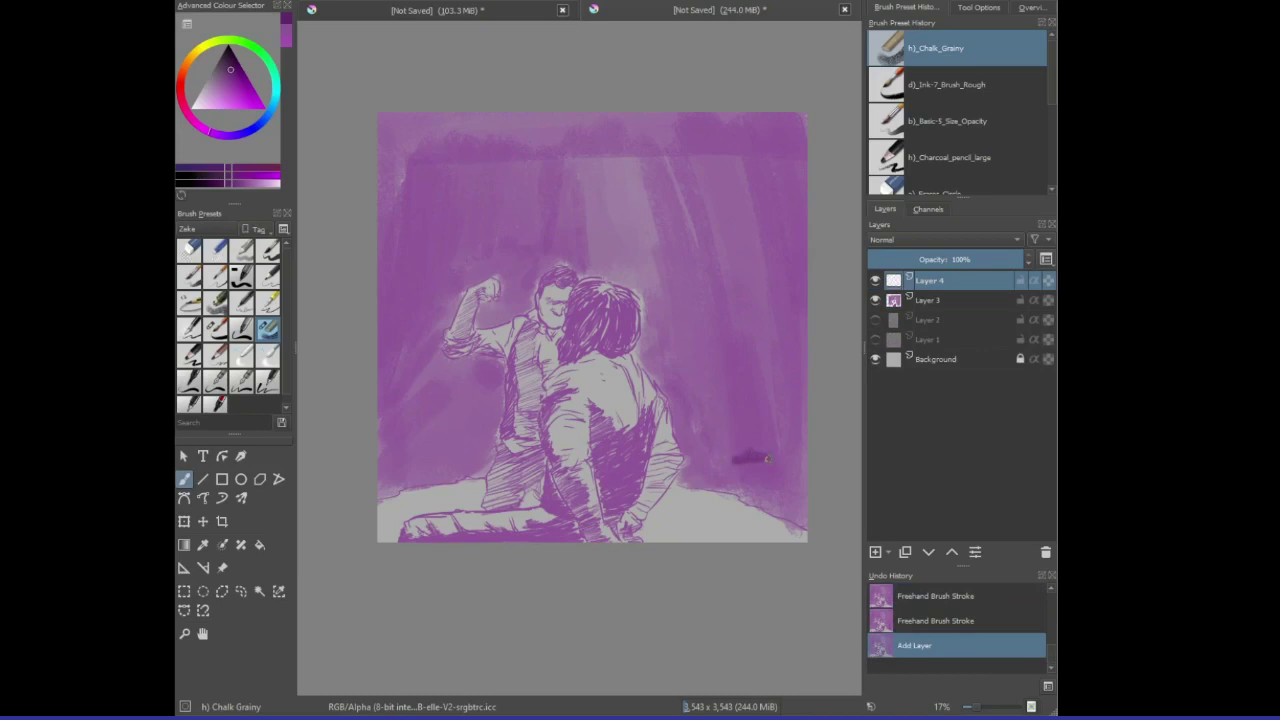
mouse_move(760, 447)
mouse_down()
mouse_move(746, 360)
mouse_move(753, 426)
mouse_move(766, 428)
mouse_move(766, 376)
mouse_move(746, 359)
mouse_move(743, 379)
mouse_move(747, 293)
mouse_move(751, 351)
mouse_move(765, 296)
mouse_move(778, 333)
mouse_move(771, 359)
mouse_move(747, 296)
mouse_move(726, 350)
mouse_move(740, 368)
mouse_move(747, 275)
mouse_move(775, 349)
mouse_move(761, 371)
mouse_move(751, 320)
mouse_move(757, 342)
mouse_move(735, 324)
mouse_move(729, 349)
mouse_move(757, 433)
mouse_move(757, 394)
mouse_up()
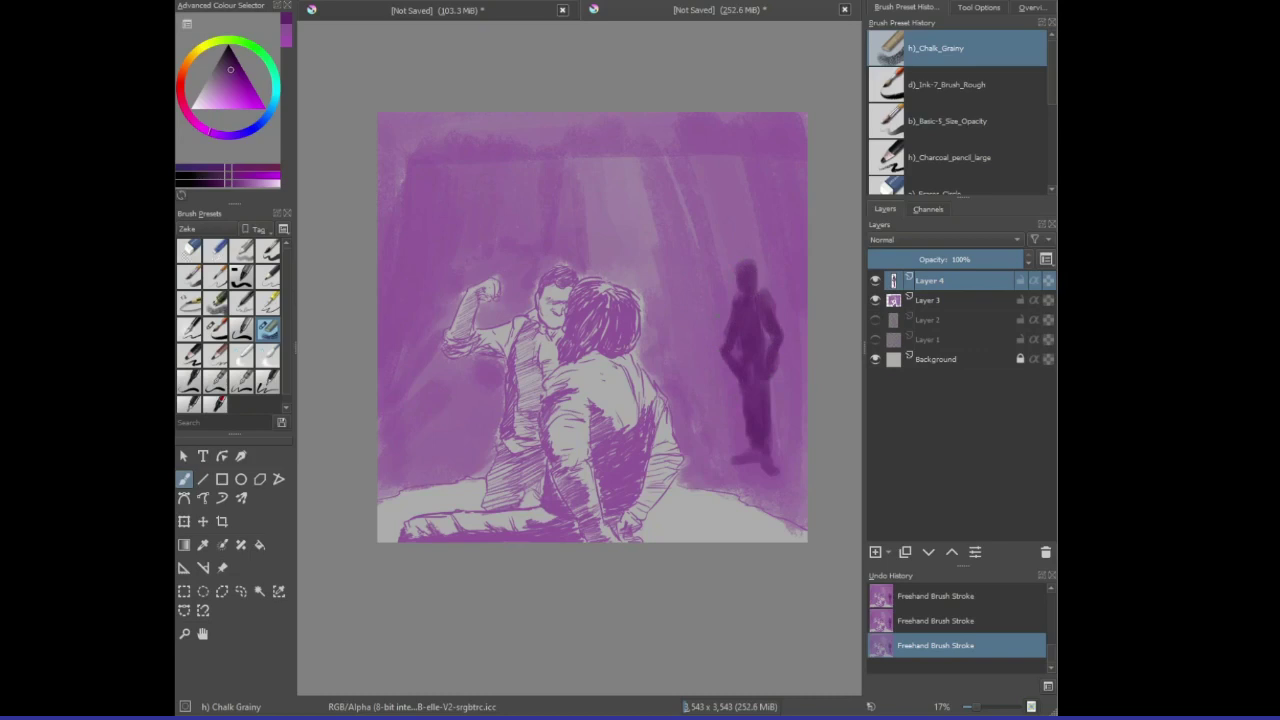
- Undo the dark standing silhouette's brush strokes and the layer added for it
key(ctrl+z)
key(ctrl+z)
key(ctrl+z)
key(ctrl+z)
key(ctrl+z)
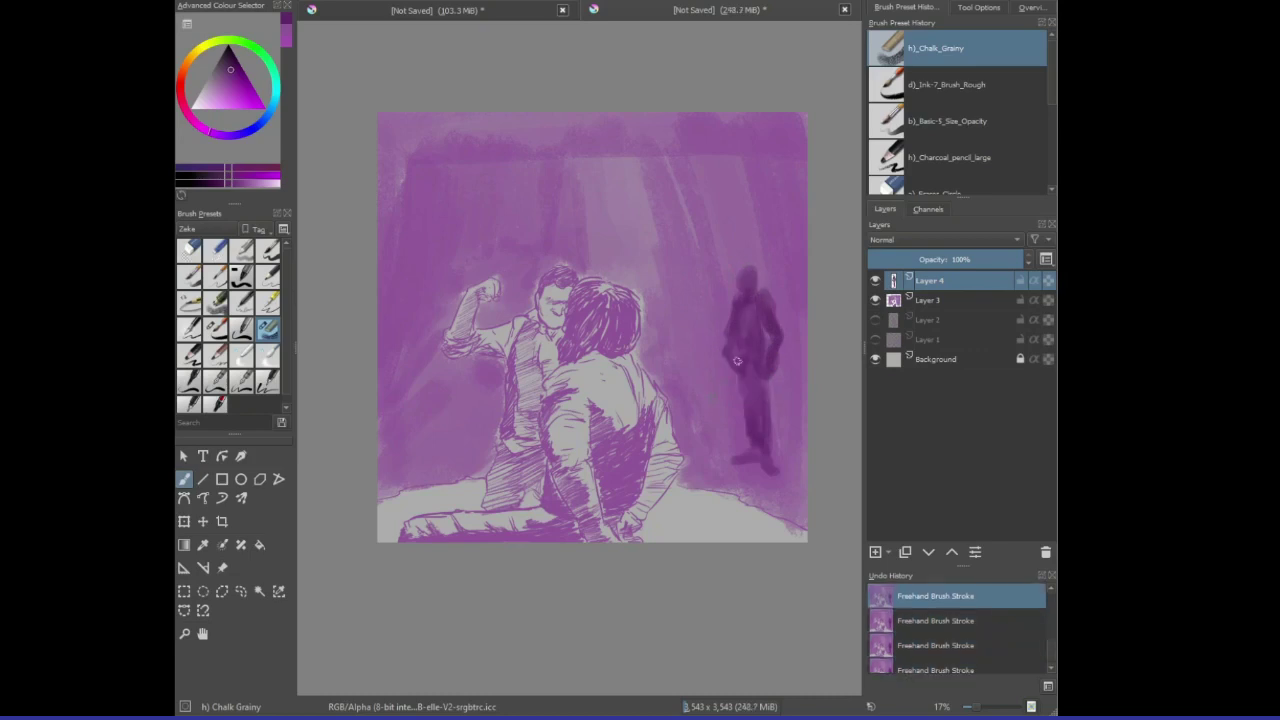
key(ctrl+z)
key(ctrl+z)
key(ctrl+z)
key(ctrl+z)
key(ctrl+z)
key(ctrl+z)
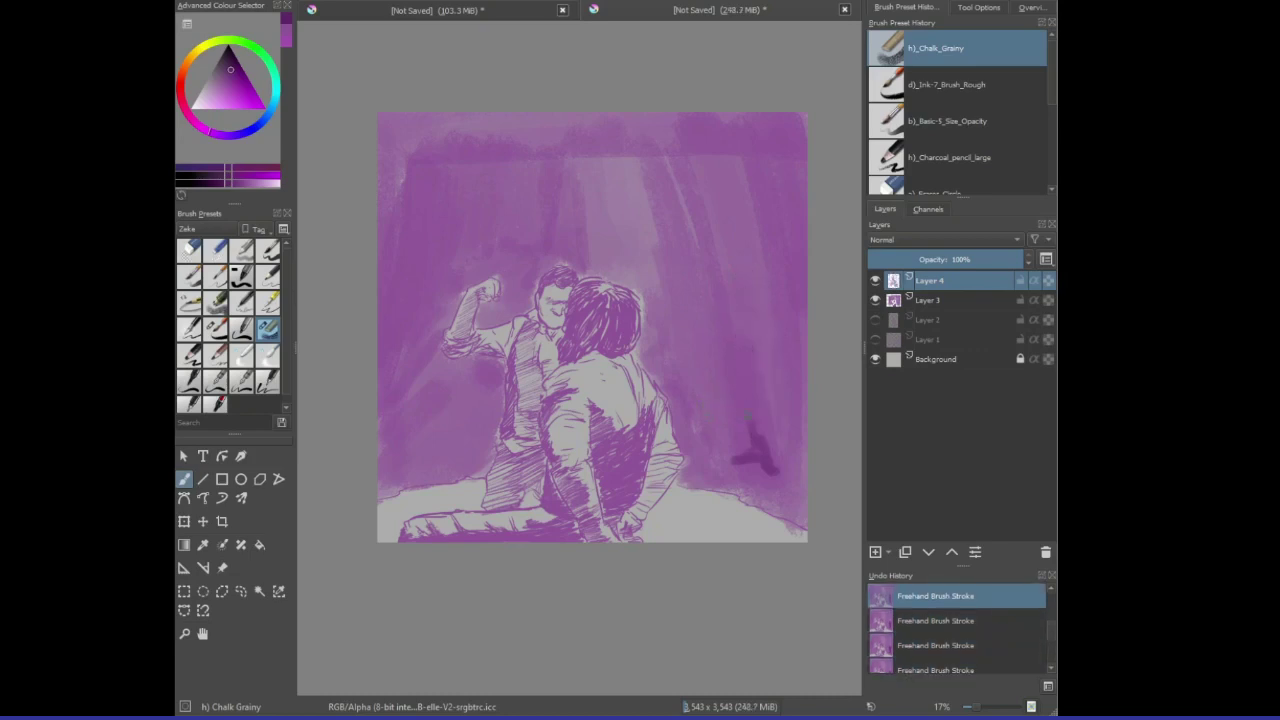
- Switch to the Pencil-6 Quick Shade brush and sketch a dark standing silhouette on Layer 3 in the background behind the seated figure
click(216, 328)
click(216, 302)
click(750, 456)
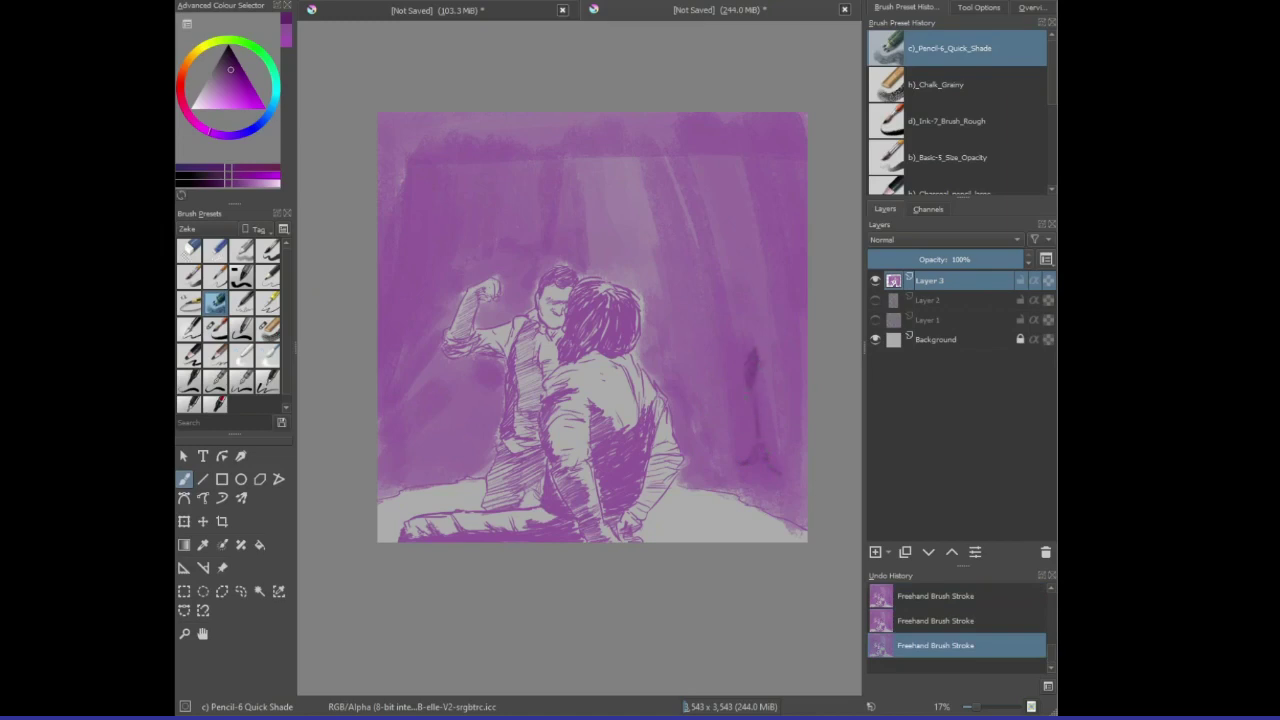
drag(752, 370, 760, 405)
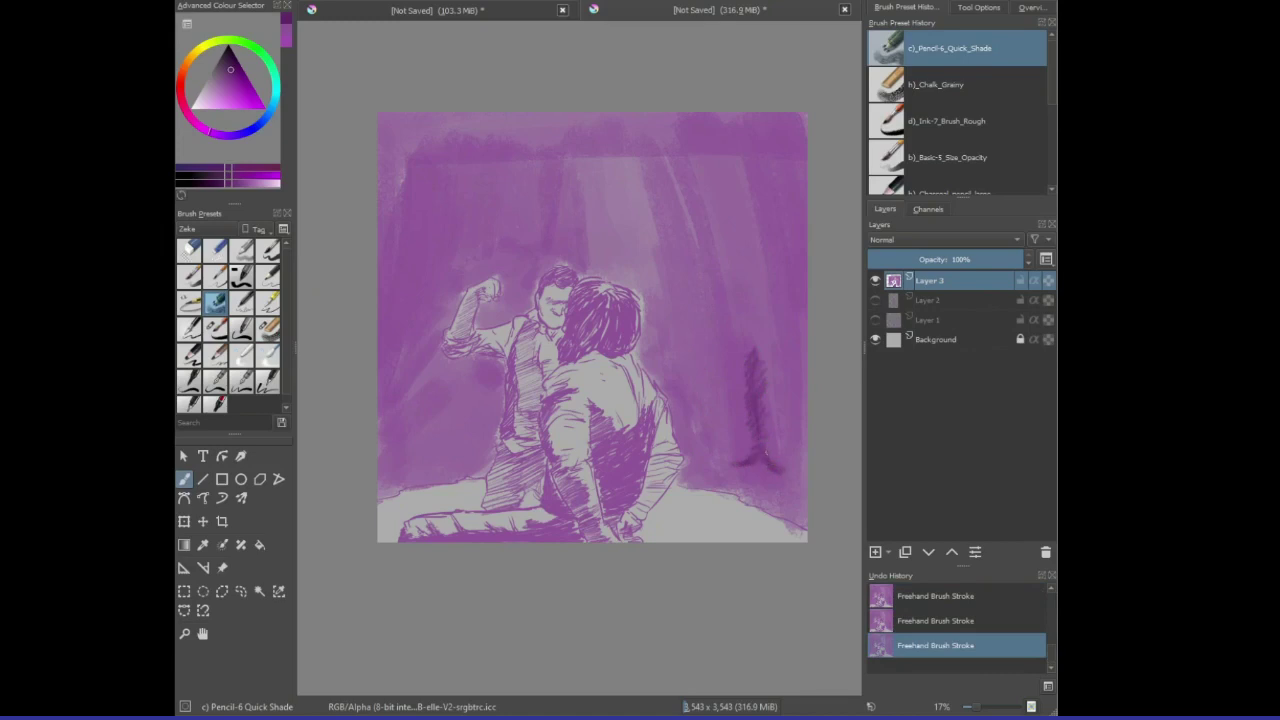
drag(768, 372, 762, 410)
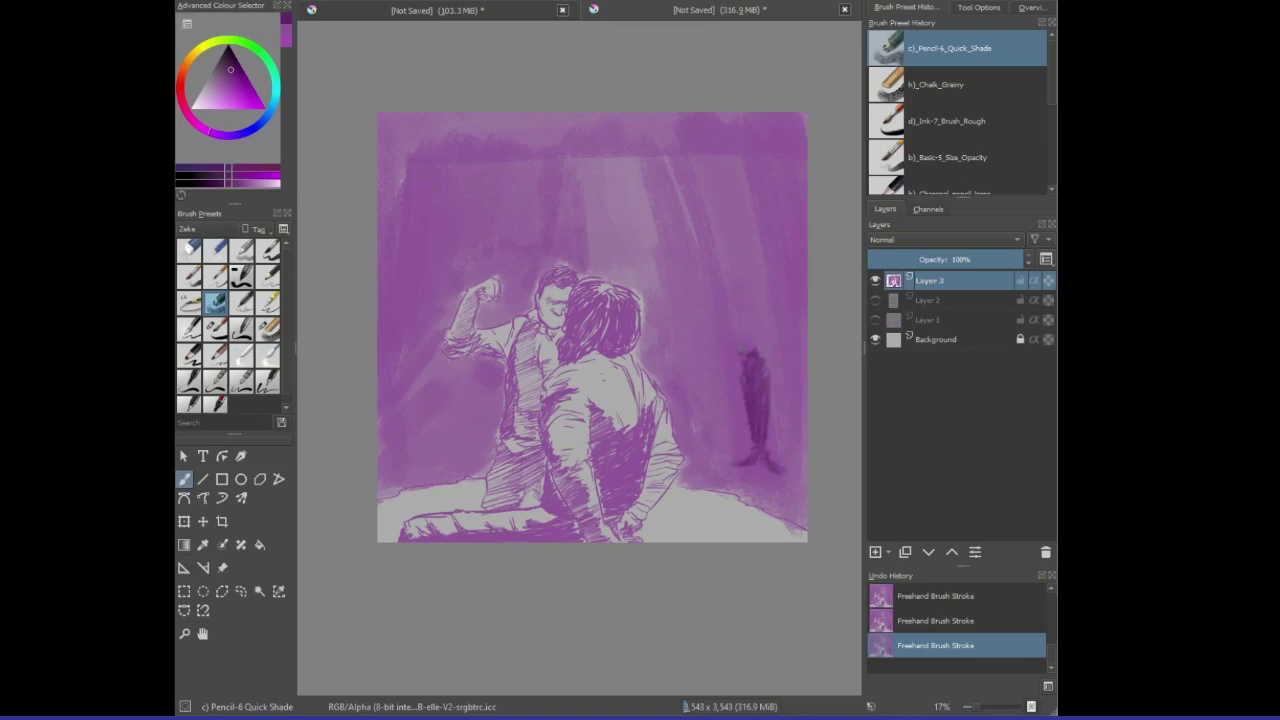
drag(760, 352, 758, 300)
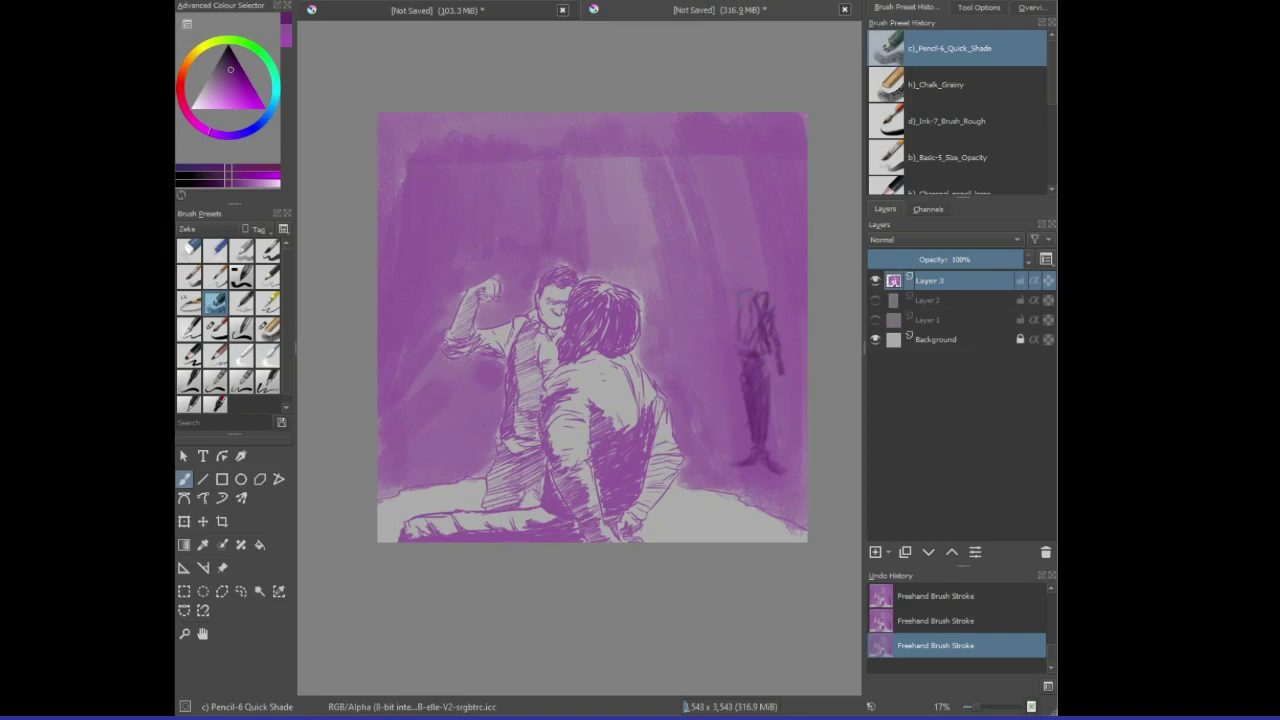
drag(722, 317, 730, 374)
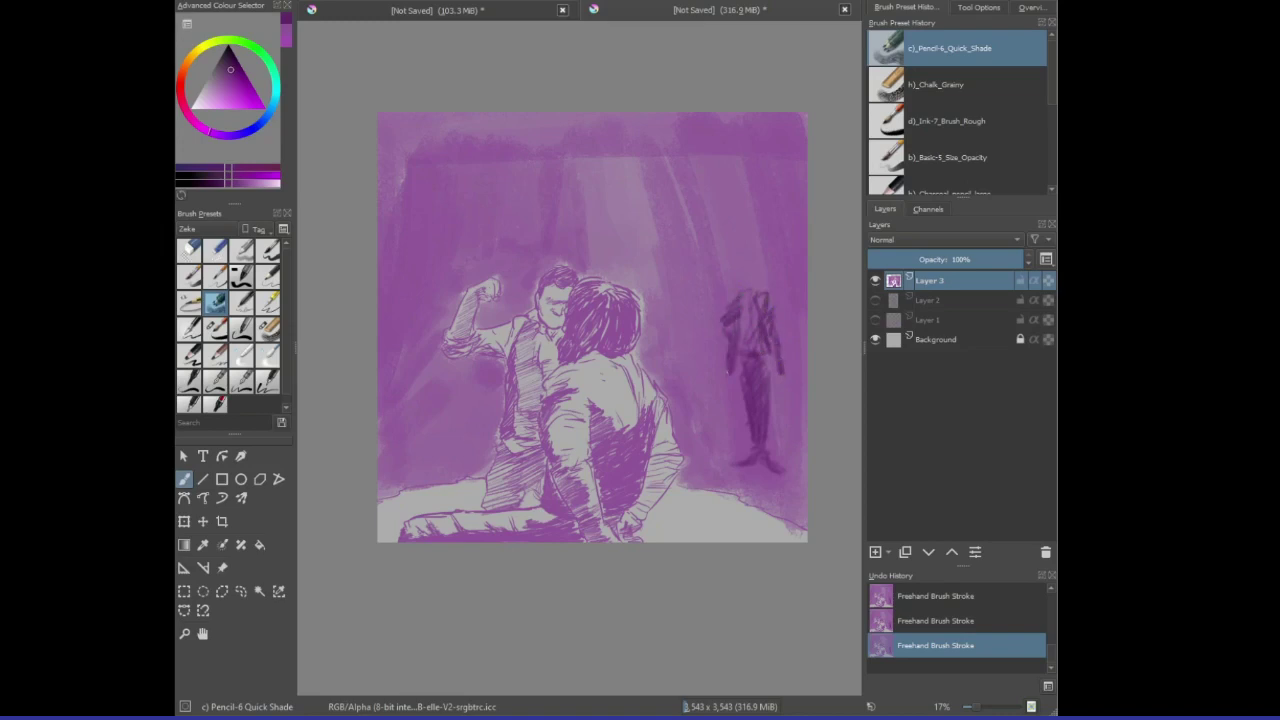
mouse_move(744, 292)
mouse_down()
mouse_move(742, 279)
mouse_move(758, 346)
mouse_up()
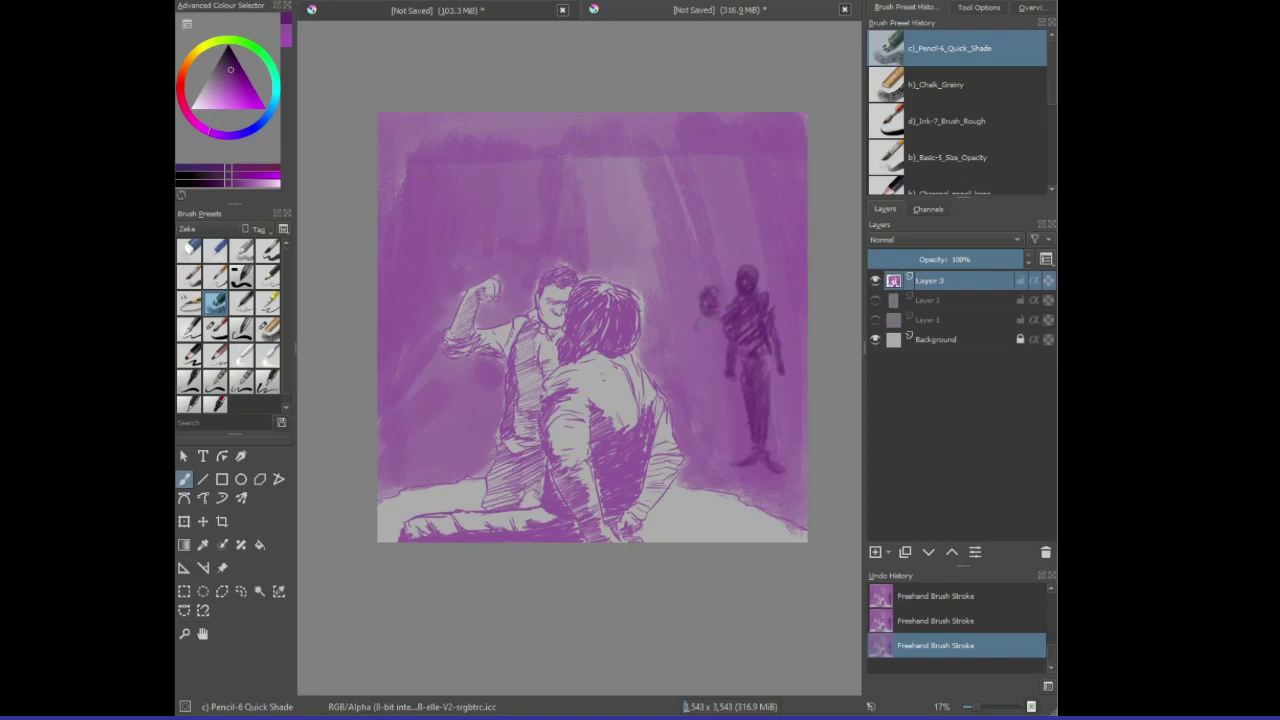
- Sketch two more dark standing silhouettes between the first one and the seated figure's back
drag(700, 322, 708, 382)
mouse_move(689, 392)
mouse_down()
mouse_move(692, 422)
mouse_move(702, 374)
mouse_move(734, 457)
mouse_up()
mouse_move(652, 288)
mouse_down()
mouse_move(658, 305)
mouse_move(670, 333)
mouse_move(658, 333)
mouse_move(658, 355)
mouse_move(656, 333)
mouse_move(660, 382)
mouse_up()
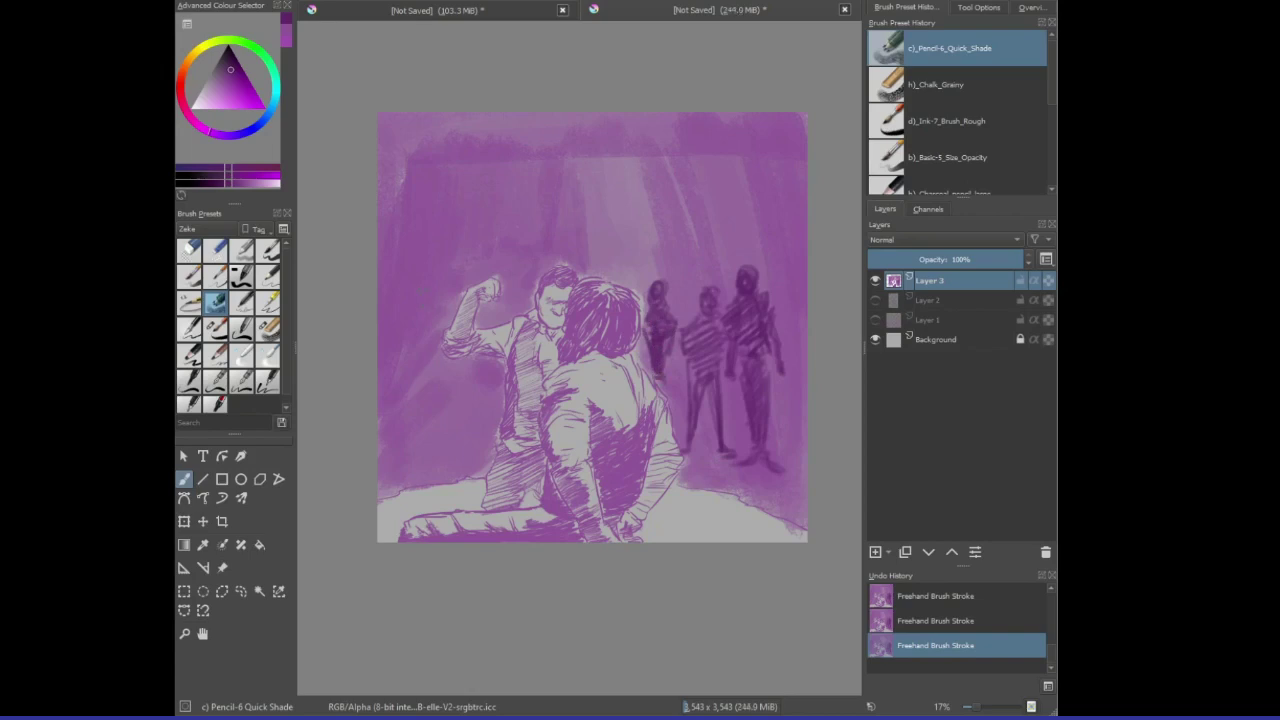
- Sketch three dark standing silhouettes in the background behind the man's raised fist, the outermost one largest and most solid
mouse_move(424, 272)
mouse_down()
mouse_move(419, 316)
mouse_move(411, 303)
mouse_move(394, 323)
mouse_move(408, 320)
mouse_move(402, 339)
mouse_move(407, 311)
mouse_move(389, 313)
mouse_move(398, 326)
mouse_move(399, 312)
mouse_move(381, 350)
mouse_move(411, 335)
mouse_move(419, 357)
mouse_move(391, 373)
mouse_move(400, 477)
mouse_move(403, 394)
mouse_move(422, 358)
mouse_move(410, 358)
mouse_move(414, 476)
mouse_up()
mouse_move(408, 380)
mouse_down()
mouse_move(414, 355)
mouse_move(392, 345)
mouse_move(402, 297)
mouse_move(450, 294)
mouse_move(448, 276)
mouse_move(448, 322)
mouse_move(432, 326)
mouse_move(448, 374)
mouse_move(430, 436)
mouse_up()
mouse_move(440, 363)
mouse_down()
mouse_move(426, 451)
mouse_move(445, 364)
mouse_move(453, 424)
mouse_move(454, 409)
mouse_move(432, 302)
mouse_move(448, 312)
mouse_move(433, 316)
mouse_move(455, 299)
mouse_move(494, 316)
mouse_up()
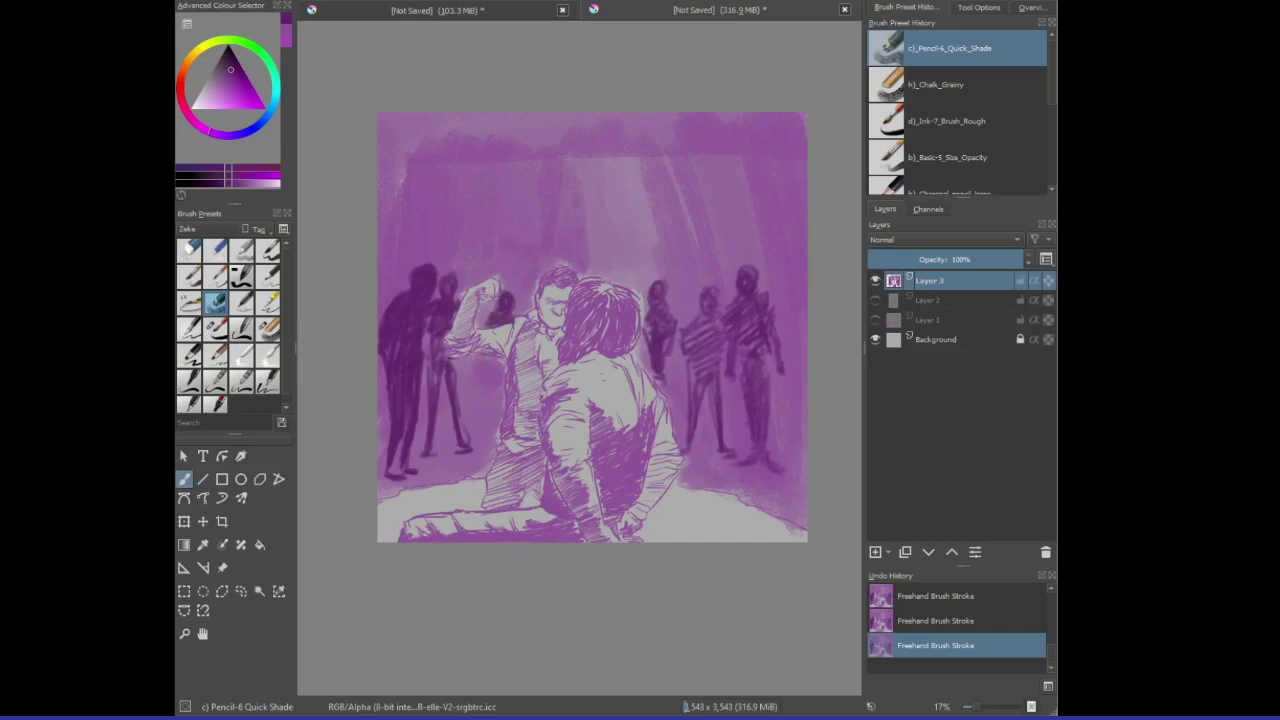
mouse_move(488, 364)
mouse_down()
mouse_move(500, 376)
mouse_move(481, 444)
mouse_up()
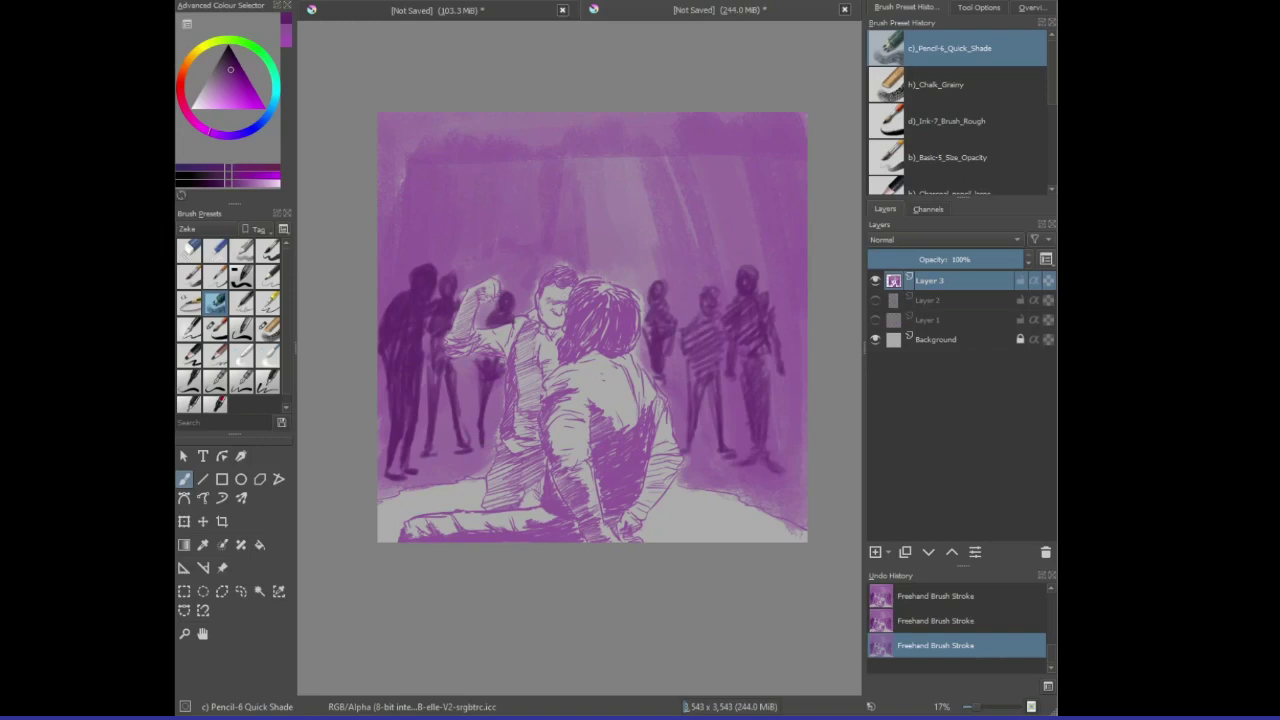
- Pick a lighter purple and cover the upper background above the figures with h) Chalk Grainy strokes, including the light streaks
click(289, 36)
click(268, 328)
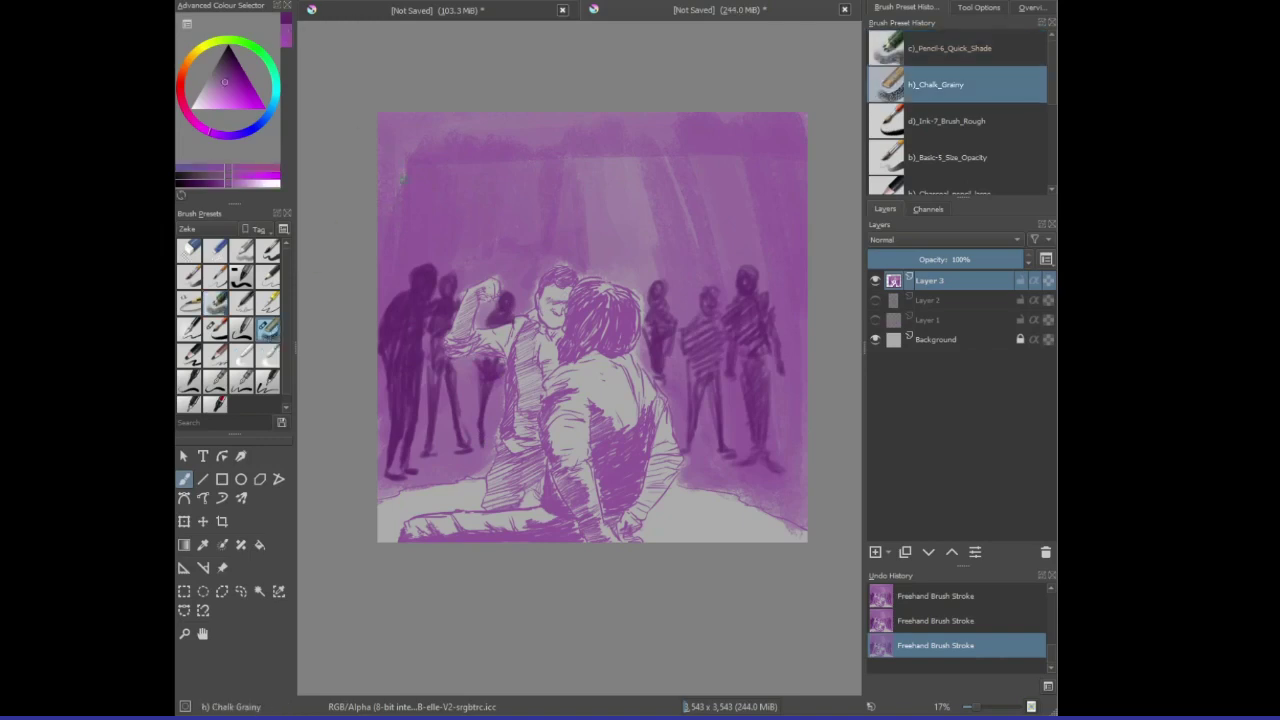
mouse_move(403, 180)
mouse_down()
mouse_move(397, 198)
mouse_move(388, 112)
mouse_move(400, 115)
mouse_move(417, 75)
mouse_move(432, 140)
mouse_move(454, 130)
mouse_move(461, 200)
mouse_move(484, 130)
mouse_move(502, 200)
mouse_move(512, 140)
mouse_move(525, 228)
mouse_move(540, 118)
mouse_move(566, 150)
mouse_move(566, 226)
mouse_move(582, 246)
mouse_move(592, 150)
mouse_move(600, 190)
mouse_move(618, 130)
mouse_move(640, 245)
mouse_move(675, 125)
mouse_move(700, 240)
mouse_move(704, 141)
mouse_move(746, 242)
mouse_move(740, 116)
mouse_up()
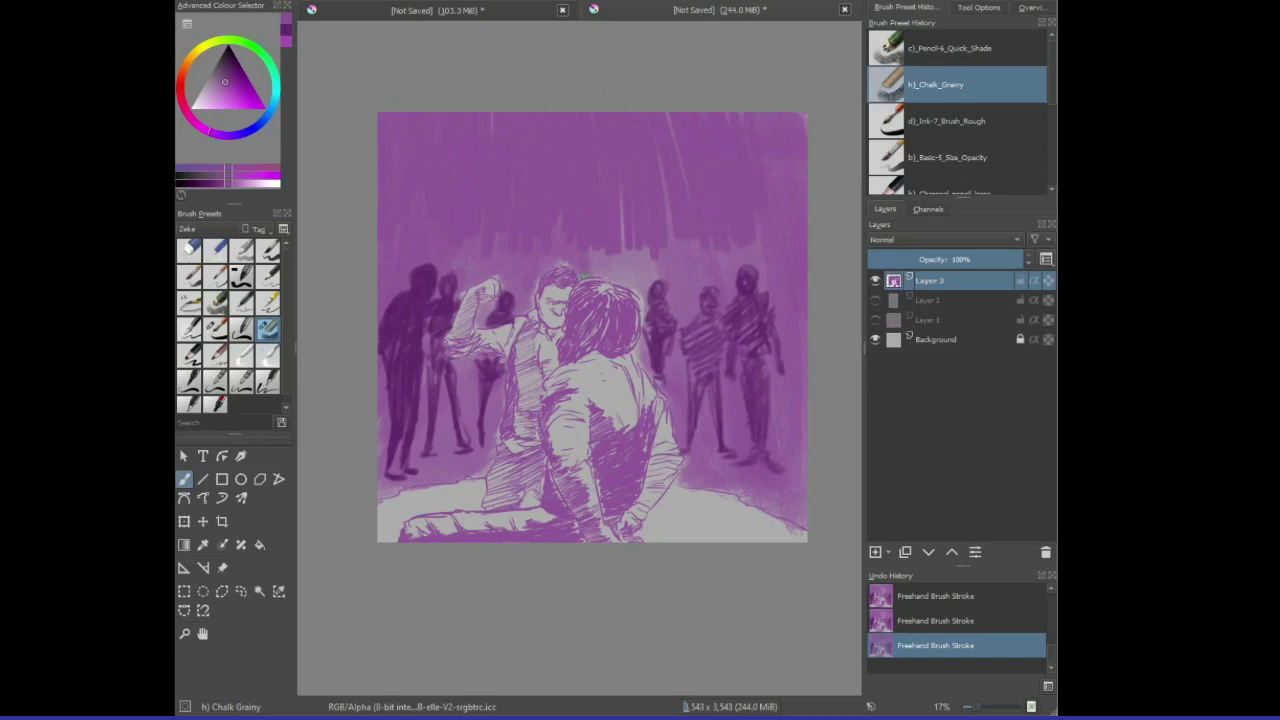
mouse_move(584, 270)
mouse_down()
mouse_move(614, 268)
mouse_move(620, 211)
mouse_move(620, 286)
mouse_move(644, 296)
mouse_move(636, 262)
mouse_move(646, 284)
mouse_move(650, 248)
mouse_move(656, 288)
mouse_move(662, 158)
mouse_up()
drag(670, 238, 674, 246)
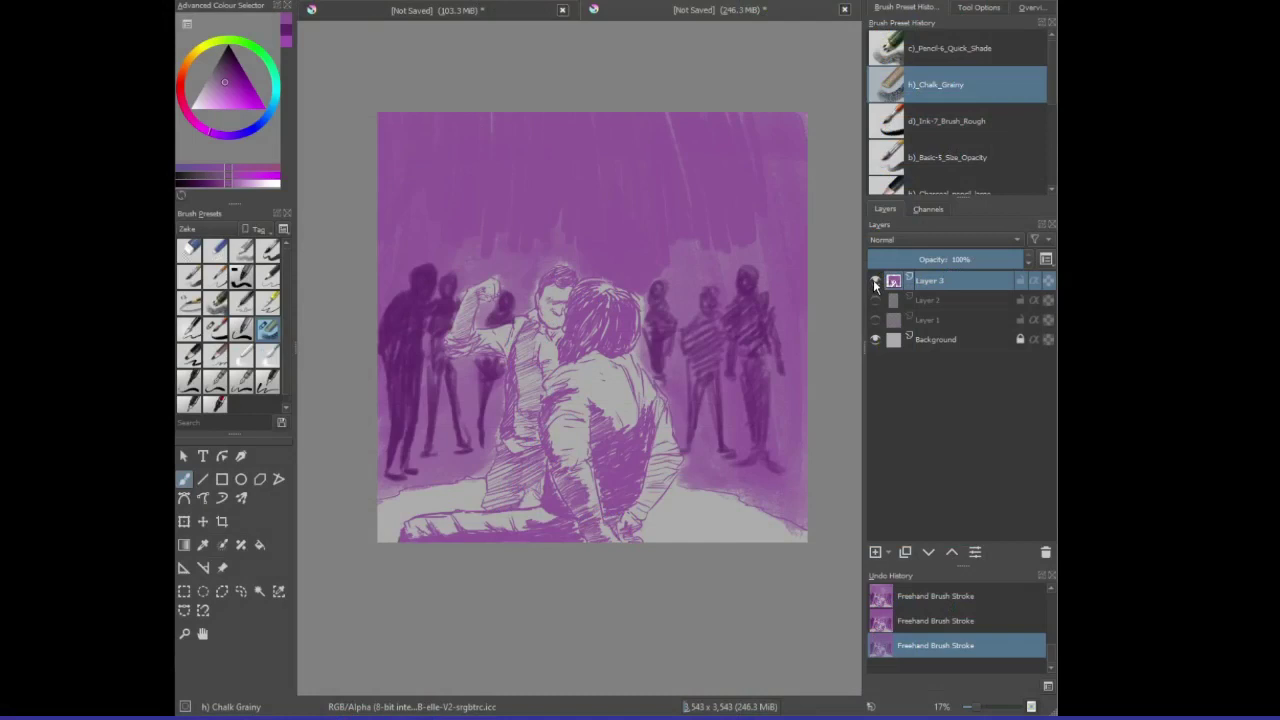
- Hide Layer 3 and review the earlier sketches by showing Layer 2 and Layer 1 one at a time
click(875, 281)
click(877, 300)
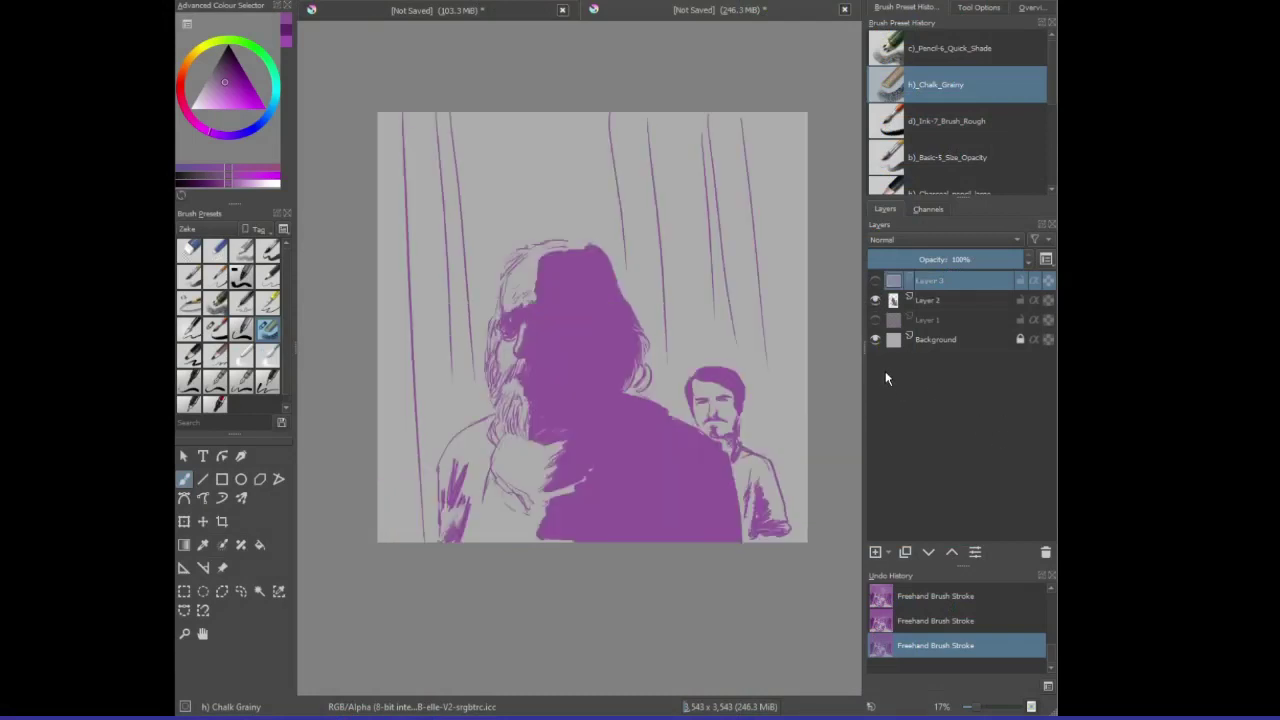
click(877, 300)
click(877, 320)
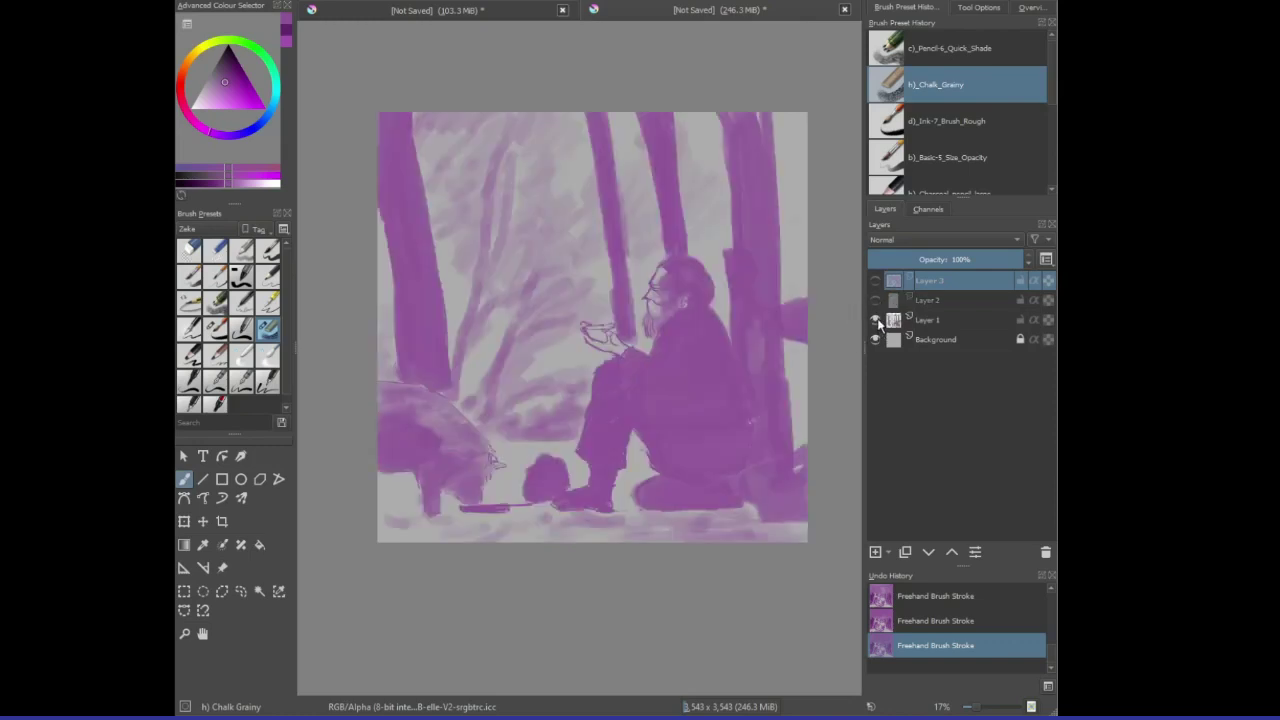